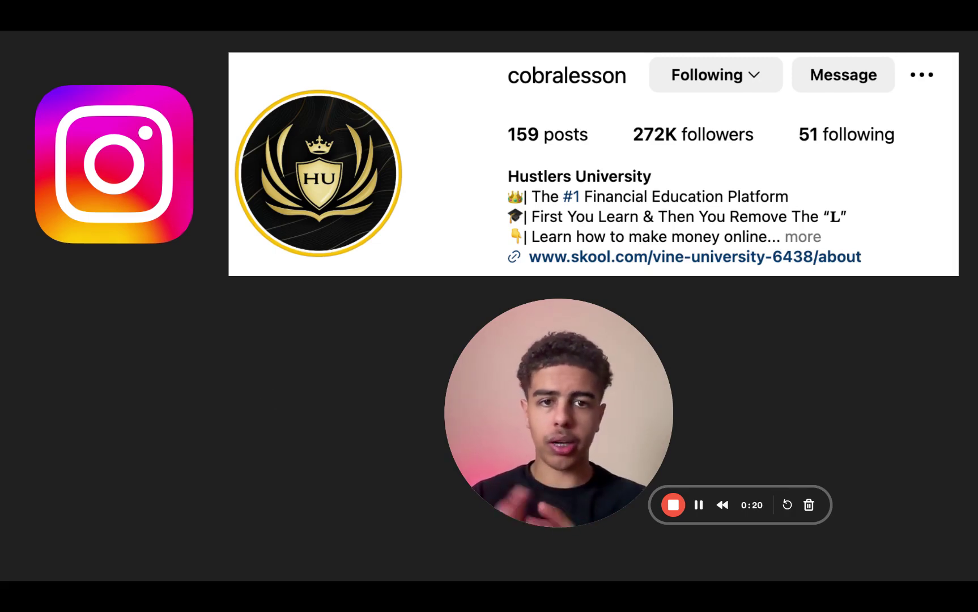
{"action": "left_click", "coordinate": [224, 390]}
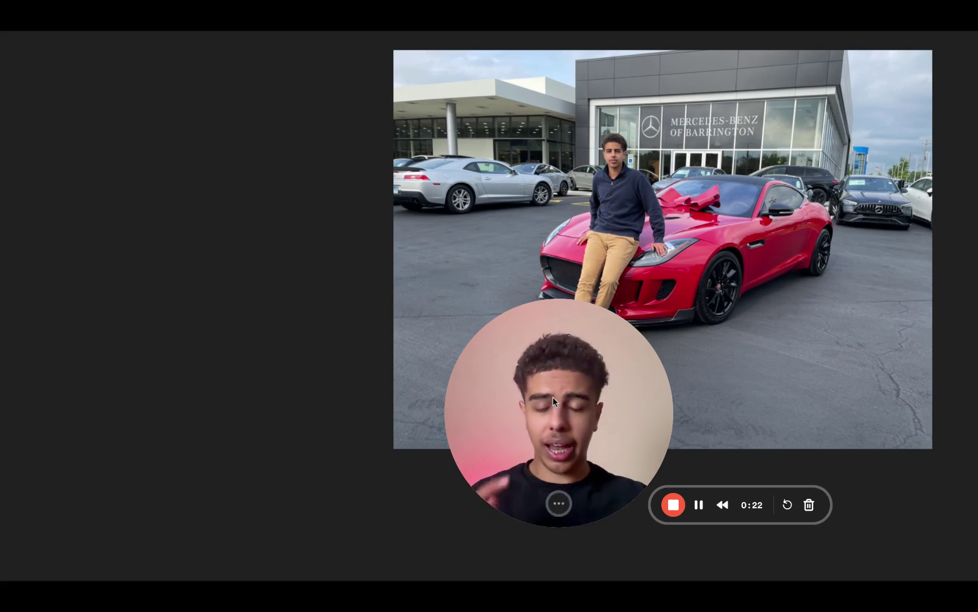
{"action": "left_click_drag", "start_coordinate": [552, 400], "coordinate": [207, 372]}
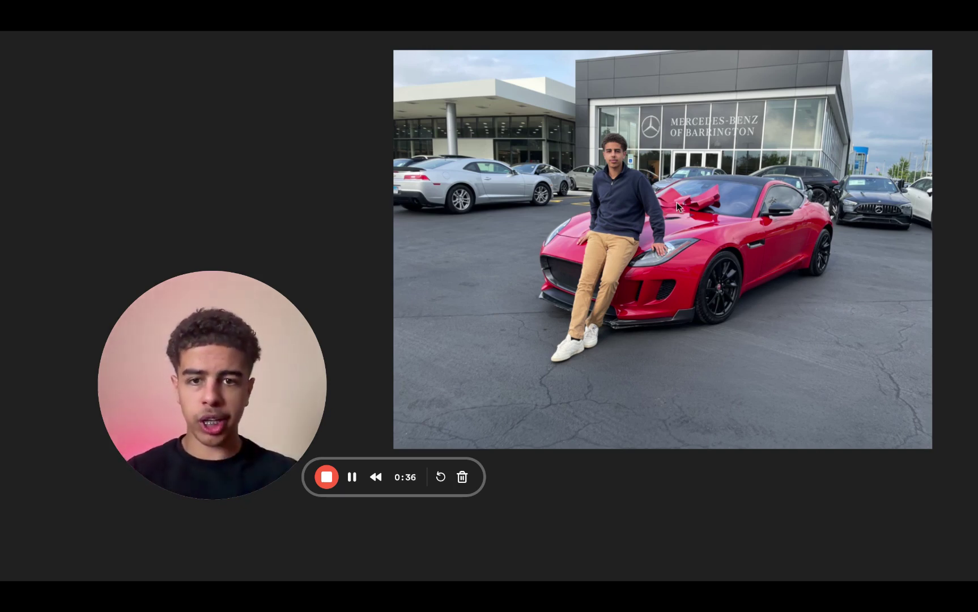
{"action": "key", "text": "Right"}
{"action": "left_click_drag", "start_coordinate": [214, 356], "coordinate": [810, 268]}
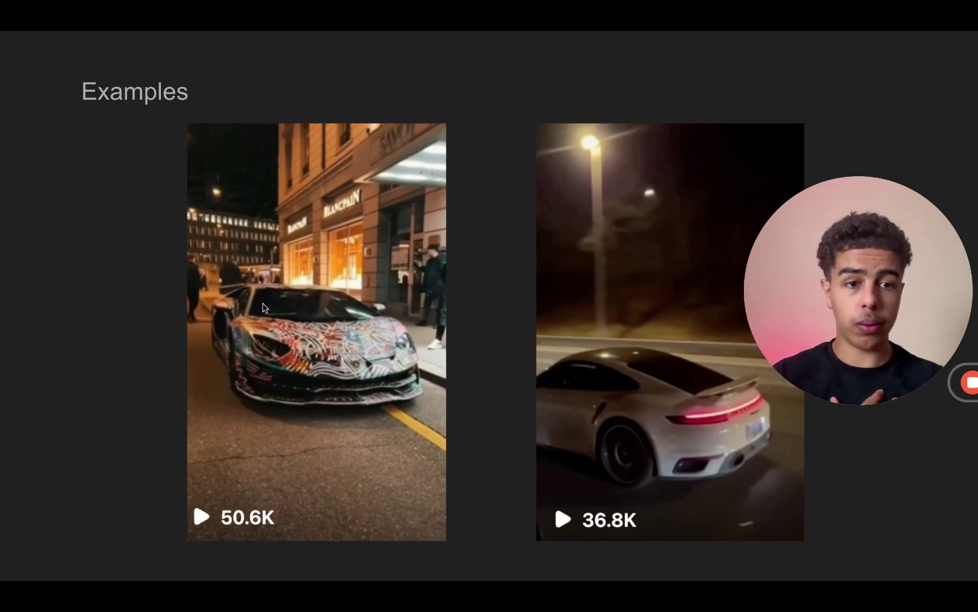
{"action": "key", "text": "Right"}
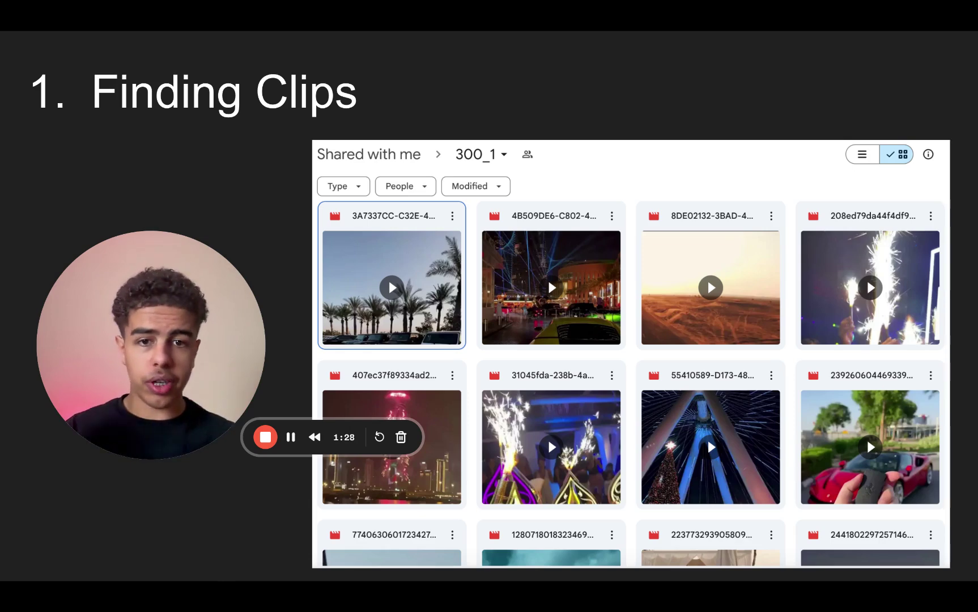
{"action": "key", "text": "Right"}
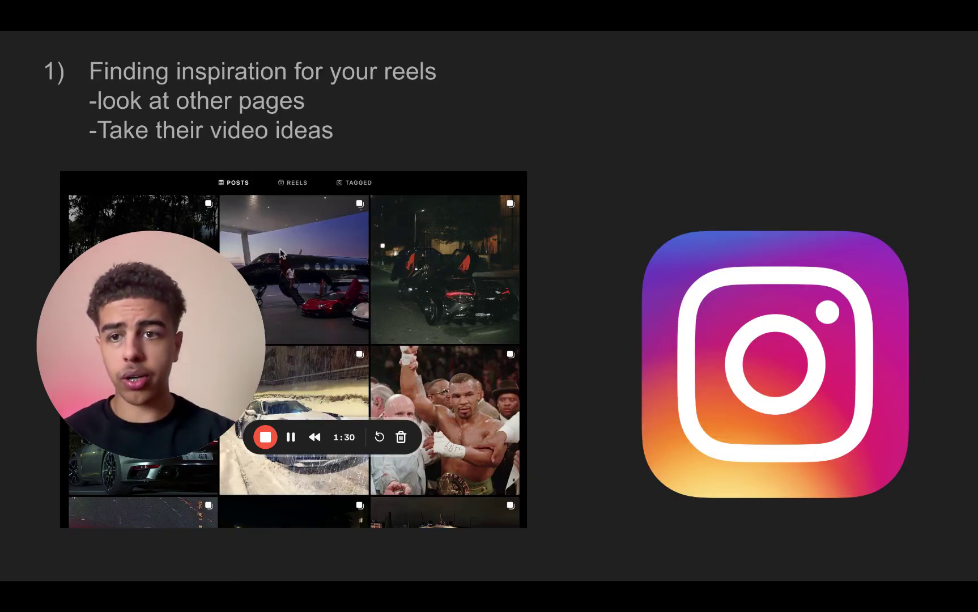
{"action": "left_click_drag", "start_coordinate": [121, 322], "coordinate": [212, 296]}
{"action": "left_click_drag", "start_coordinate": [301, 265], "coordinate": [639, 98]}
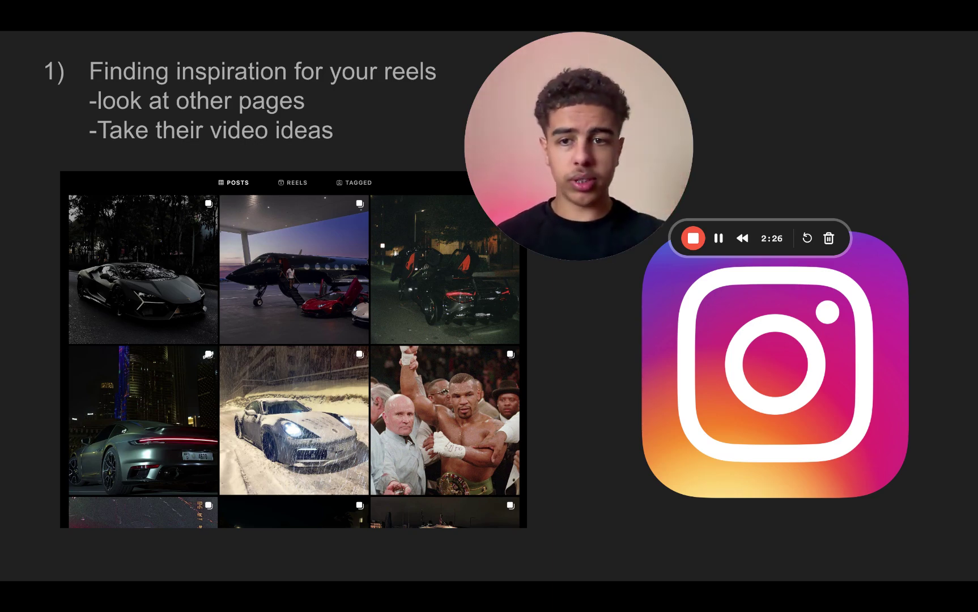
{"action": "left_click", "coordinate": [337, 466]}
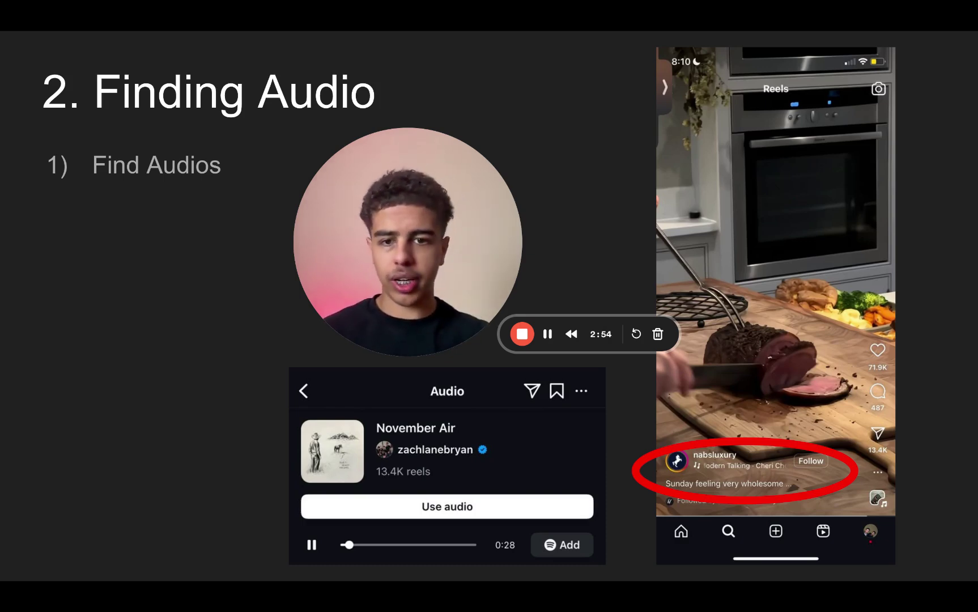
{"action": "left_click", "coordinate": [706, 138]}
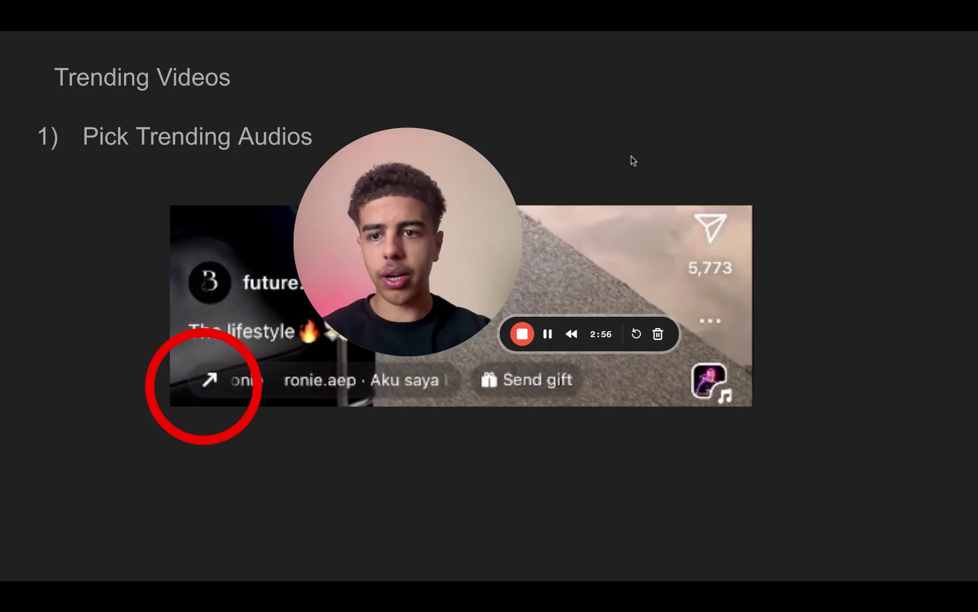
{"action": "left_click_drag", "start_coordinate": [441, 210], "coordinate": [609, 236]}
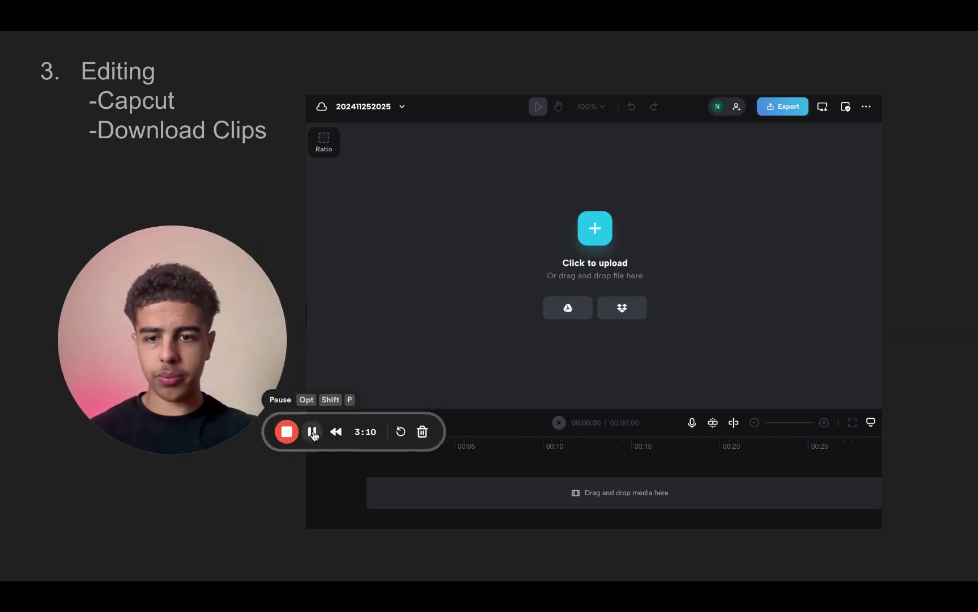
Switch to CapCut and preview the uploaded clips vid3.mp4 and vid1.mp4 from the media library
{"action": "key", "text": "super+Tab"}
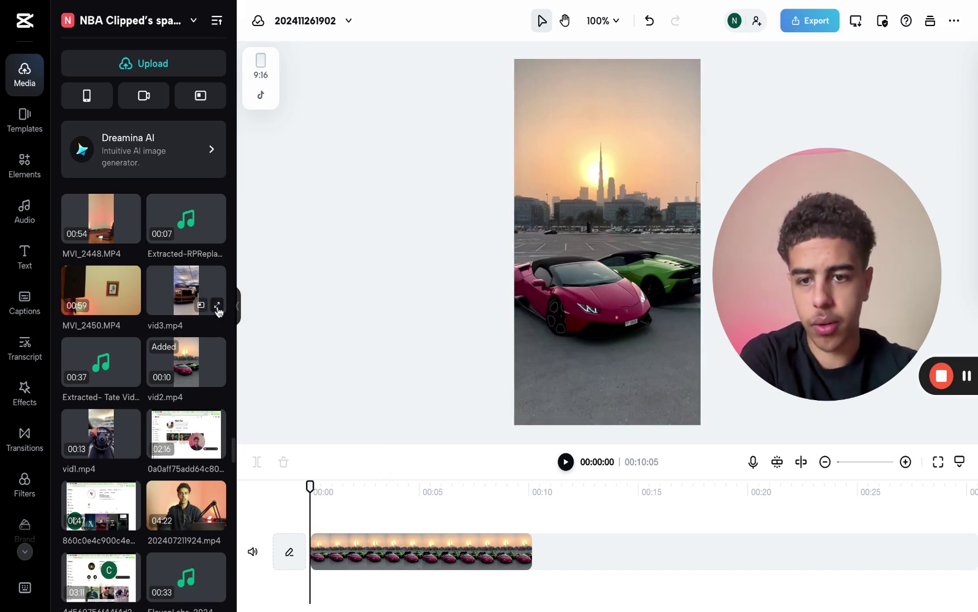
{"action": "left_click", "coordinate": [219, 311]}
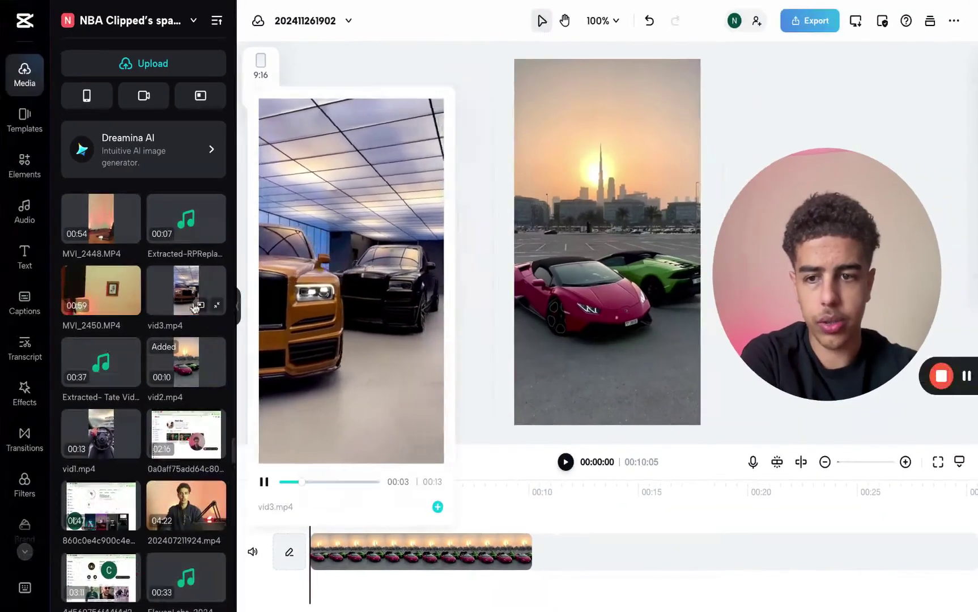
{"action": "left_click", "coordinate": [188, 292]}
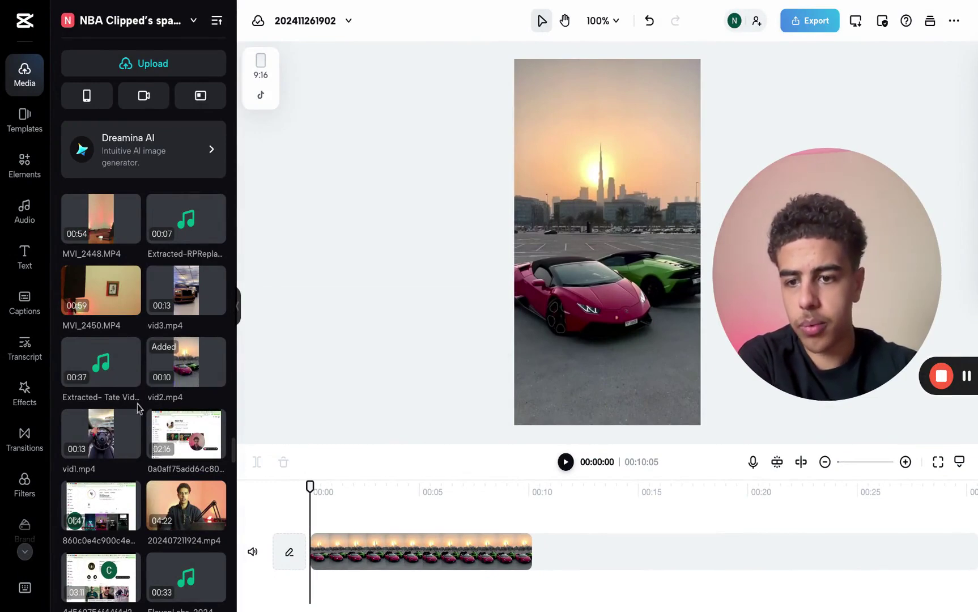
{"action": "left_click", "coordinate": [132, 449]}
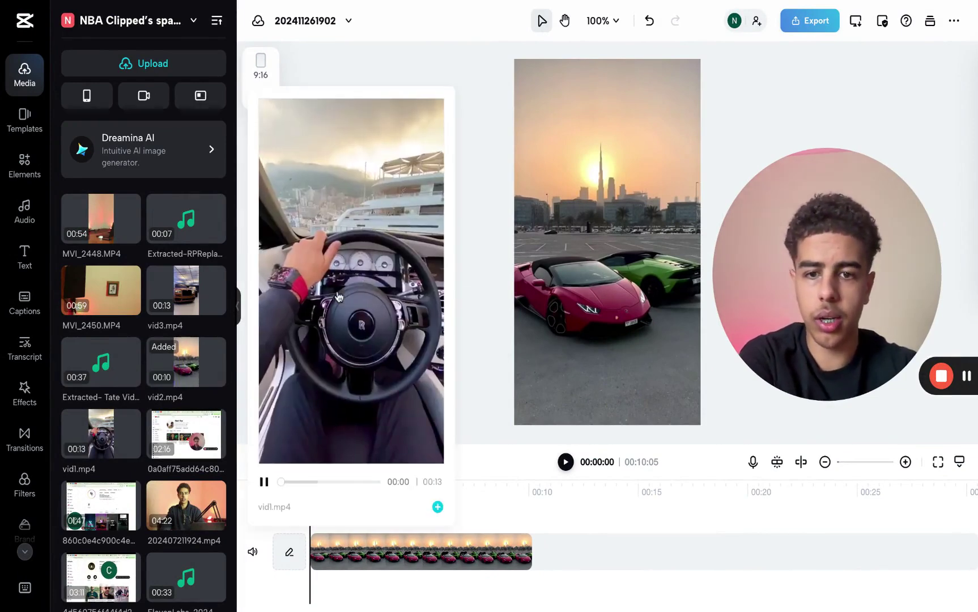
{"action": "left_click", "coordinate": [366, 338]}
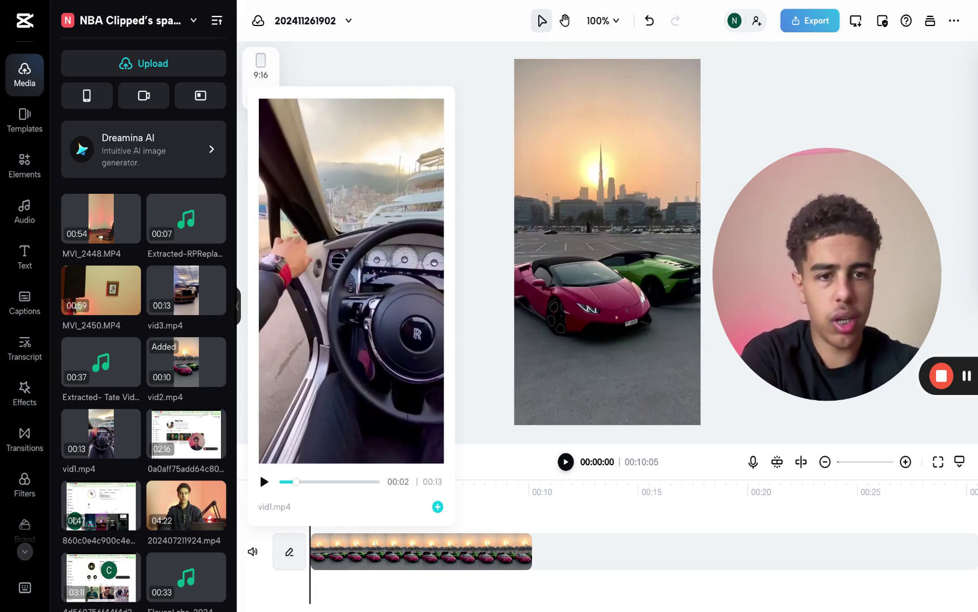
{"action": "key", "text": "Escape"}
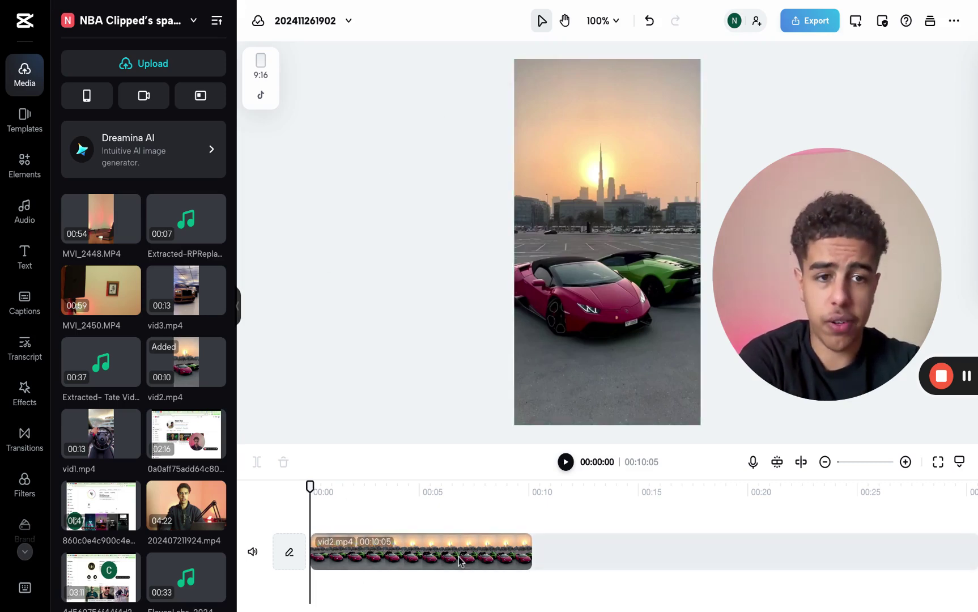
Add vid3.mp4 and vid1.mp4 to the main timeline track, in that order, directly after vid2.mp4
{"action": "left_click_drag", "start_coordinate": [186, 293], "coordinate": [539, 547]}
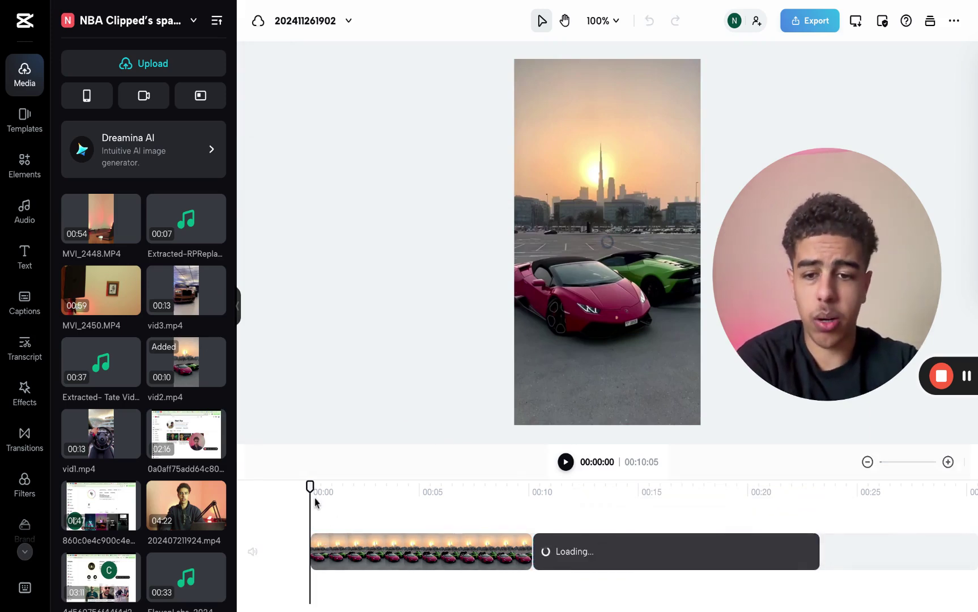
{"action": "left_click_drag", "start_coordinate": [310, 486], "coordinate": [383, 487]}
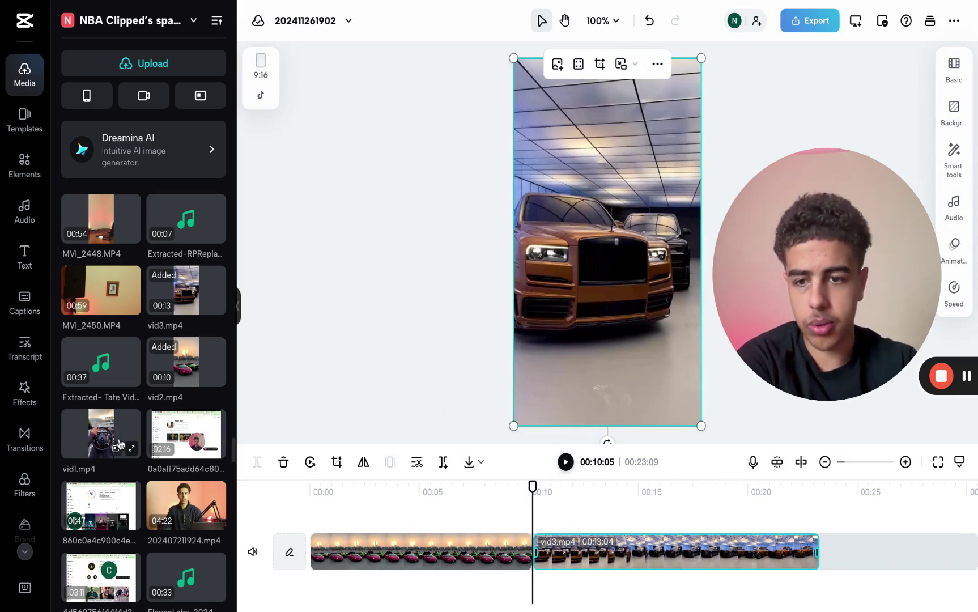
{"action": "left_click_drag", "start_coordinate": [101, 434], "coordinate": [742, 510]}
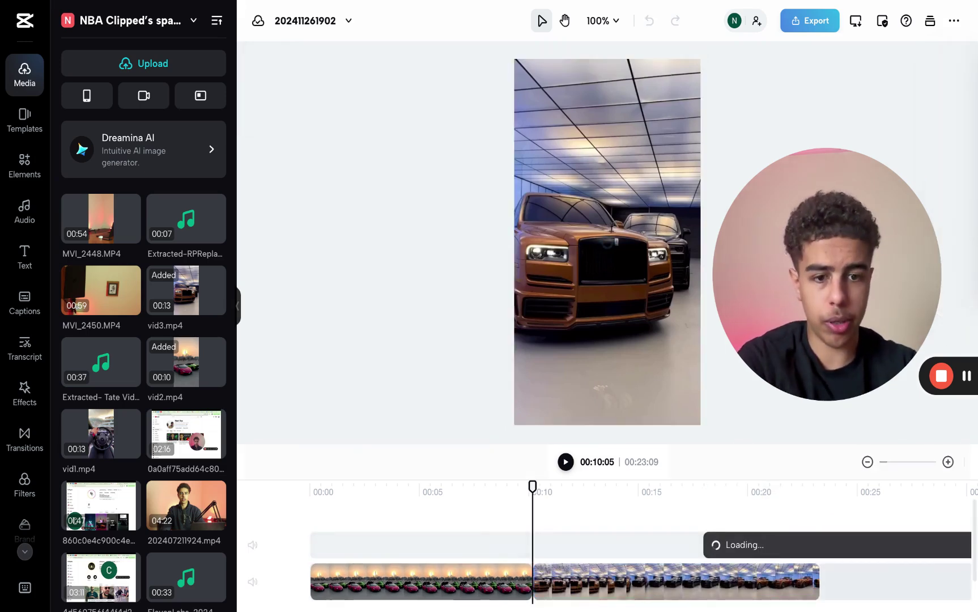
{"action": "left_click_drag", "start_coordinate": [836, 551], "coordinate": [817, 550]}
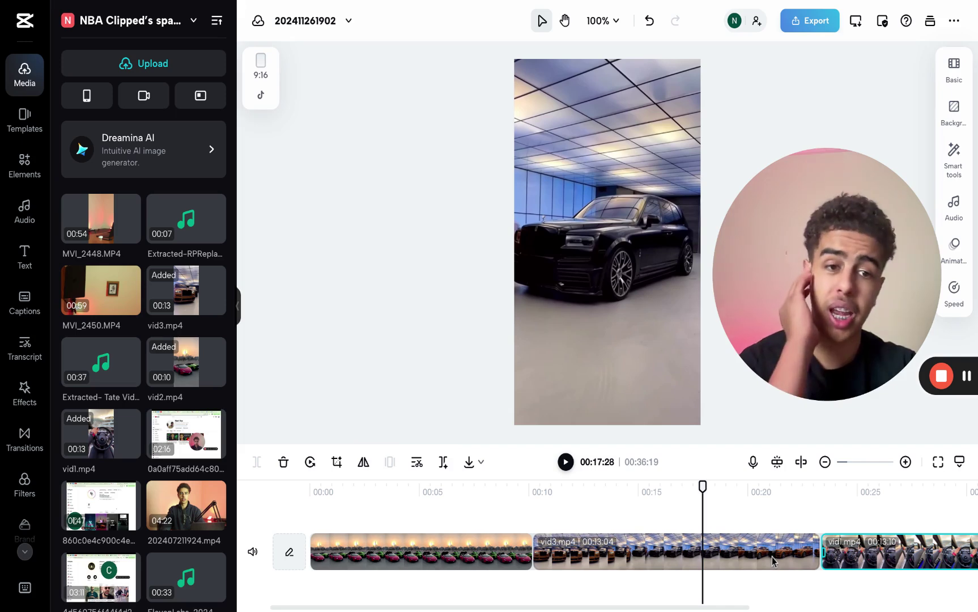
Split vid2.mp4 at 00:03:02 on the timeline and delete the part after the cut
{"action": "left_click", "coordinate": [343, 488]}
{"action": "left_click_drag", "start_coordinate": [341, 487], "coordinate": [501, 494]}
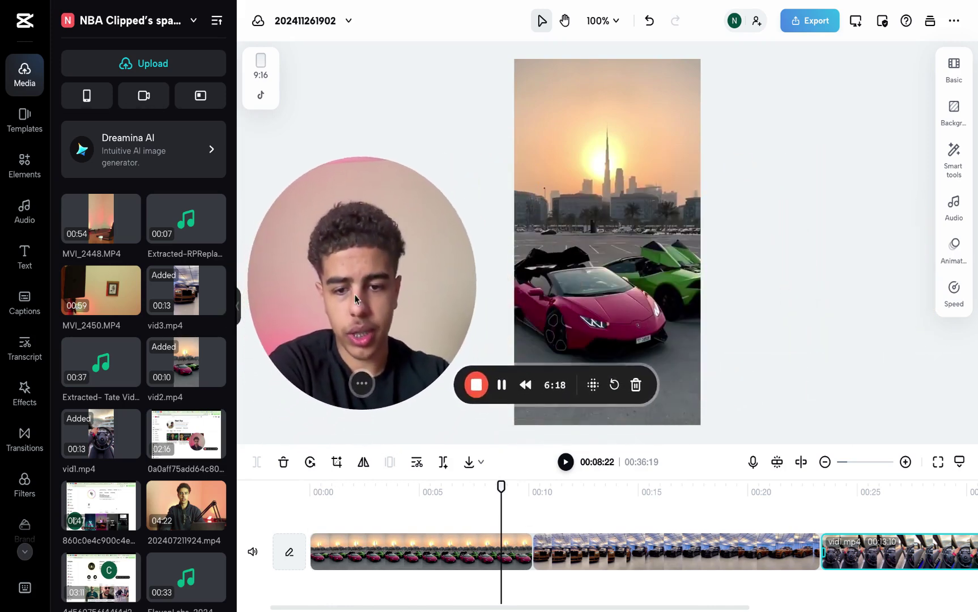
{"action": "left_click_drag", "start_coordinate": [330, 492], "coordinate": [307, 485]}
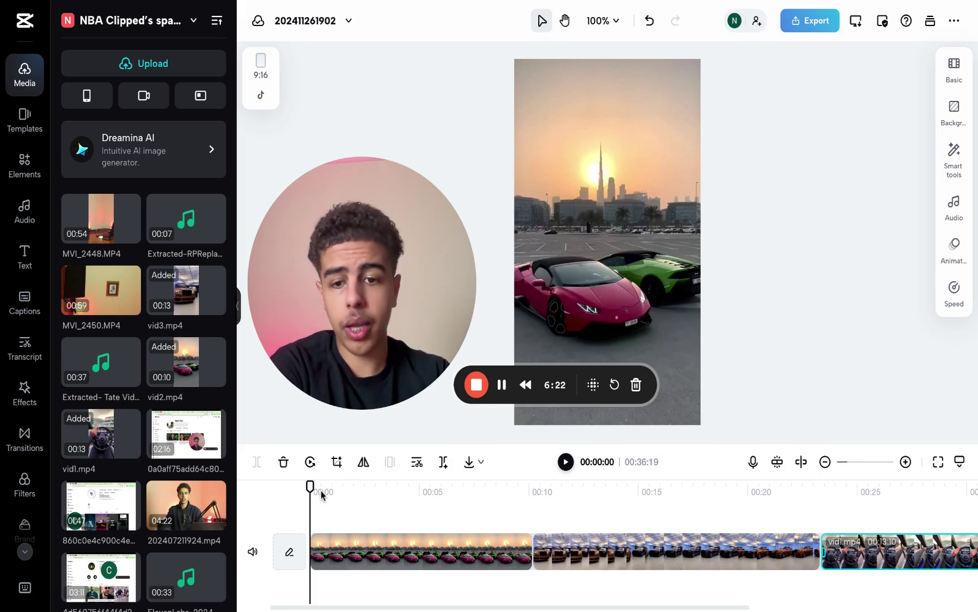
{"action": "left_click_drag", "start_coordinate": [307, 486], "coordinate": [825, 485]}
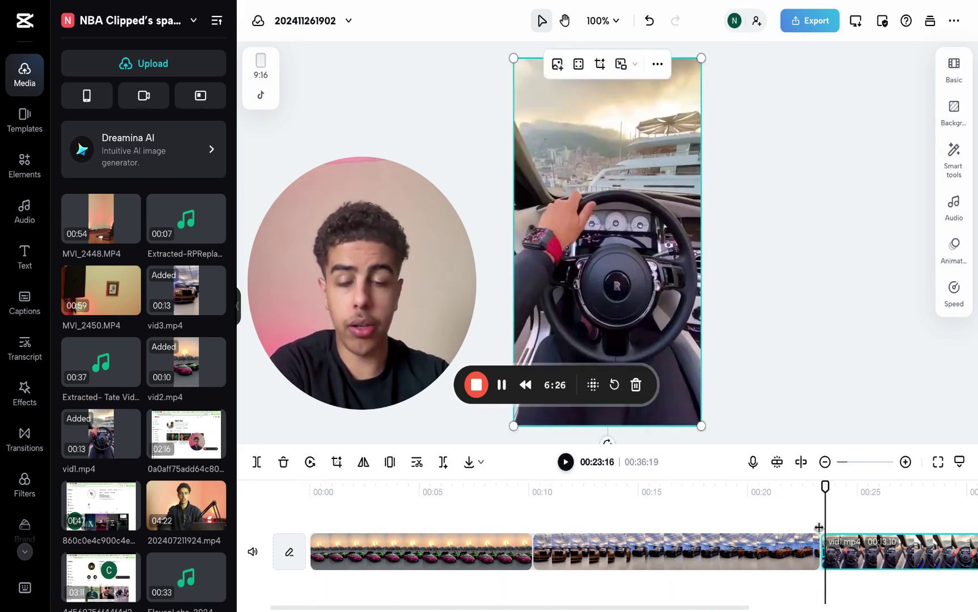
{"action": "left_click", "coordinate": [342, 489]}
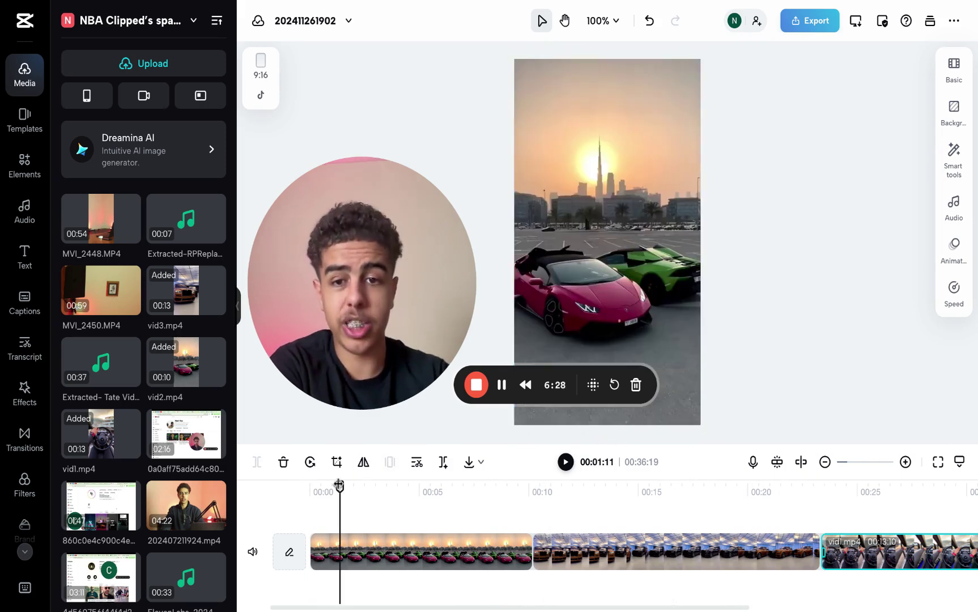
{"action": "left_click_drag", "start_coordinate": [339, 486], "coordinate": [377, 486]}
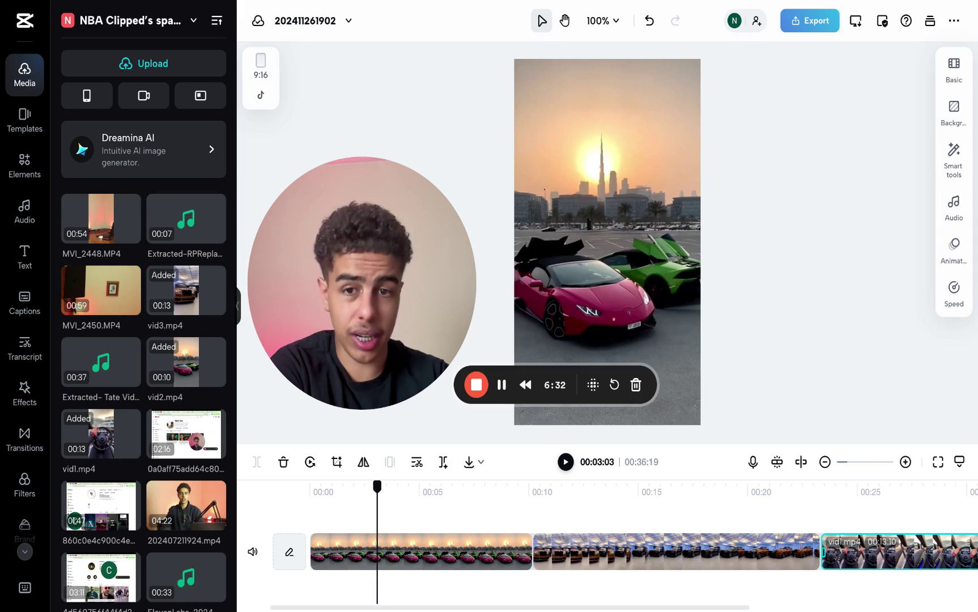
{"action": "left_click", "coordinate": [397, 559]}
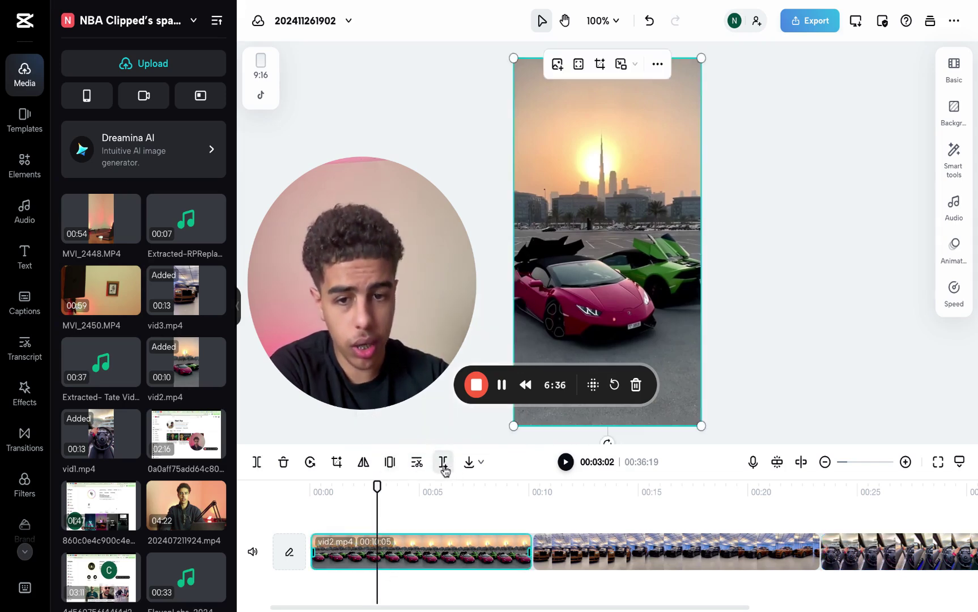
{"action": "left_click_drag", "start_coordinate": [361, 255], "coordinate": [379, 139]}
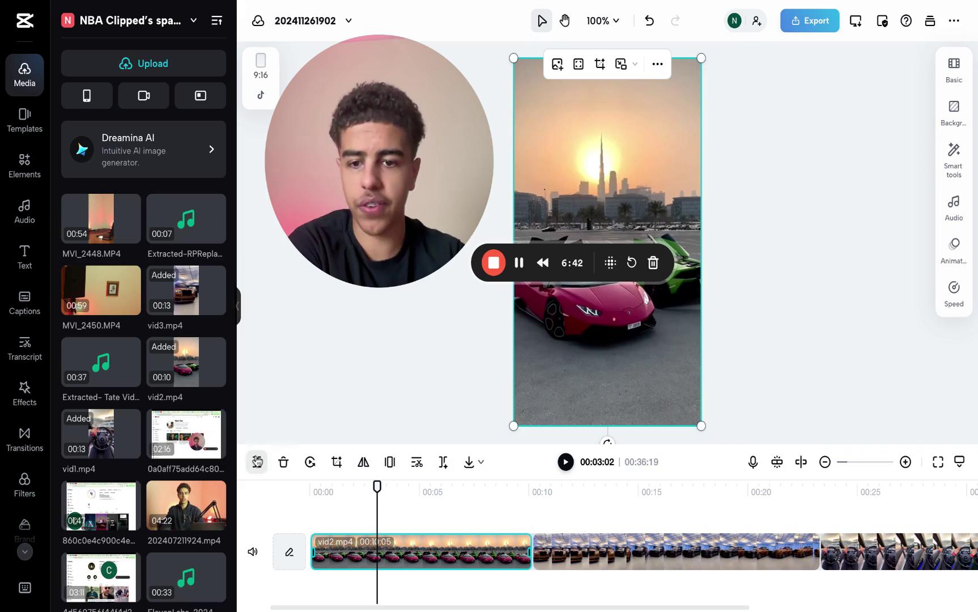
{"action": "left_click", "coordinate": [257, 462]}
{"action": "left_click", "coordinate": [420, 552]}
{"action": "key", "text": "Delete"}
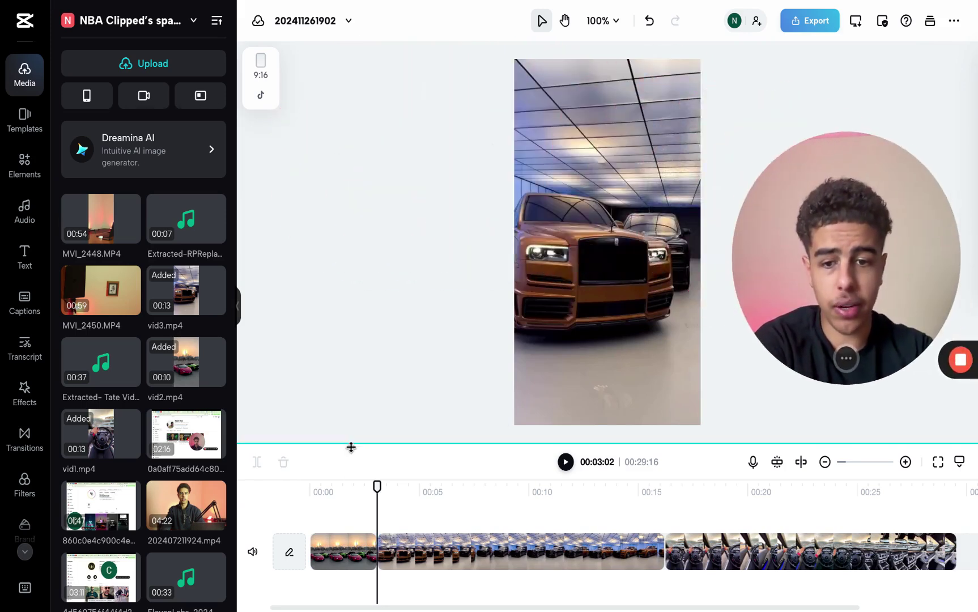
Split vid3.mp4 at 00:06:24 on the timeline and delete the part after the cut
{"action": "left_click_drag", "start_coordinate": [378, 486], "coordinate": [468, 485]}
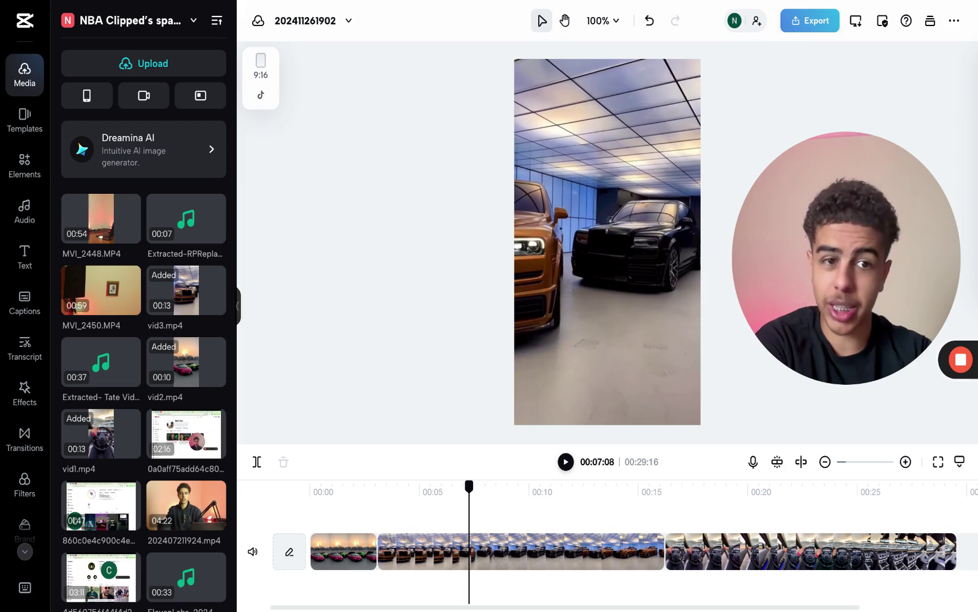
{"action": "key", "text": "Left"}
{"action": "key", "text": "Left"}
{"action": "key", "text": "Left"}
{"action": "key", "text": "Left"}
{"action": "key", "text": "Left"}
{"action": "key", "text": "Left"}
{"action": "key", "text": "Left"}
{"action": "key", "text": "Left"}
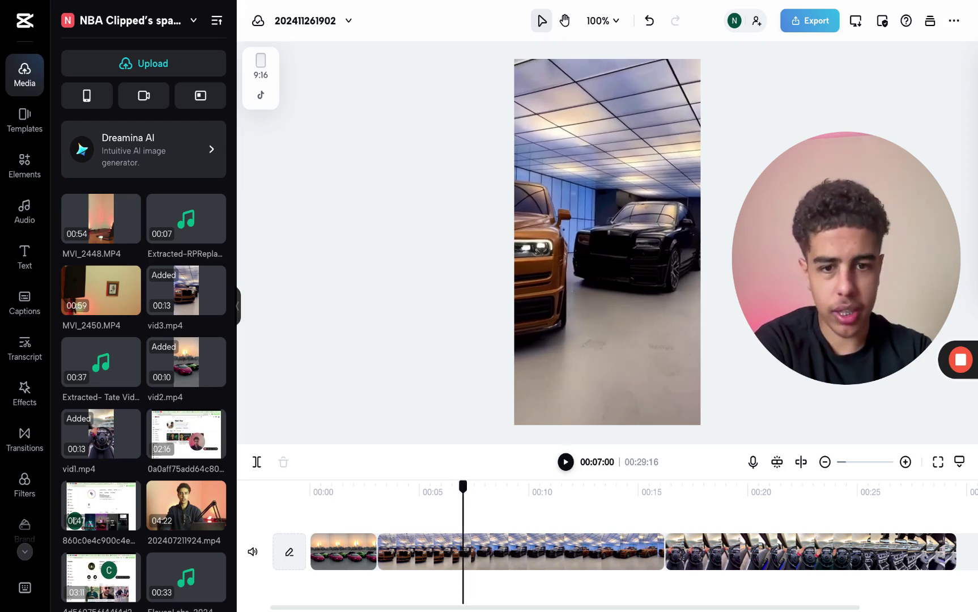
{"action": "key", "text": "Left"}
{"action": "key", "text": "Left"}
{"action": "key", "text": "Left"}
{"action": "key", "text": "Left"}
{"action": "key", "text": "Left"}
{"action": "key", "text": "Left"}
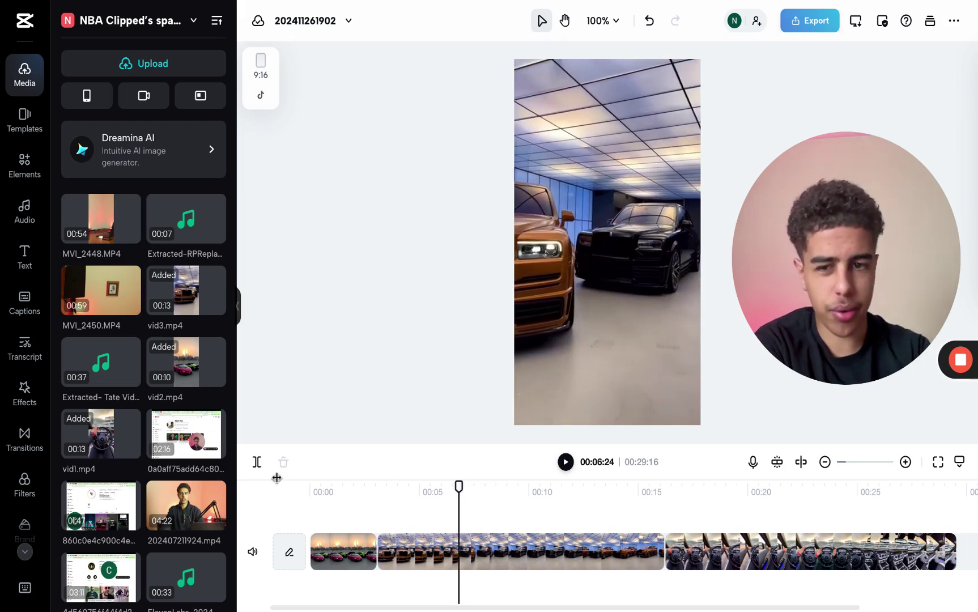
{"action": "left_click", "coordinate": [256, 462]}
{"action": "left_click", "coordinate": [564, 550]}
{"action": "key", "text": "Delete"}
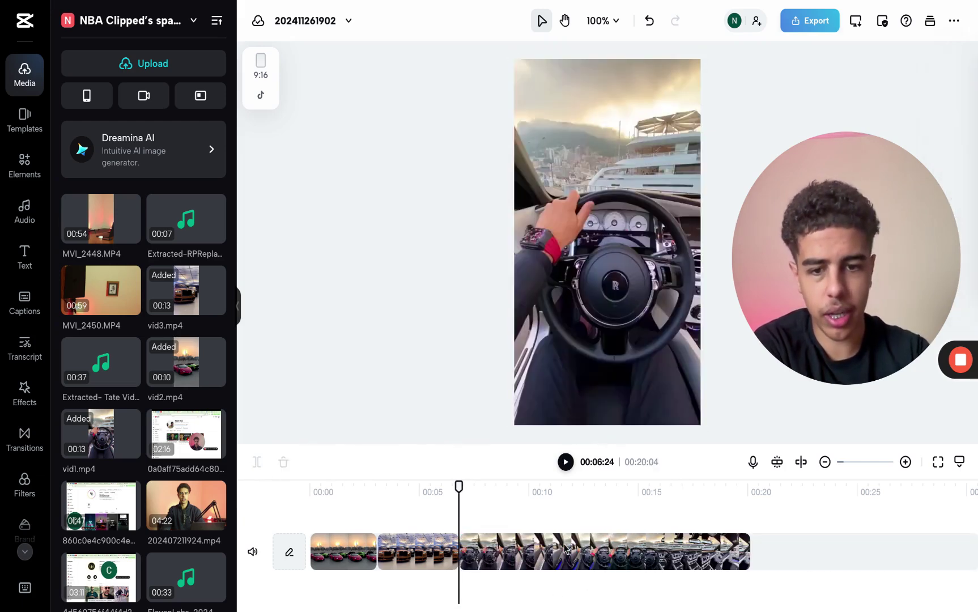
Split vid1.mp4 at 00:10:27 on the timeline and delete the part after the cut
{"action": "key", "text": "Right"}
{"action": "key", "text": "Right"}
{"action": "key", "text": "Right"}
{"action": "key", "text": "Right"}
{"action": "key", "text": "Right"}
{"action": "key", "text": "Right"}
{"action": "key", "text": "Right"}
{"action": "key", "text": "Right"}
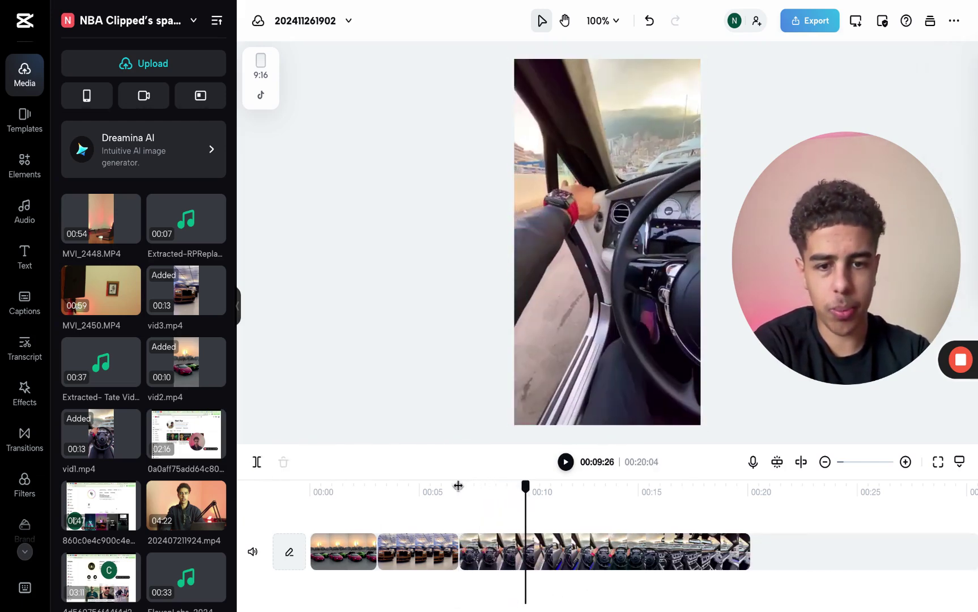
{"action": "key", "text": "Right"}
{"action": "key", "text": "Right"}
{"action": "key", "text": "Right"}
{"action": "key", "text": "Right"}
{"action": "key", "text": "Right"}
{"action": "key", "text": "Right"}
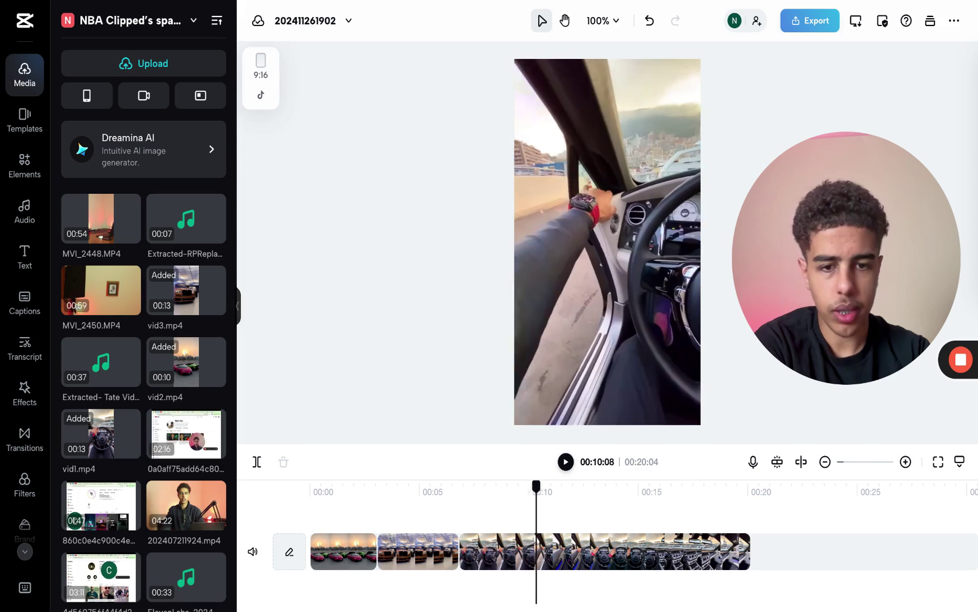
{"action": "key", "text": "Left"}
{"action": "left_click", "coordinate": [564, 550]}
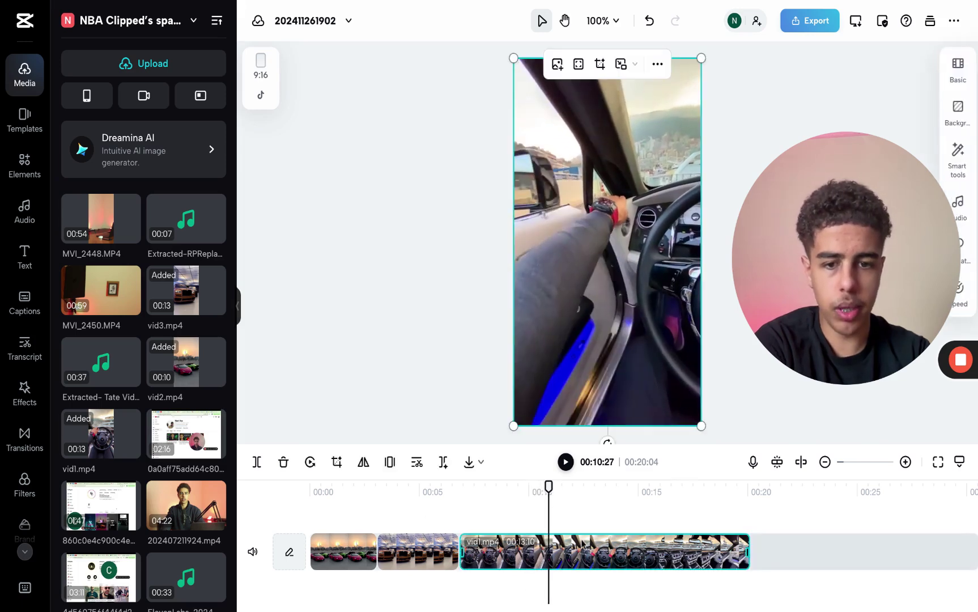
{"action": "left_click", "coordinate": [256, 462]}
{"action": "left_click", "coordinate": [610, 552]}
{"action": "key", "text": "Delete"}
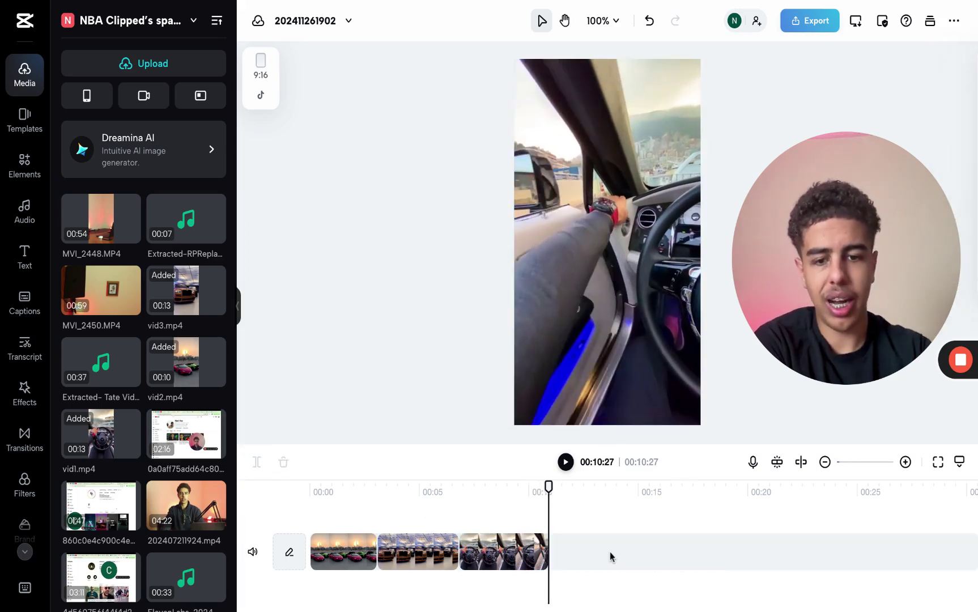
Play the trimmed sequence from the beginning of the timeline to review the cuts
{"action": "left_click", "coordinate": [312, 486]}
{"action": "key", "text": "space"}
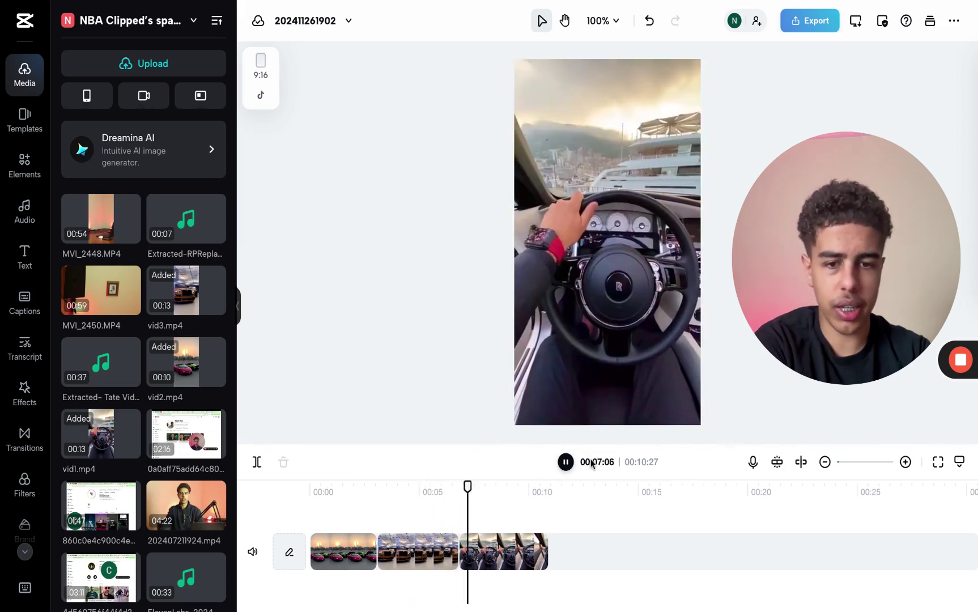
{"action": "key", "text": "space"}
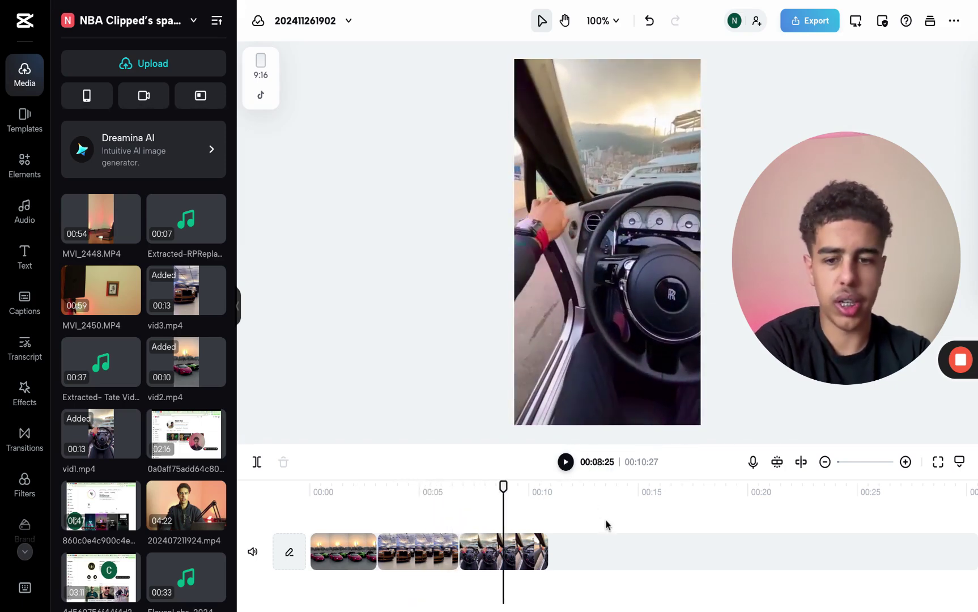
Mute vid2.mp4, vid3.mp4 and vid1.mp4 on the timeline by lowering each clip's volume to -60.1 dB
{"action": "left_click", "coordinate": [363, 546]}
{"action": "left_click", "coordinate": [338, 486]}
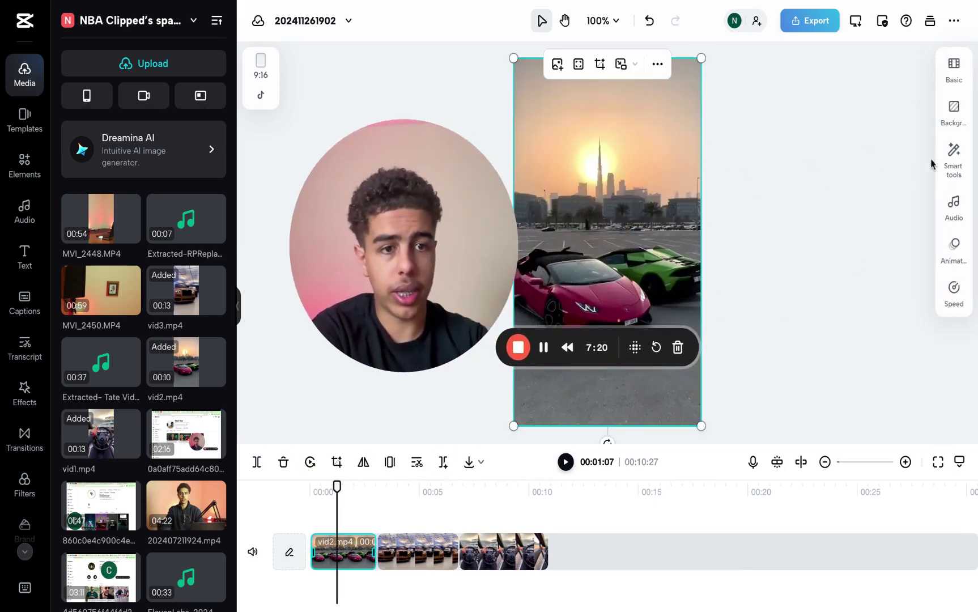
{"action": "left_click", "coordinate": [949, 213]}
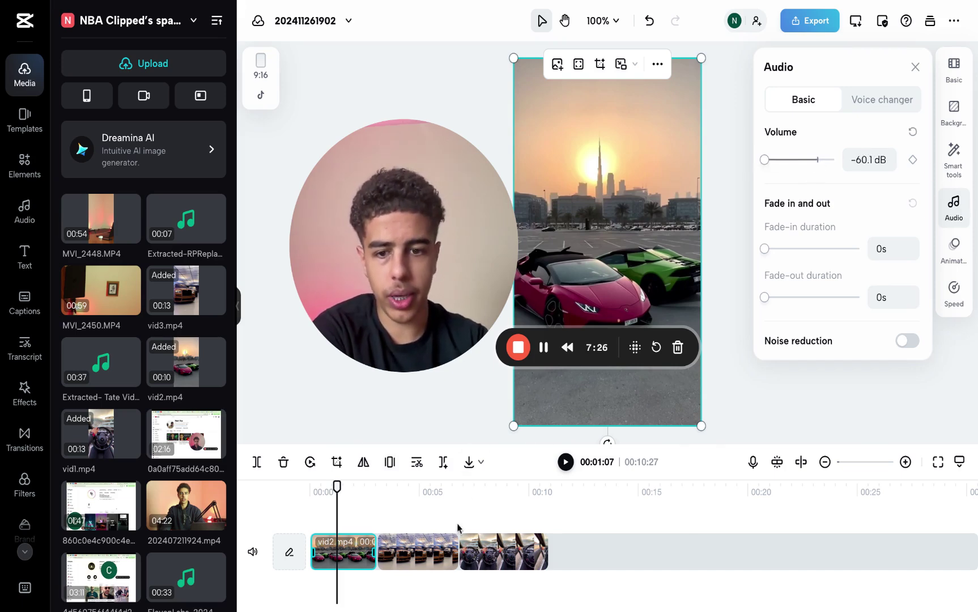
{"action": "left_click", "coordinate": [450, 545]}
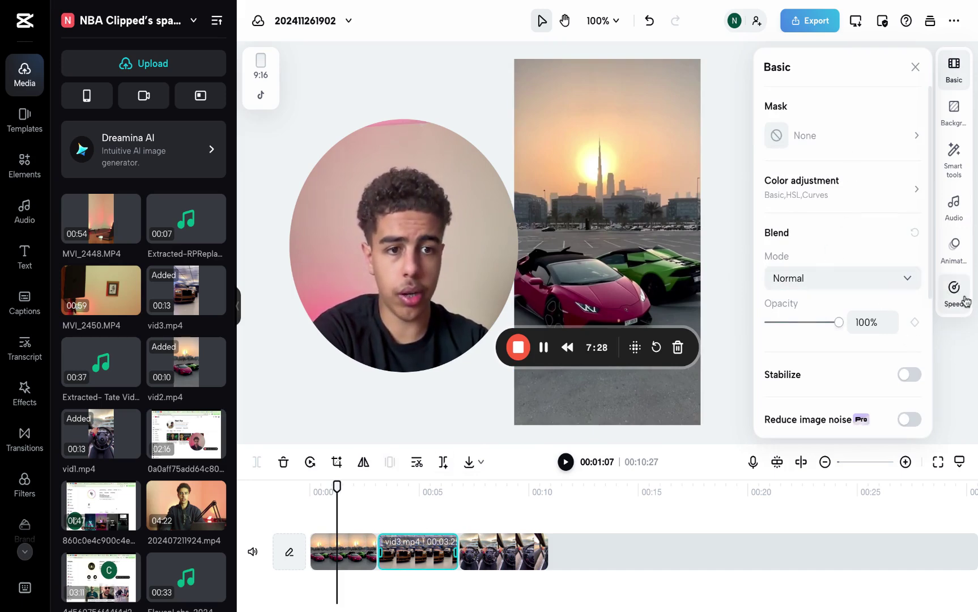
{"action": "left_click", "coordinate": [954, 209]}
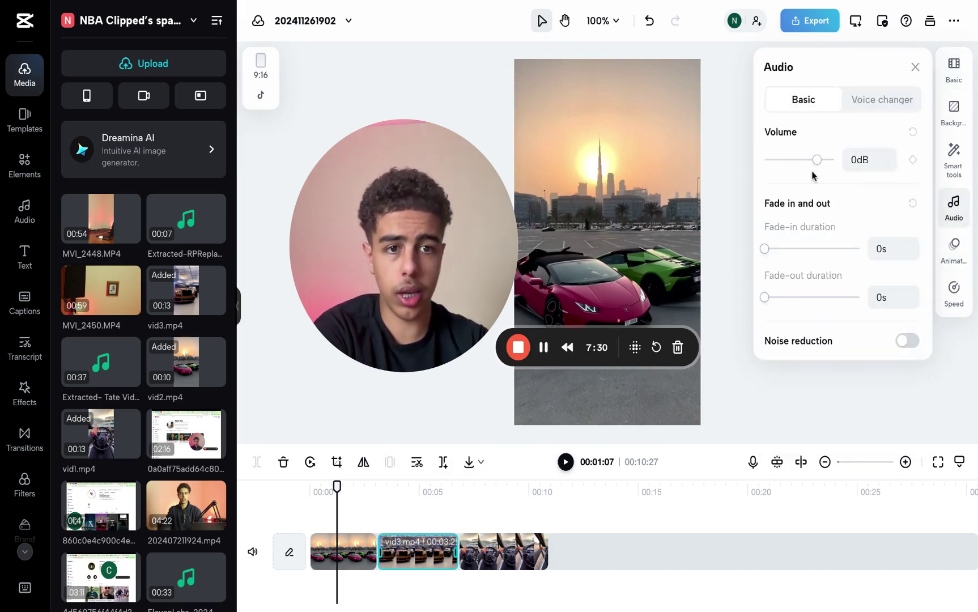
{"action": "left_click_drag", "start_coordinate": [818, 161], "coordinate": [671, 172]}
{"action": "left_click", "coordinate": [537, 561]}
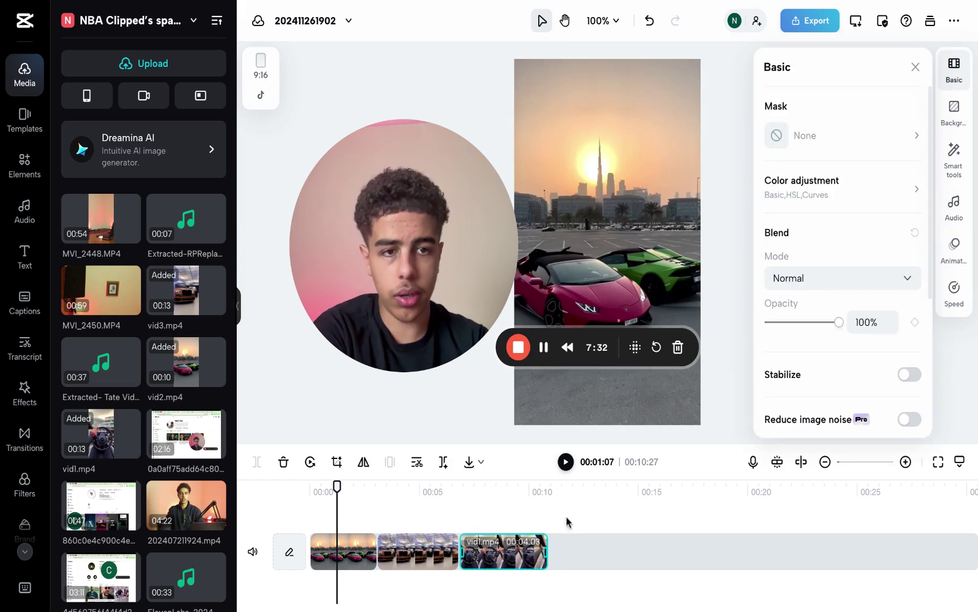
{"action": "left_click", "coordinate": [954, 207]}
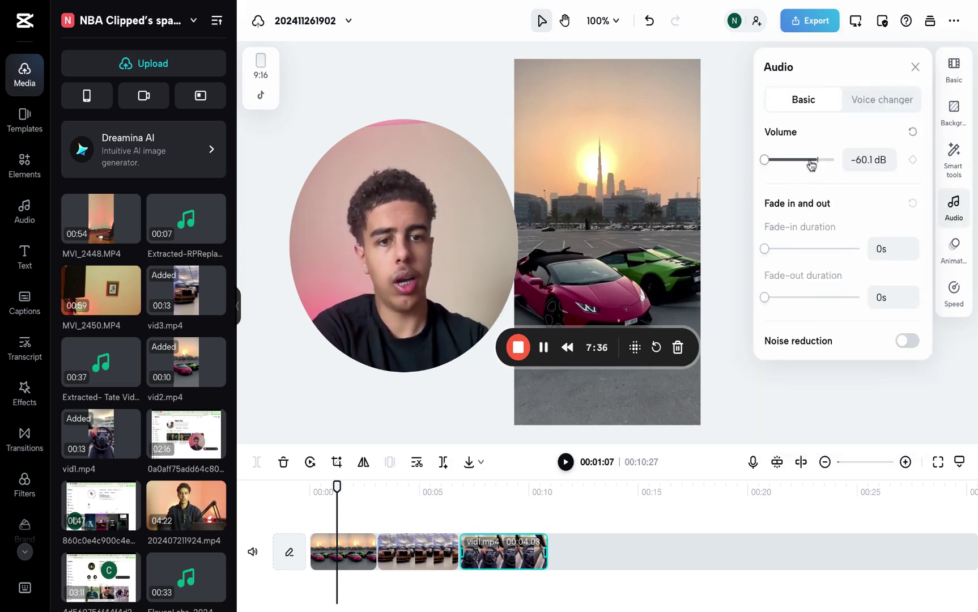
{"action": "left_click", "coordinate": [917, 73]}
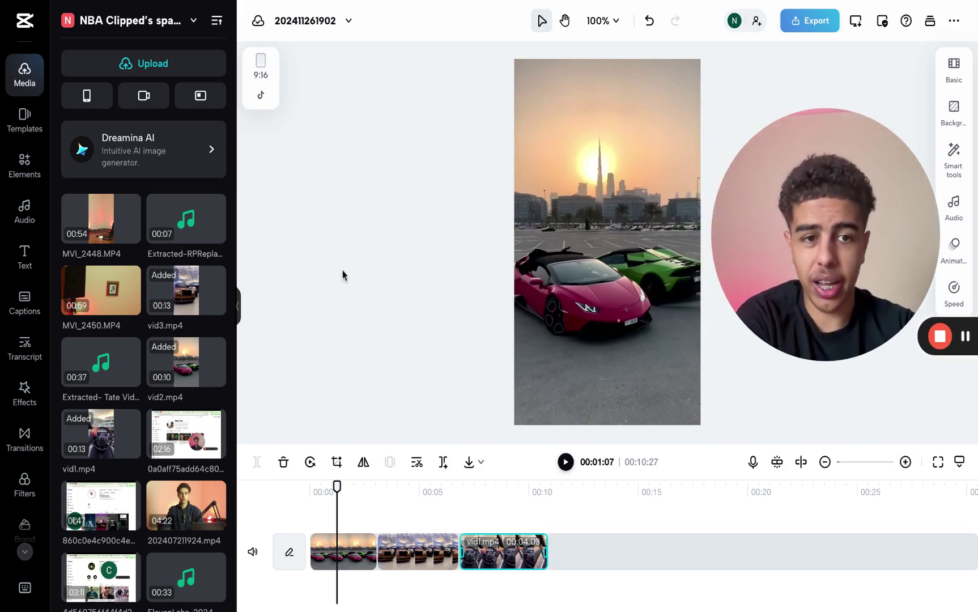
Preview the audio files in the media library, including the 7-second Extracted-RPReplay file and the ElevenLabs recording, to find the voiceover
{"action": "scroll", "coordinate": [178, 245], "scroll_direction": "up", "scroll_amount": 1}
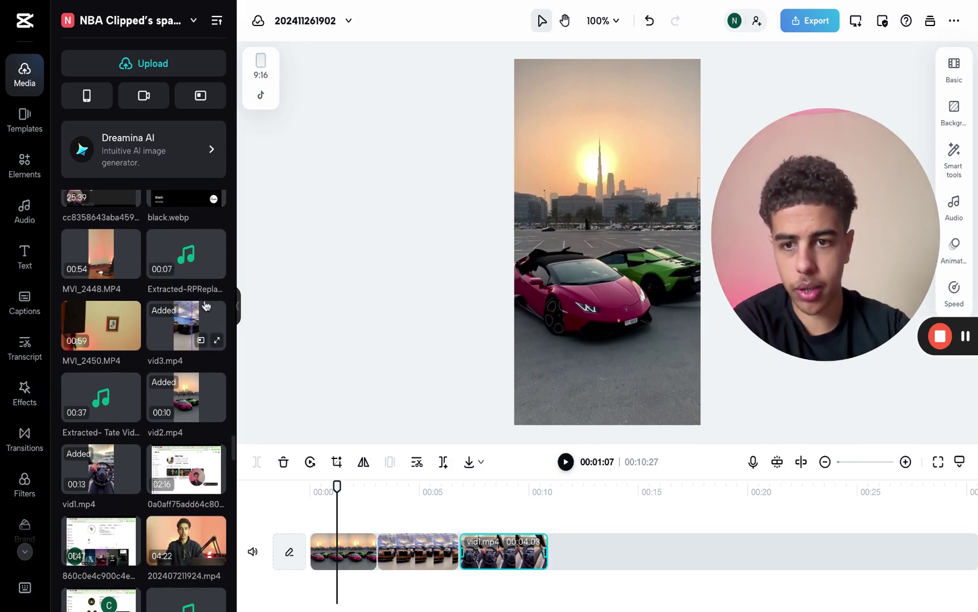
{"action": "left_click", "coordinate": [217, 271]}
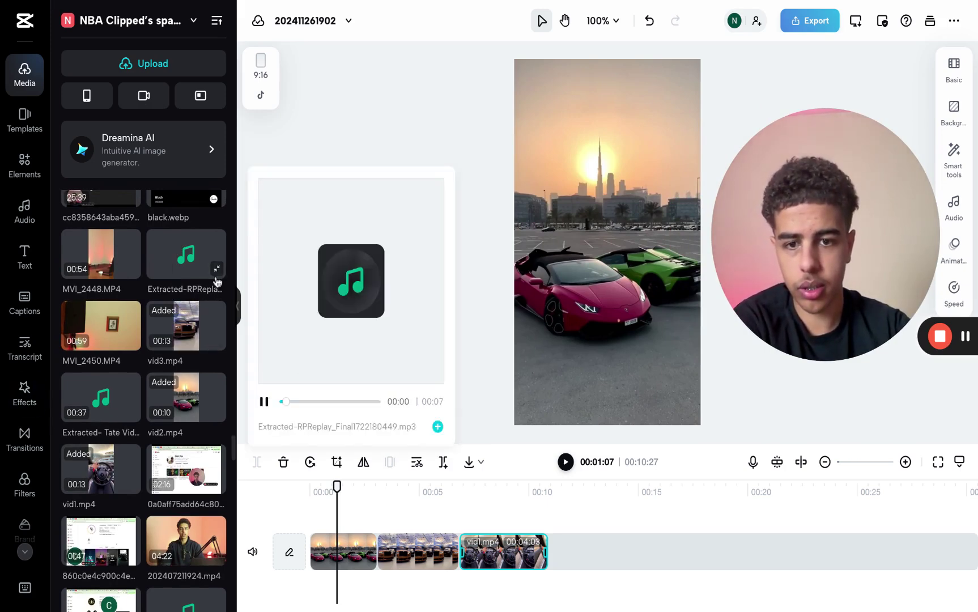
{"action": "left_click", "coordinate": [217, 277]}
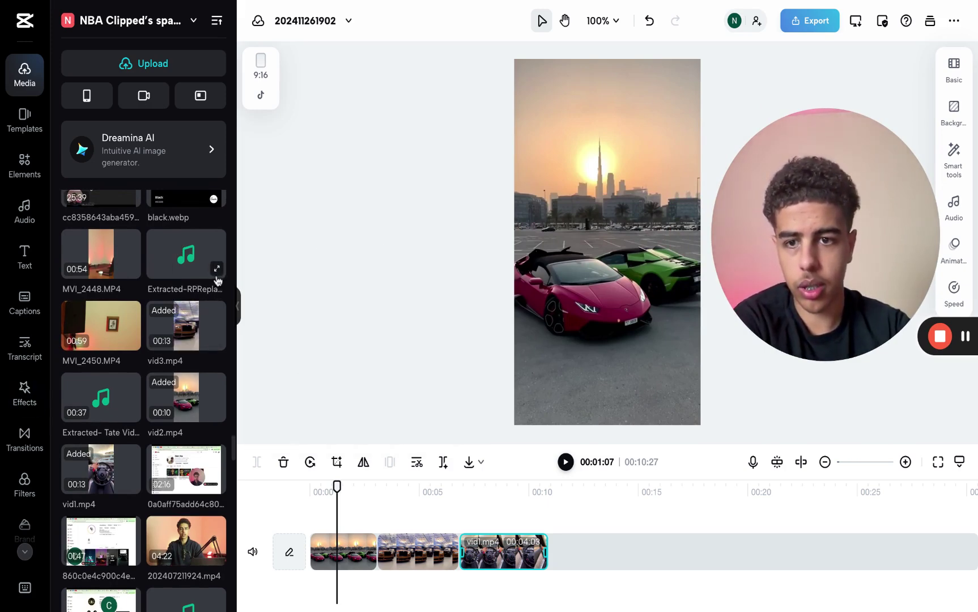
{"action": "left_click", "coordinate": [131, 413]}
{"action": "left_click", "coordinate": [131, 413]}
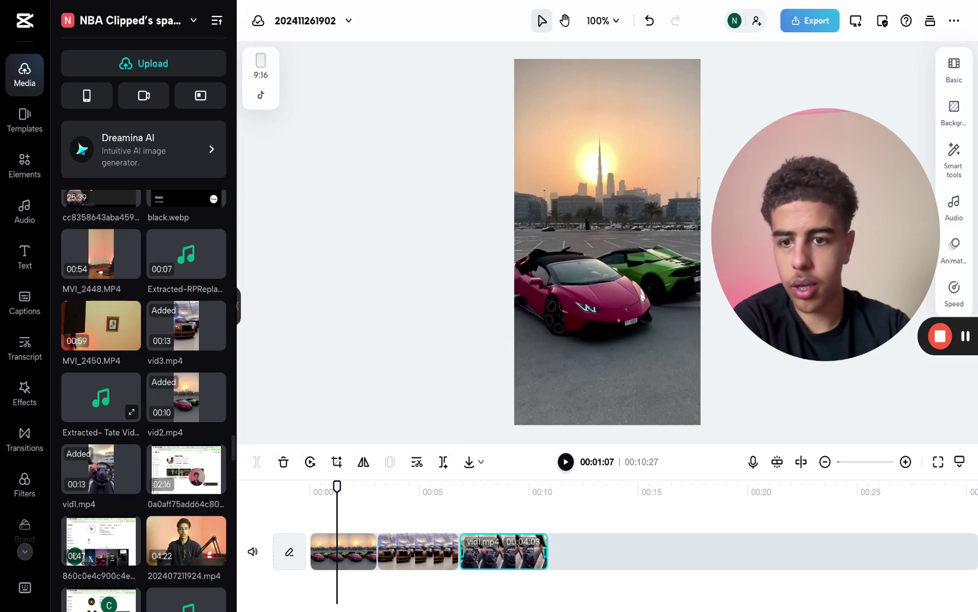
{"action": "scroll", "coordinate": [131, 413], "scroll_direction": "down", "scroll_amount": 2}
{"action": "scroll", "coordinate": [140, 432], "scroll_direction": "down", "scroll_amount": 1}
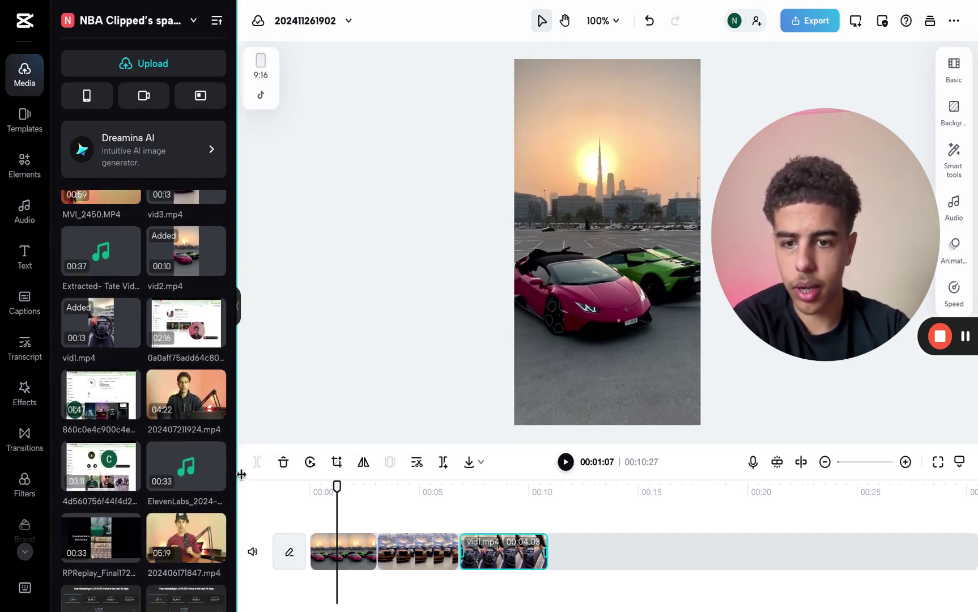
{"action": "left_click", "coordinate": [217, 482]}
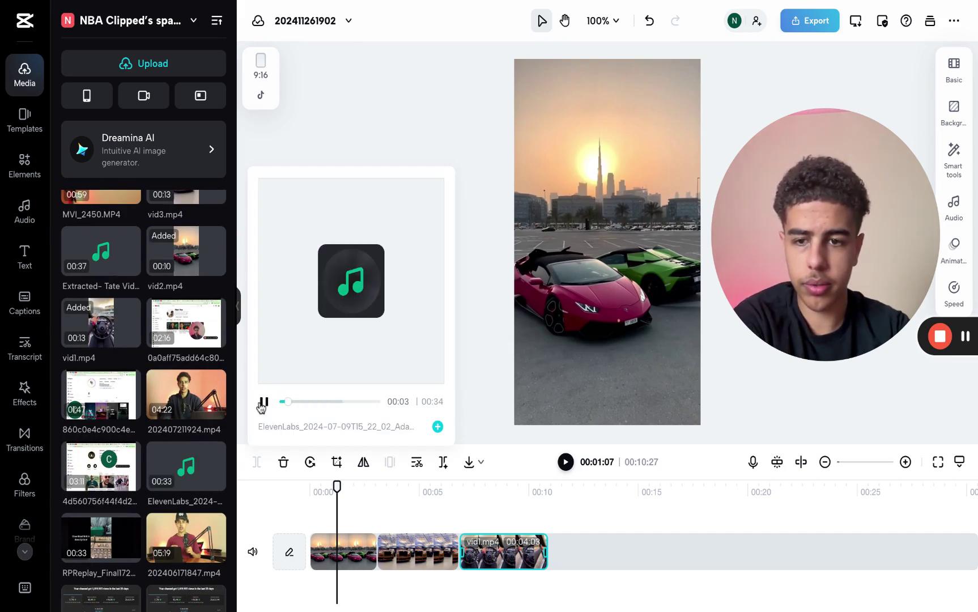
{"action": "left_click", "coordinate": [218, 482]}
Preview Extracted-RPReplay_Final1722268395.mp3 and place it on an audio track below the clips, starting at 00:00
{"action": "scroll", "coordinate": [168, 356], "scroll_direction": "up", "scroll_amount": 5}
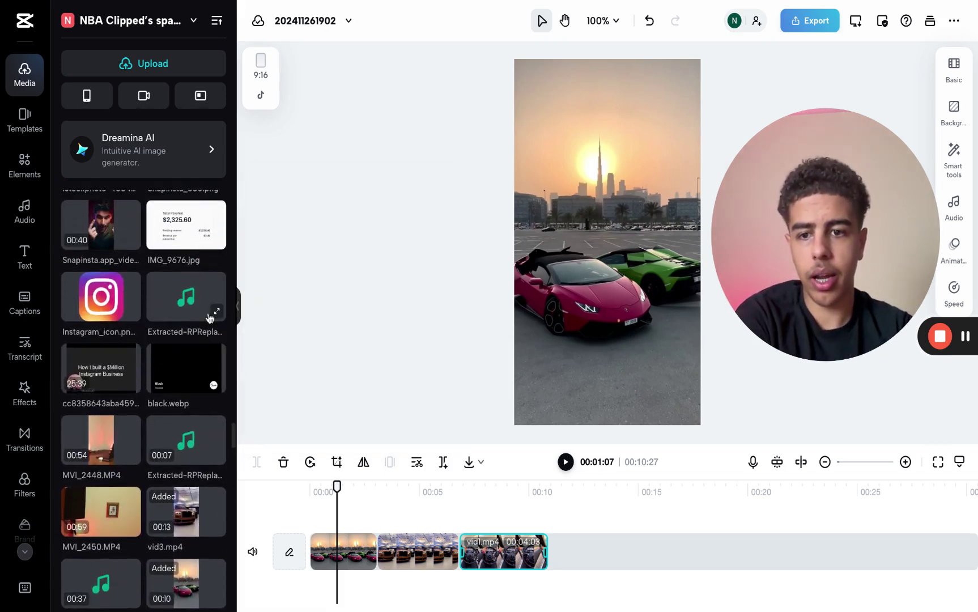
{"action": "left_click", "coordinate": [217, 311]}
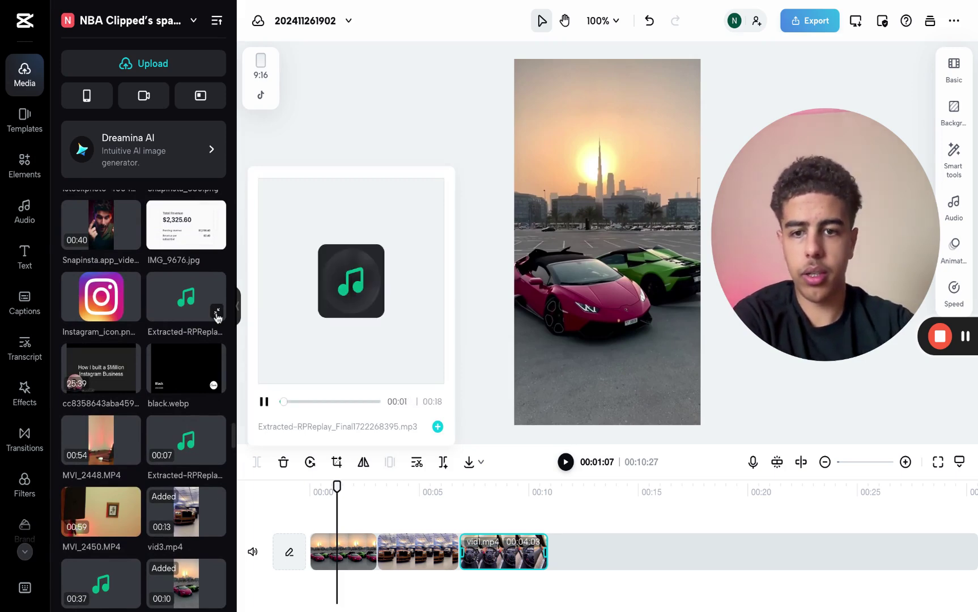
{"action": "left_click", "coordinate": [217, 312]}
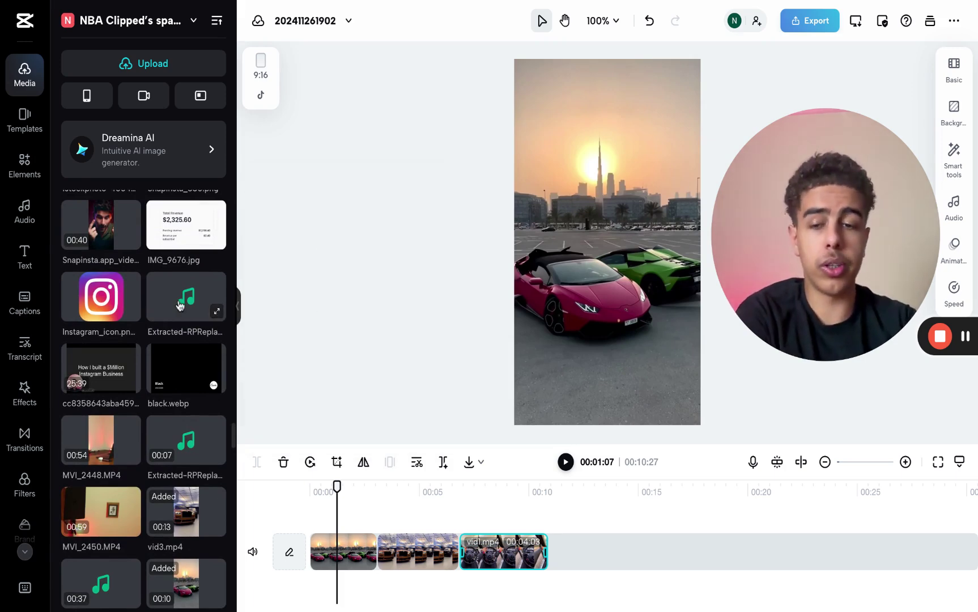
{"action": "left_click_drag", "start_coordinate": [174, 297], "coordinate": [318, 581]}
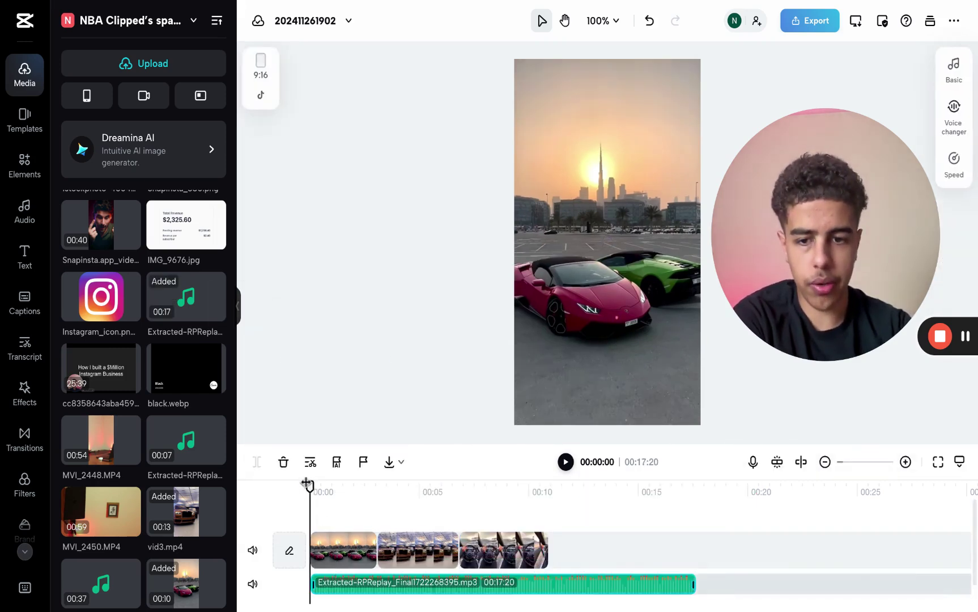
Play the three clips with the added audio, and scrub through the opening of the timeline
{"action": "key", "text": "space"}
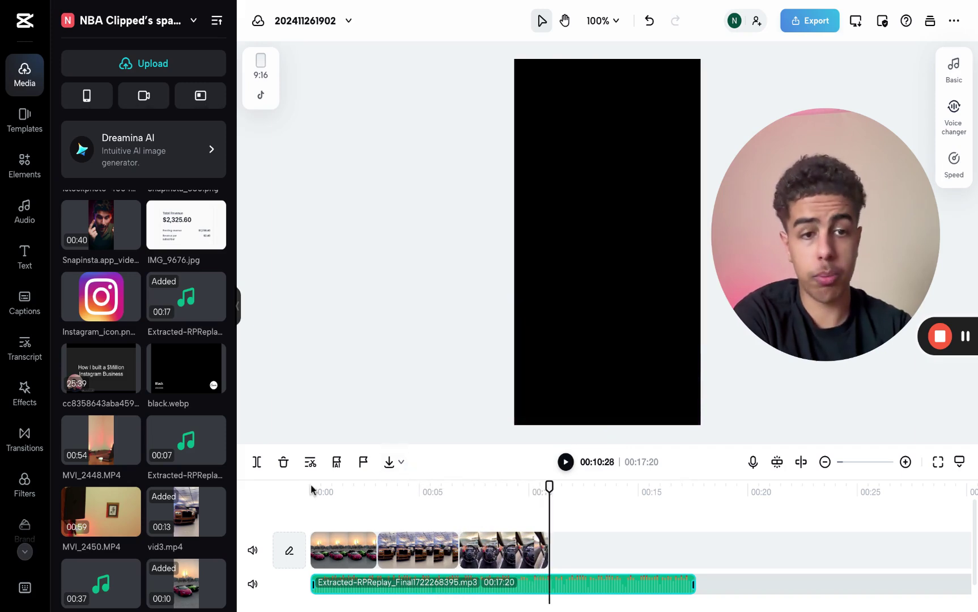
{"action": "left_click", "coordinate": [310, 488]}
{"action": "left_click_drag", "start_coordinate": [310, 488], "coordinate": [476, 488]}
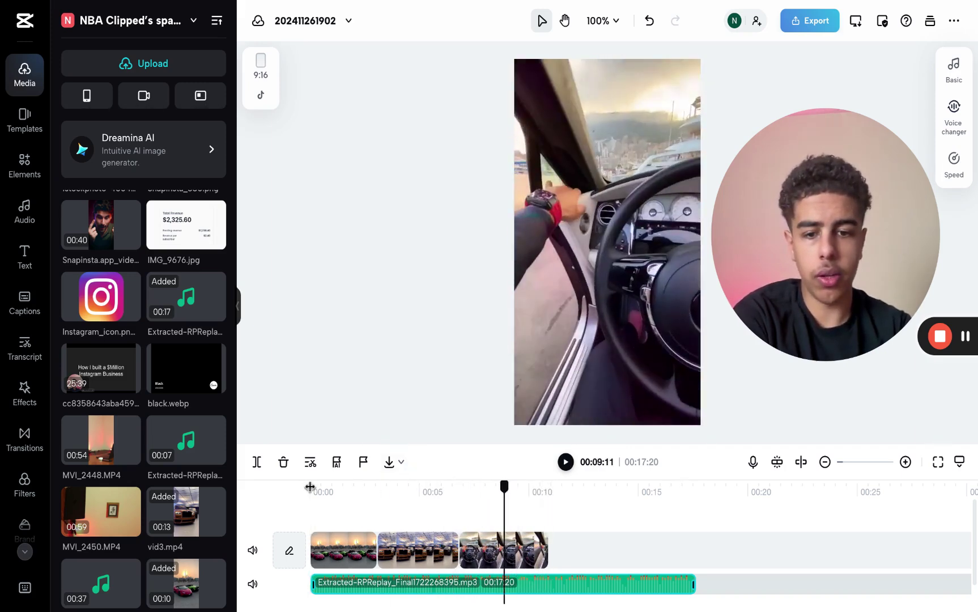
{"action": "left_click_drag", "start_coordinate": [310, 488], "coordinate": [324, 487]}
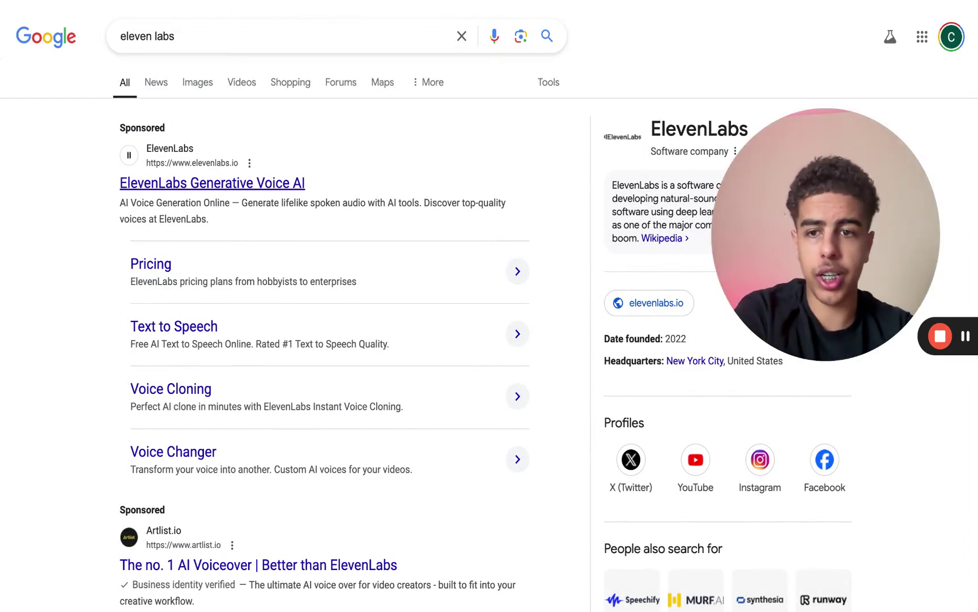
Open the ElevenLabs website from the Google results for "eleven labs" and go to its Text to Speech demo
{"action": "left_click", "coordinate": [297, 141]}
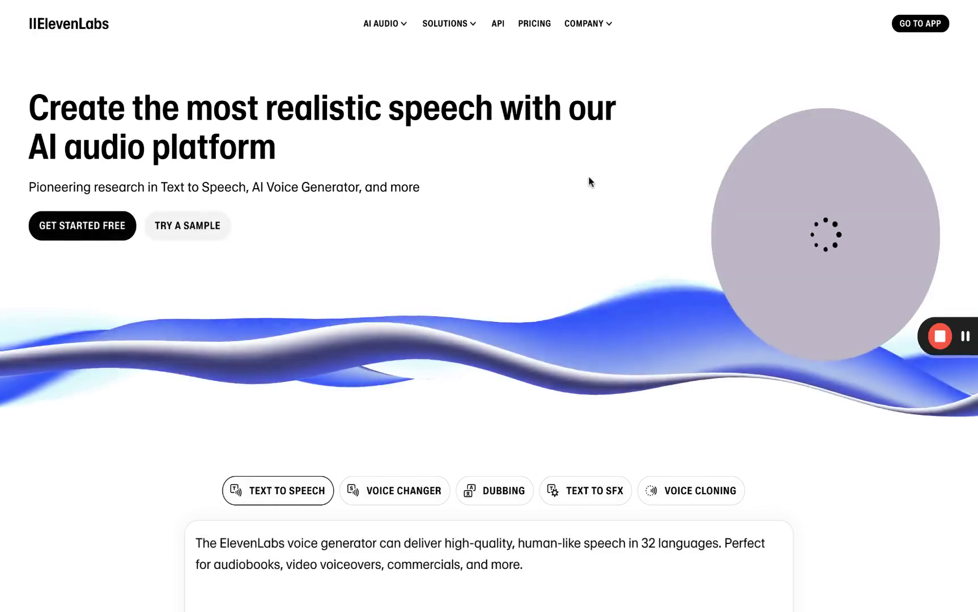
{"action": "scroll", "coordinate": [589, 178], "scroll_direction": "down", "scroll_amount": 2}
{"action": "scroll", "coordinate": [588, 176], "scroll_direction": "down", "scroll_amount": 2}
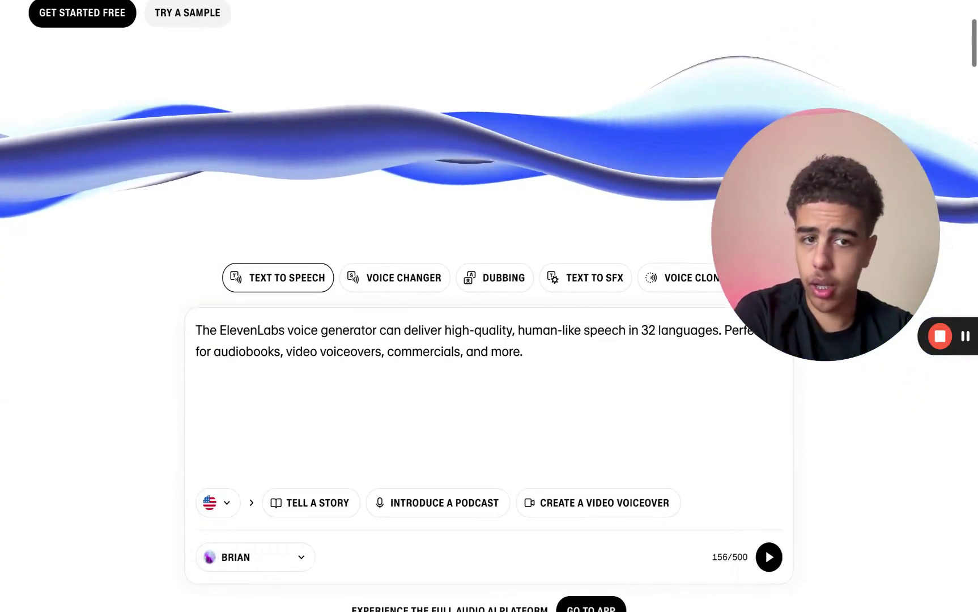
{"action": "scroll", "coordinate": [52, 48], "scroll_direction": "down", "scroll_amount": 2}
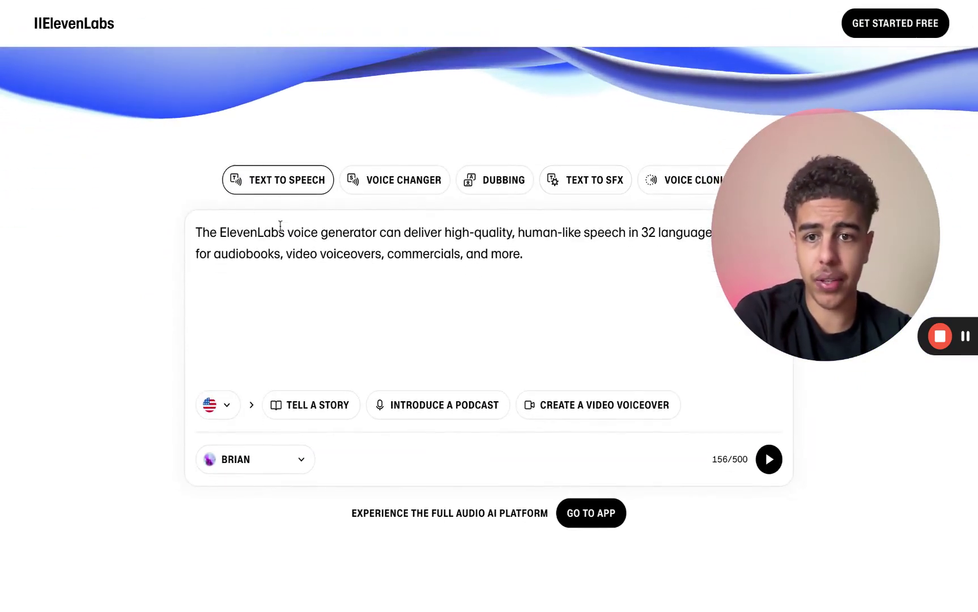
Replace the demo's sample text with "afdjlakfjdalfjsldfkjasldfkjasldkfj" and generate the speech with the Brian voice
{"action": "double_click", "coordinate": [324, 252]}
{"action": "key", "text": "ctrl+a"}
{"action": "key", "text": "BackSpace"}
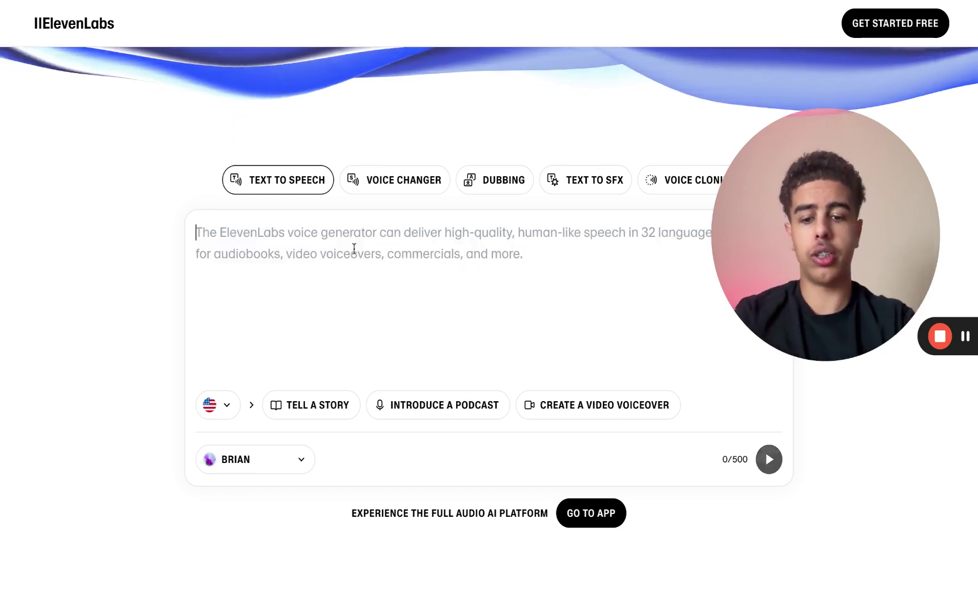
{"action": "type", "text": "afdjlakfjdalfjsldfkjasldfkjasldkfj"}
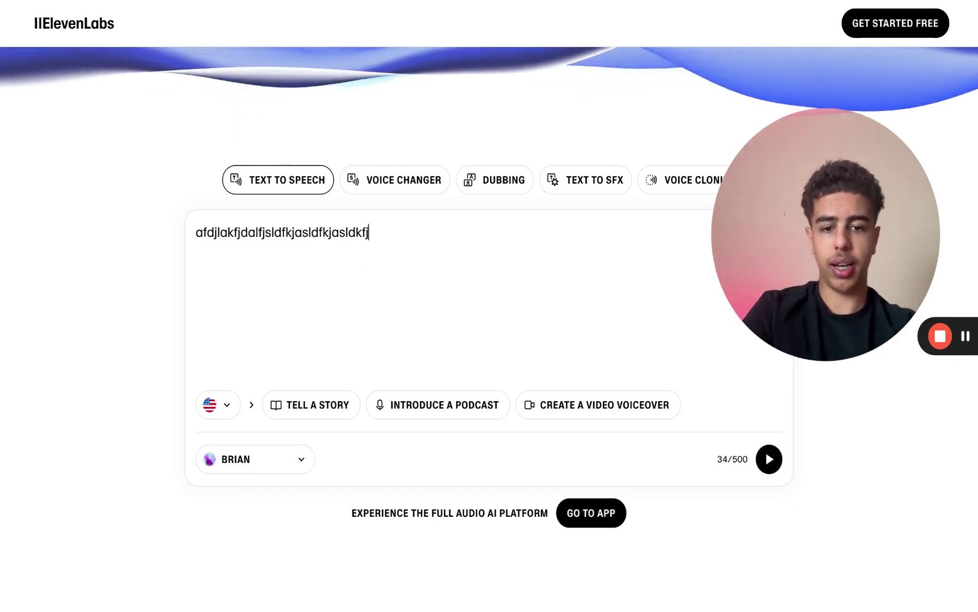
{"action": "left_click", "coordinate": [768, 462]}
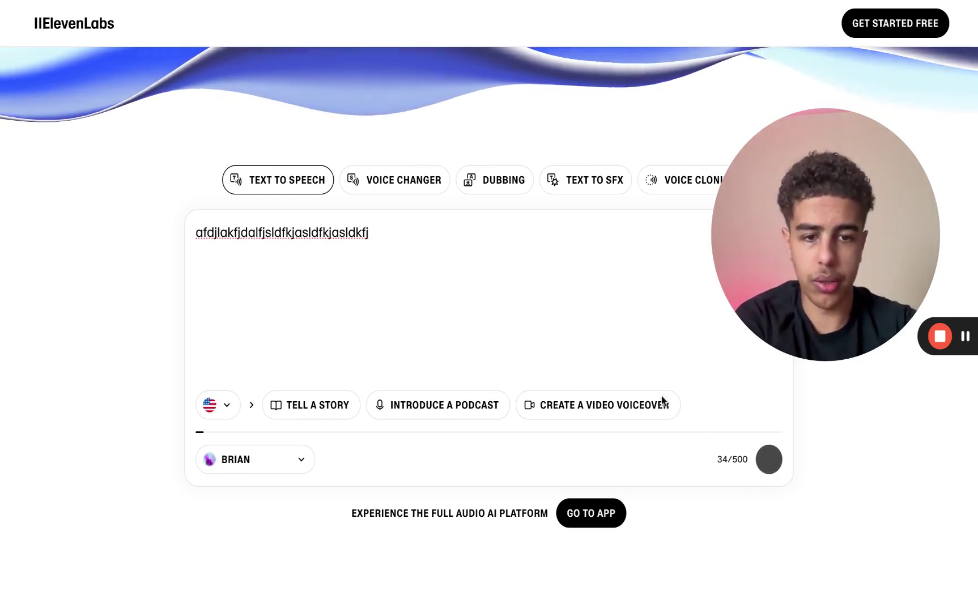
{"action": "left_click", "coordinate": [769, 459]}
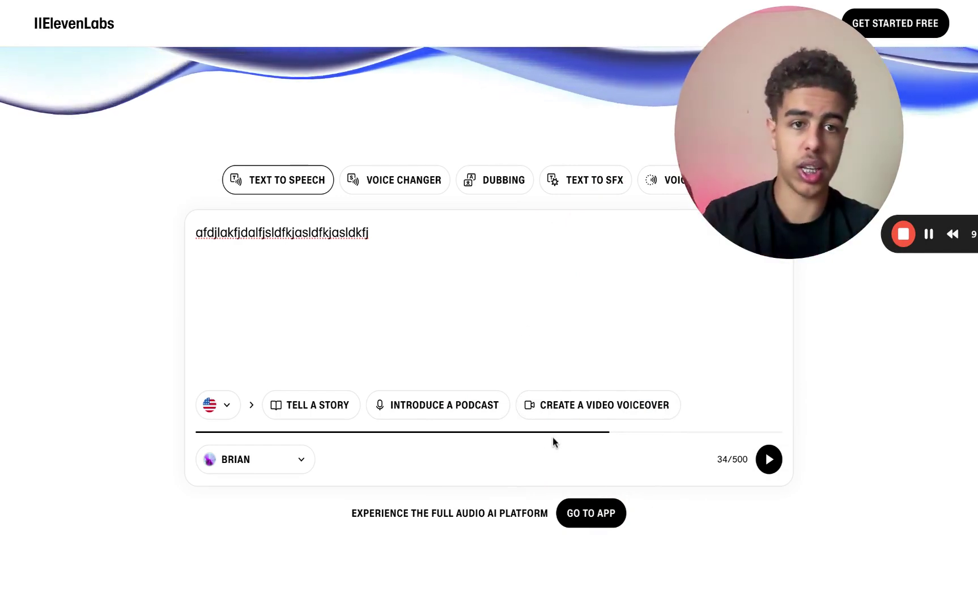
{"action": "mouse_move", "coordinate": [815, 126]}
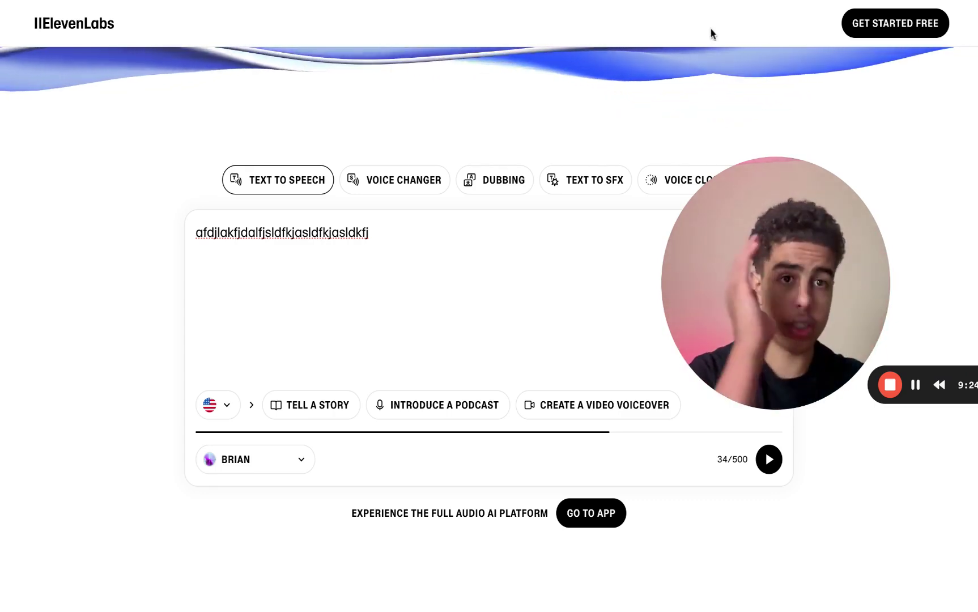
Switch back to the CapCut project and play the reel with its audio from 00:00
{"action": "key", "text": "ctrl+Tab"}
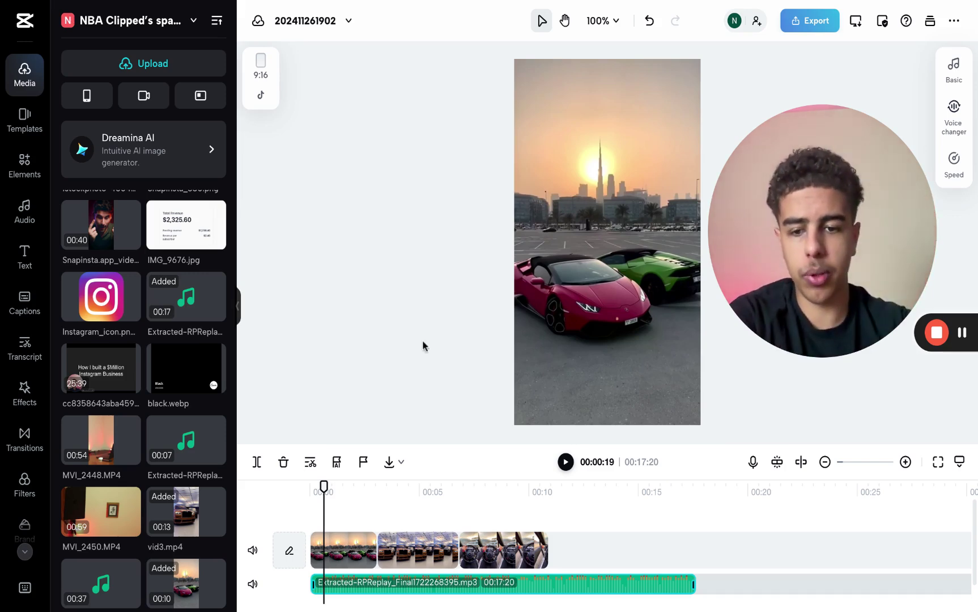
{"action": "left_click", "coordinate": [316, 489]}
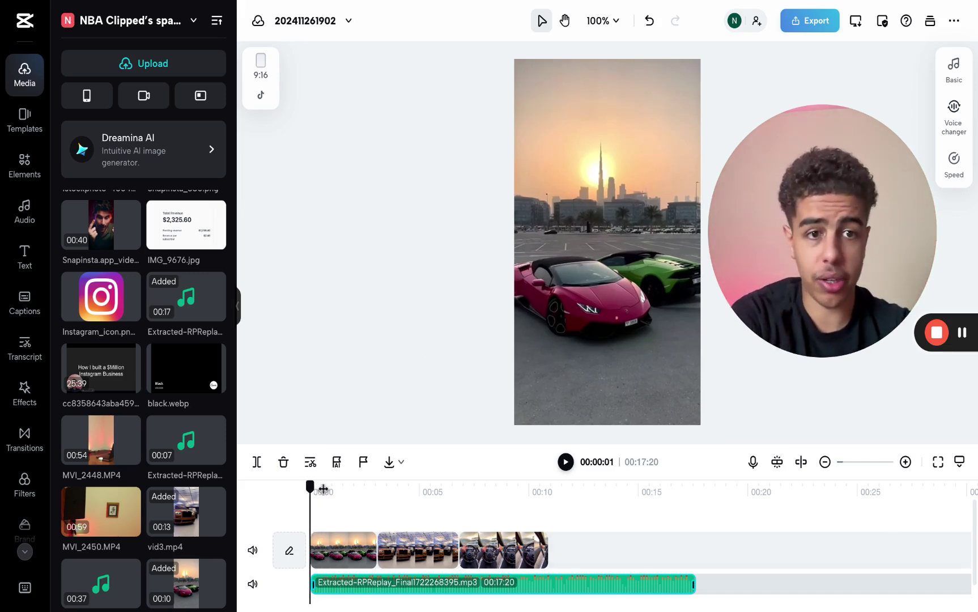
{"action": "key", "text": "Home"}
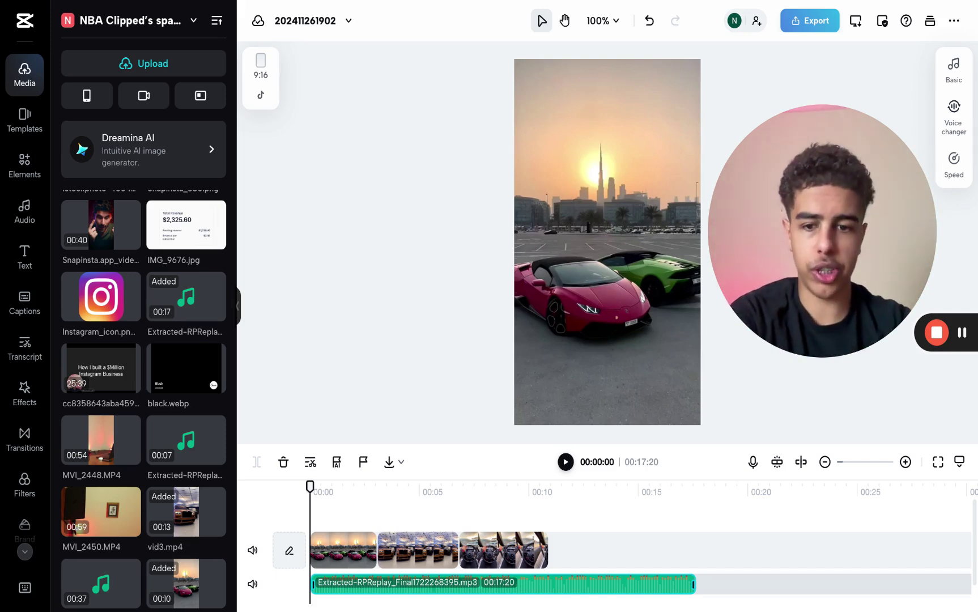
{"action": "scroll", "coordinate": [372, 571], "scroll_direction": "down", "scroll_amount": 1}
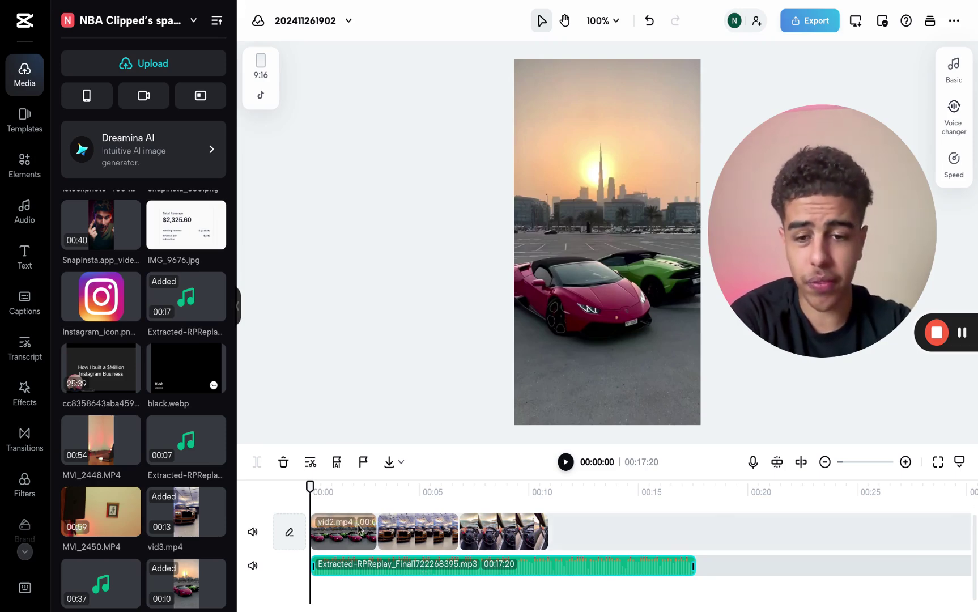
{"action": "key", "text": "space"}
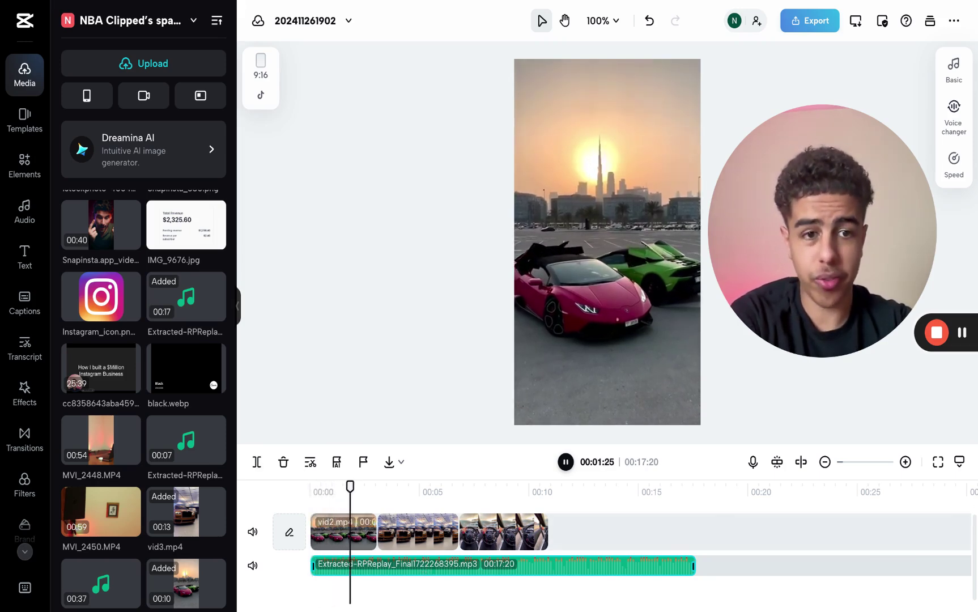
Stop playback, return to 00:00, and check where the third clip ends against the longer audio track
{"action": "key", "text": "space"}
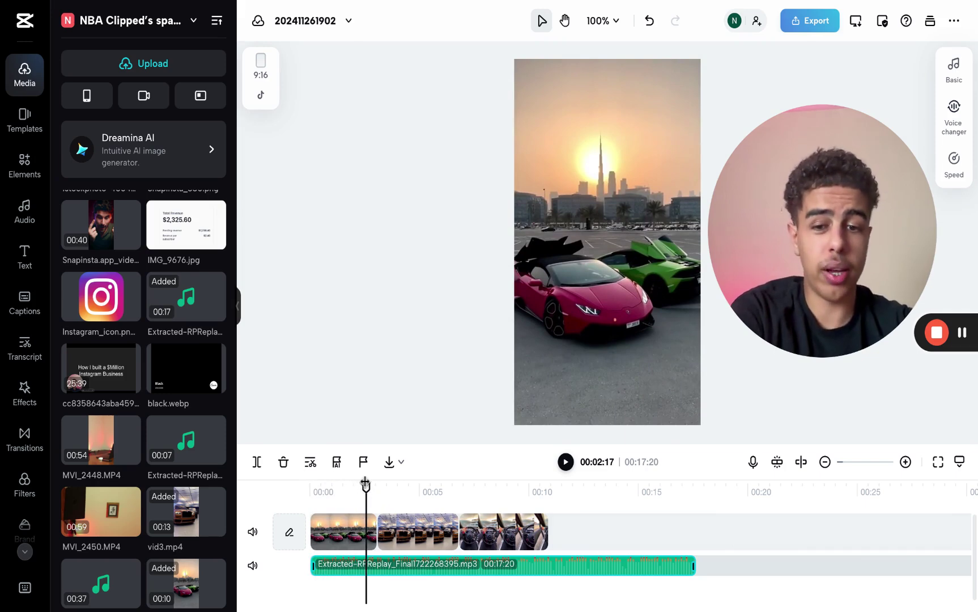
{"action": "key", "text": "Home"}
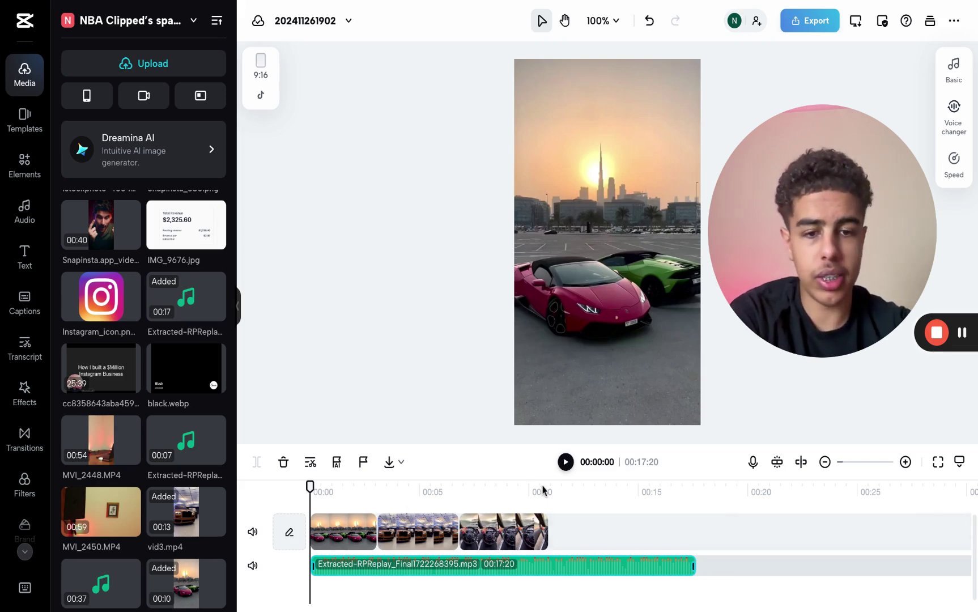
{"action": "left_click", "coordinate": [679, 495]}
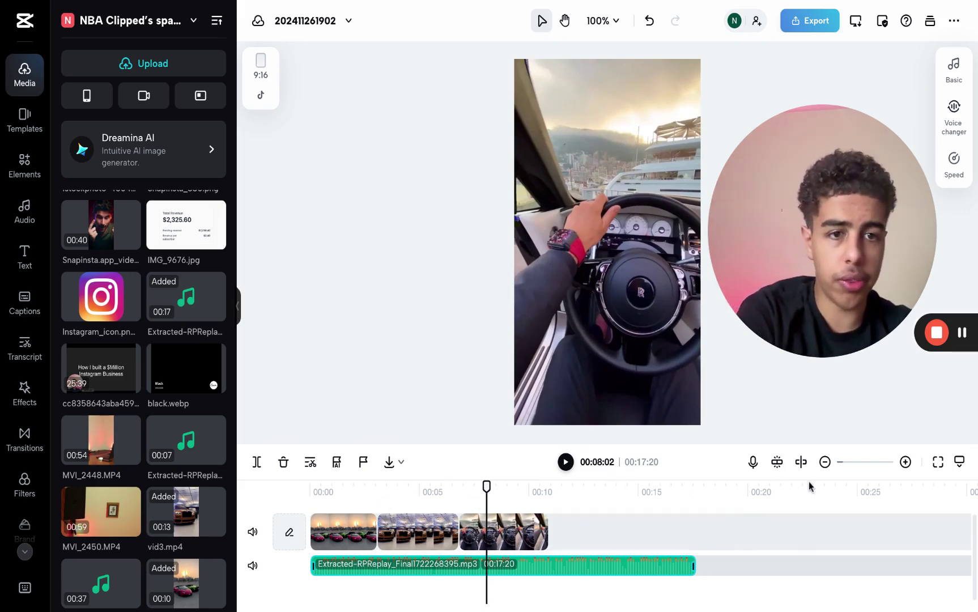
Duplicate each of the three timeline clips, vid1.mp4, vid3.mp4 and vid2.mp4
{"action": "left_click", "coordinate": [497, 538]}
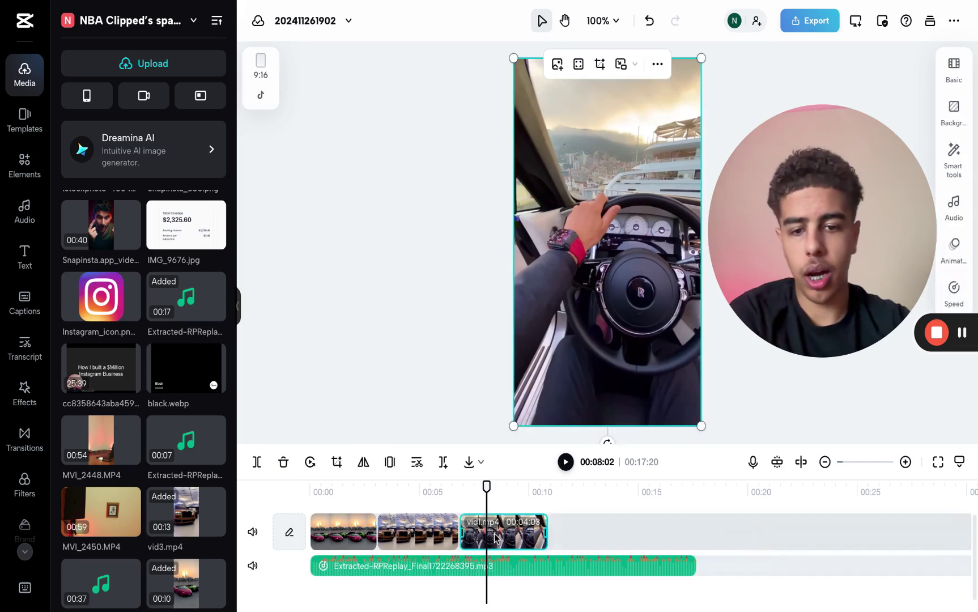
{"action": "right_click", "coordinate": [526, 537]}
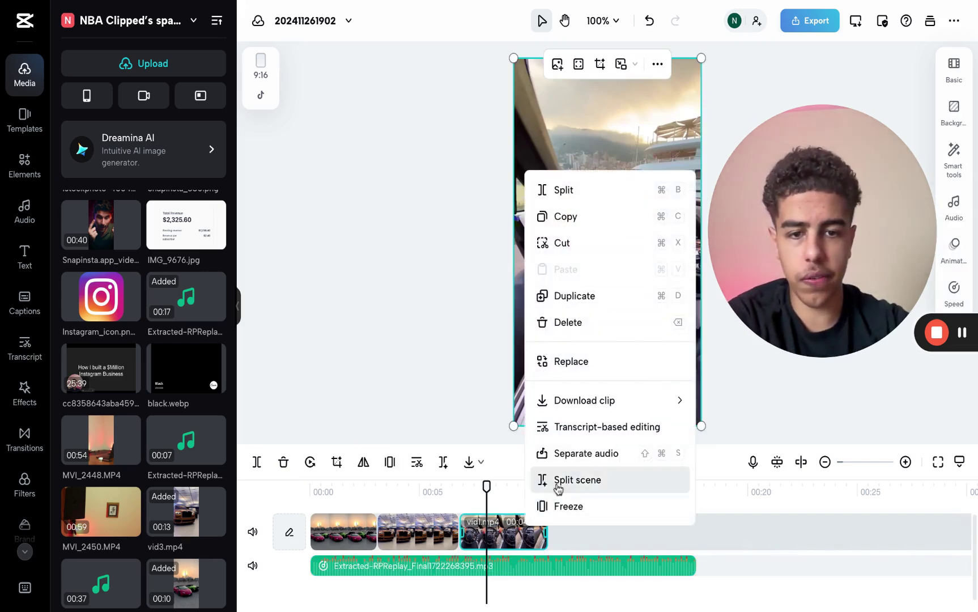
{"action": "left_click", "coordinate": [623, 301]}
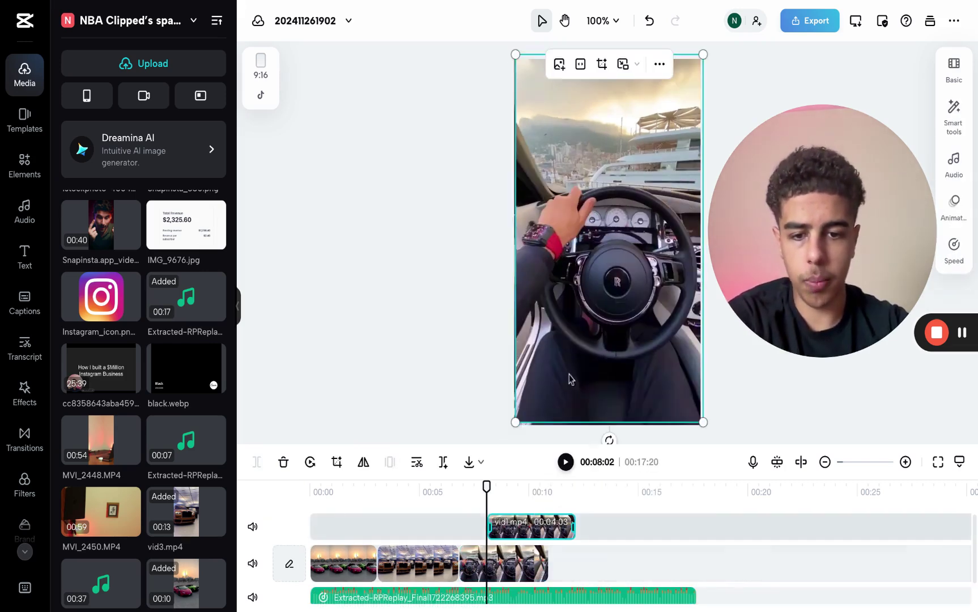
{"action": "right_click", "coordinate": [422, 575]}
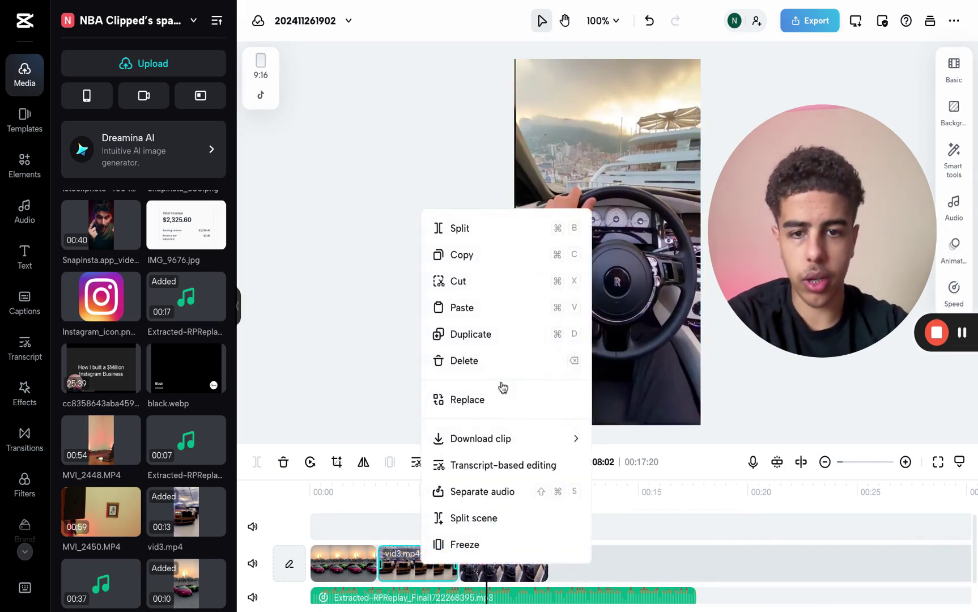
{"action": "left_click", "coordinate": [487, 334]}
{"action": "left_click", "coordinate": [335, 591]}
{"action": "right_click", "coordinate": [335, 591]}
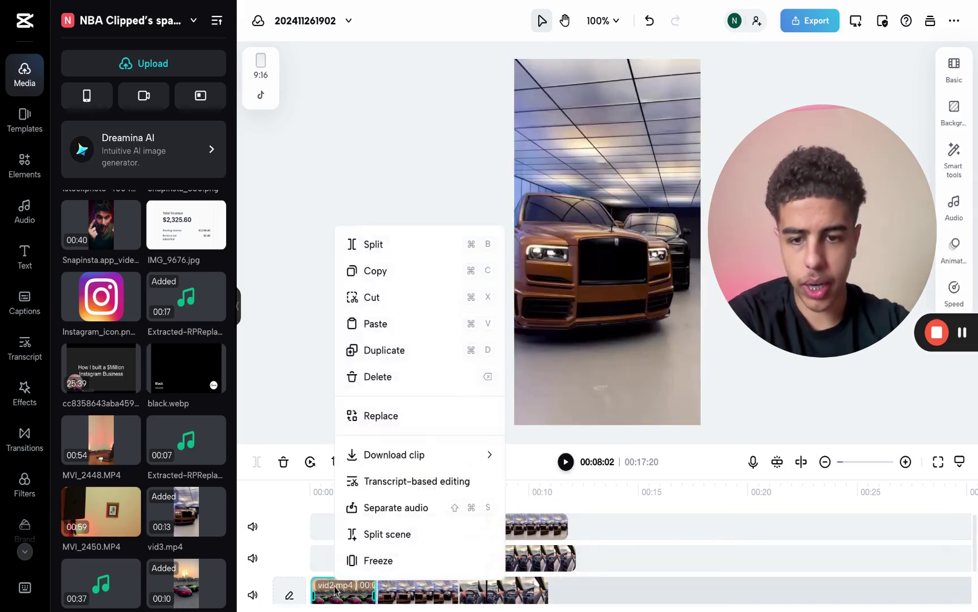
{"action": "left_click", "coordinate": [391, 350]}
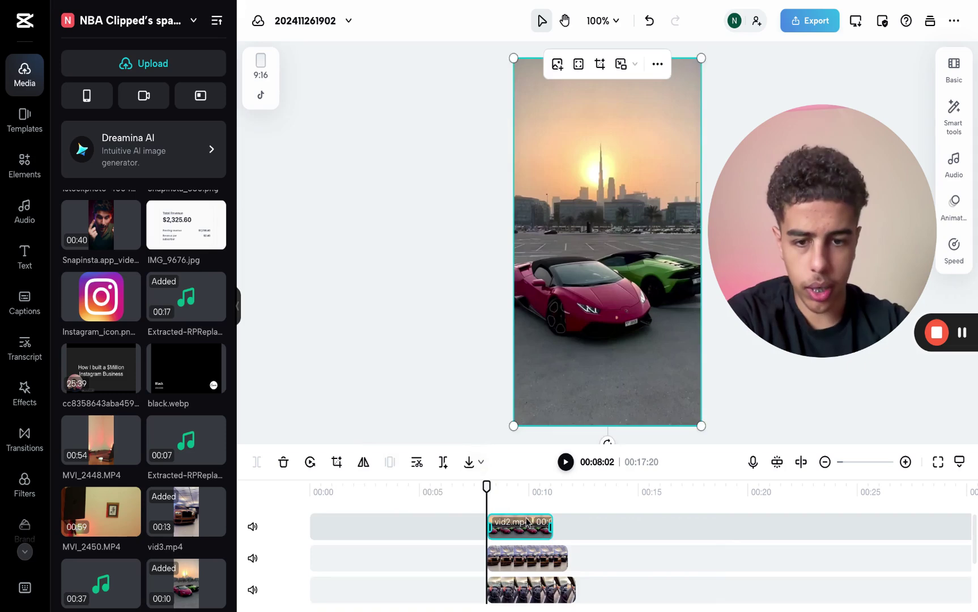
Append the duplicated vid3.mp4 and vid1.mp4 to the main track after the original clips, ending the reel at about 00:18:01
{"action": "scroll", "coordinate": [529, 523], "scroll_direction": "down", "scroll_amount": 2}
{"action": "scroll", "coordinate": [543, 535], "scroll_direction": "up", "scroll_amount": 1}
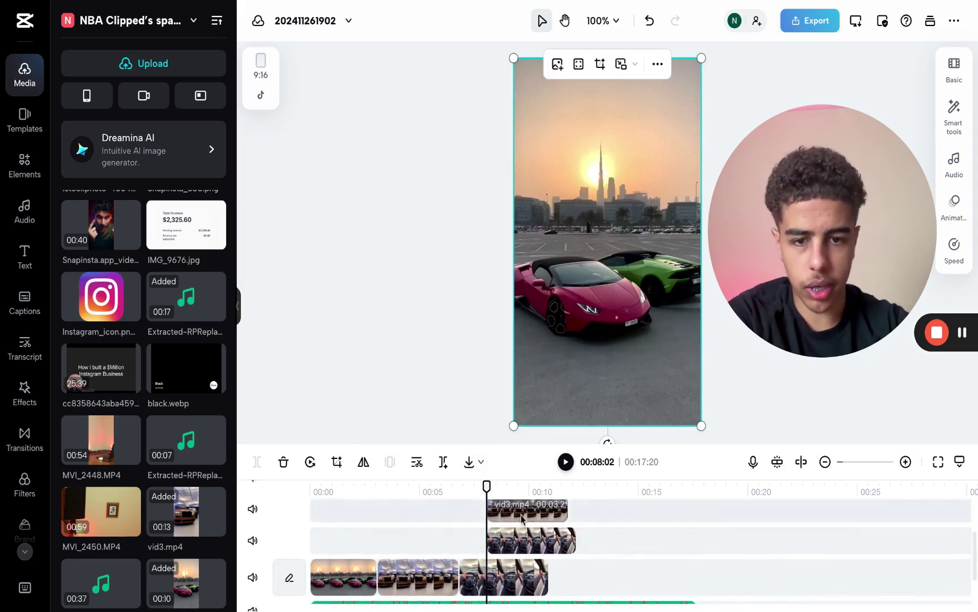
{"action": "left_click_drag", "start_coordinate": [521, 517], "coordinate": [580, 580]}
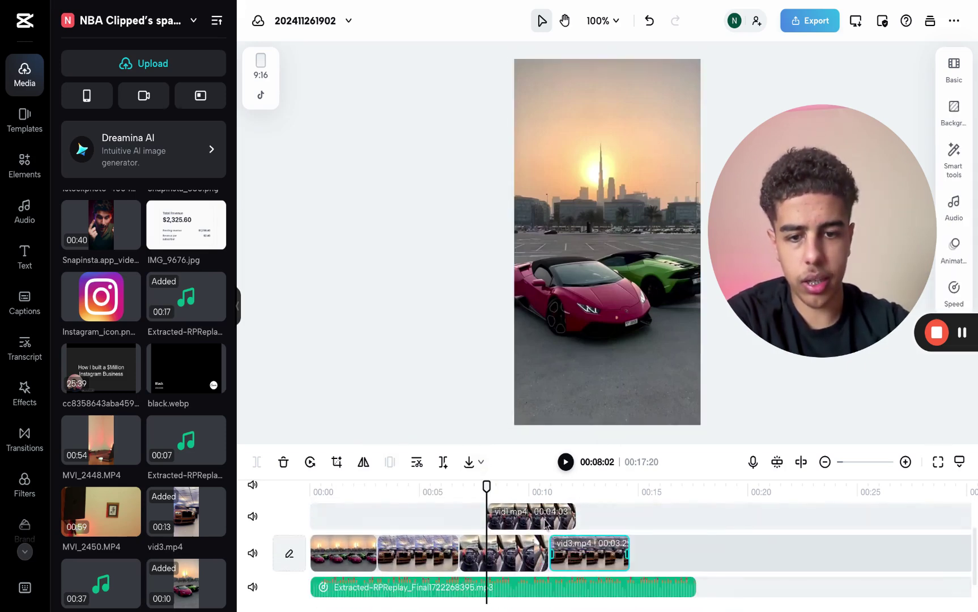
{"action": "left_click_drag", "start_coordinate": [547, 524], "coordinate": [704, 532]}
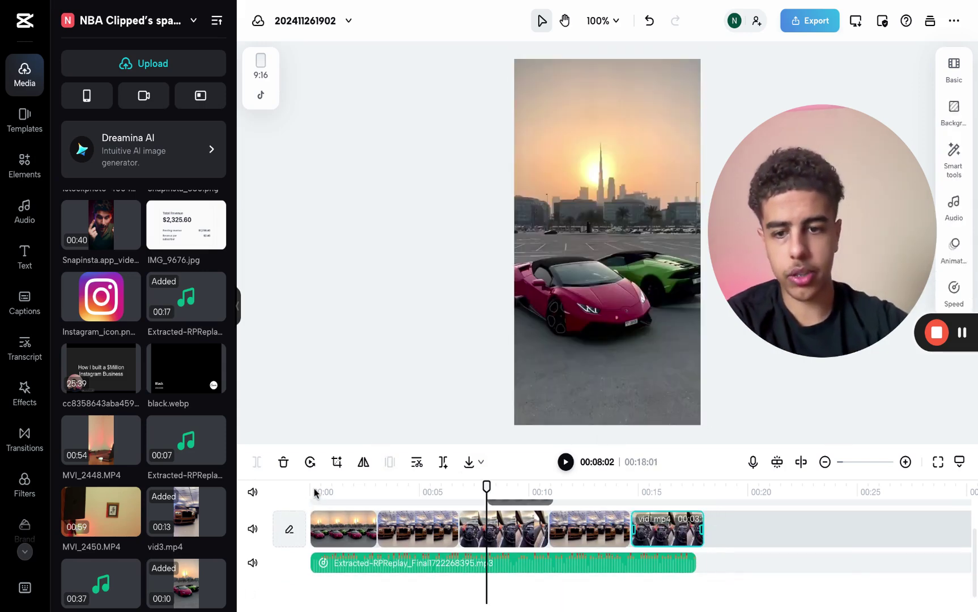
Delete the leftover duplicate of vid2.mp4 from the track above the main video
{"action": "left_click_drag", "start_coordinate": [315, 492], "coordinate": [330, 492]}
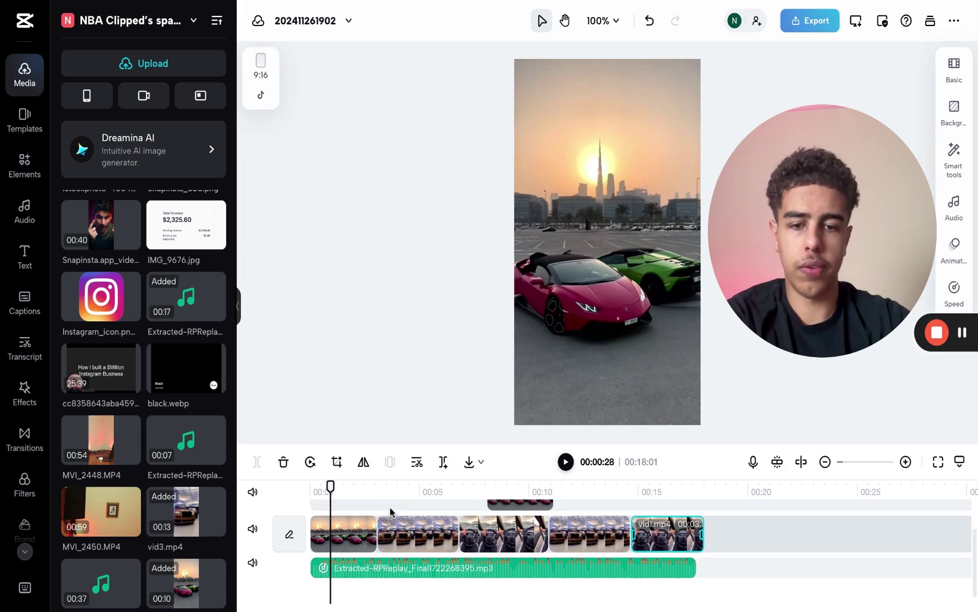
{"action": "scroll", "coordinate": [390, 512], "scroll_direction": "up", "scroll_amount": 2}
{"action": "left_click", "coordinate": [518, 541]}
{"action": "key", "text": "Delete"}
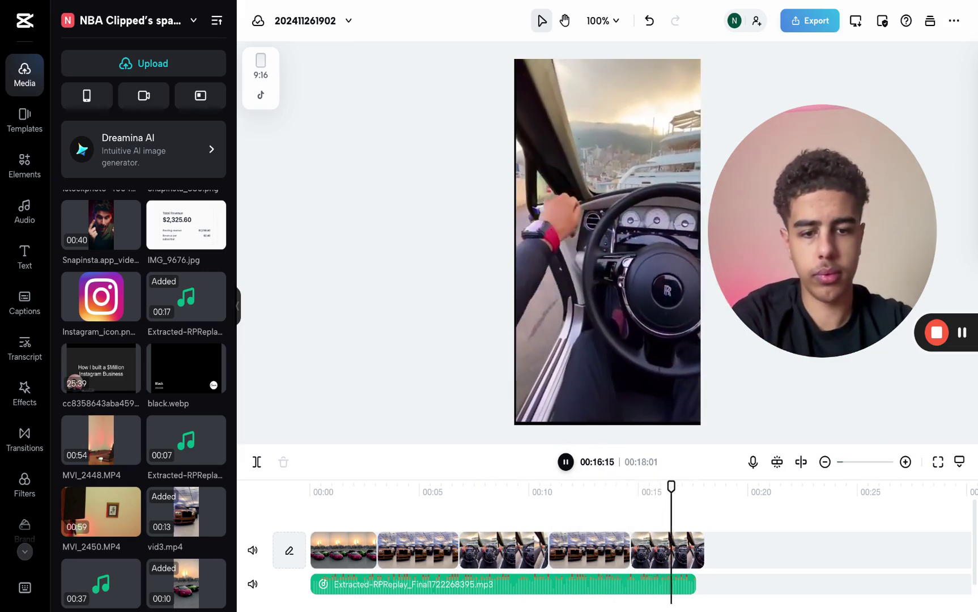
Stop the preview of the extended reel and scrub the opening, returning the playhead to 00:00
{"action": "key", "text": "space"}
{"action": "left_click", "coordinate": [322, 492]}
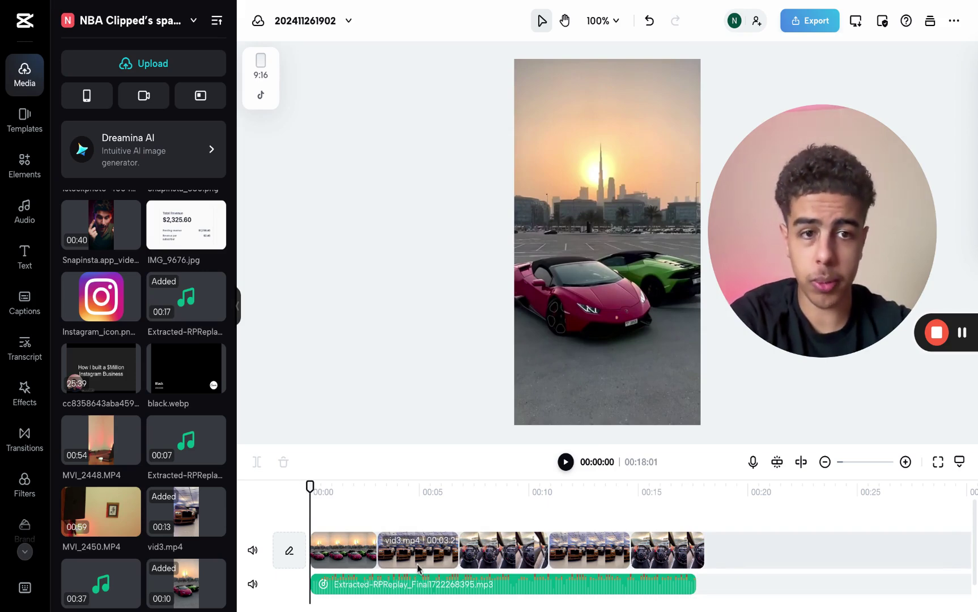
{"action": "left_click", "coordinate": [337, 491]}
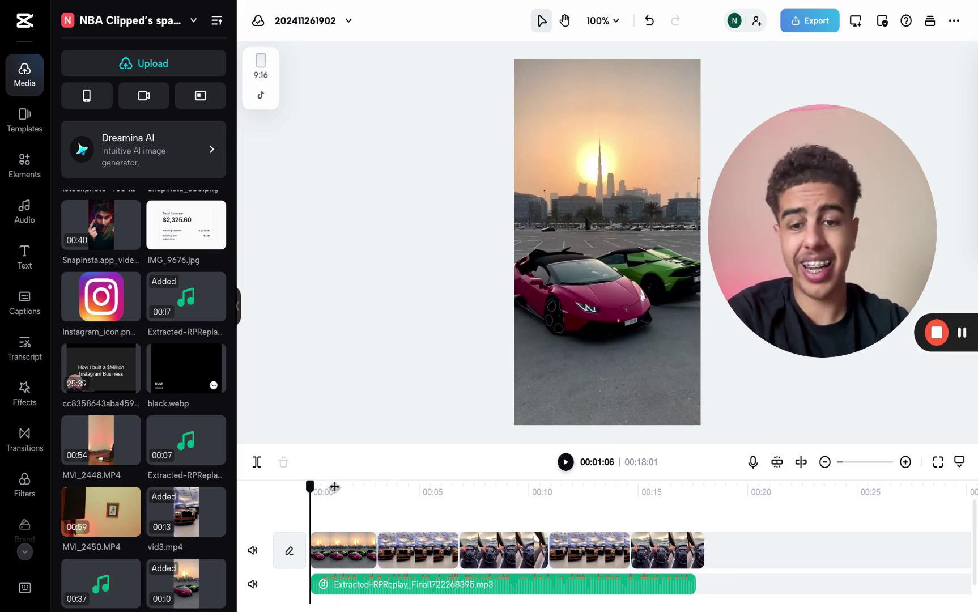
{"action": "left_click_drag", "start_coordinate": [334, 487], "coordinate": [207, 442]}
Generate auto captions for the voiceover with the language set to English (US)
{"action": "left_click", "coordinate": [23, 264]}
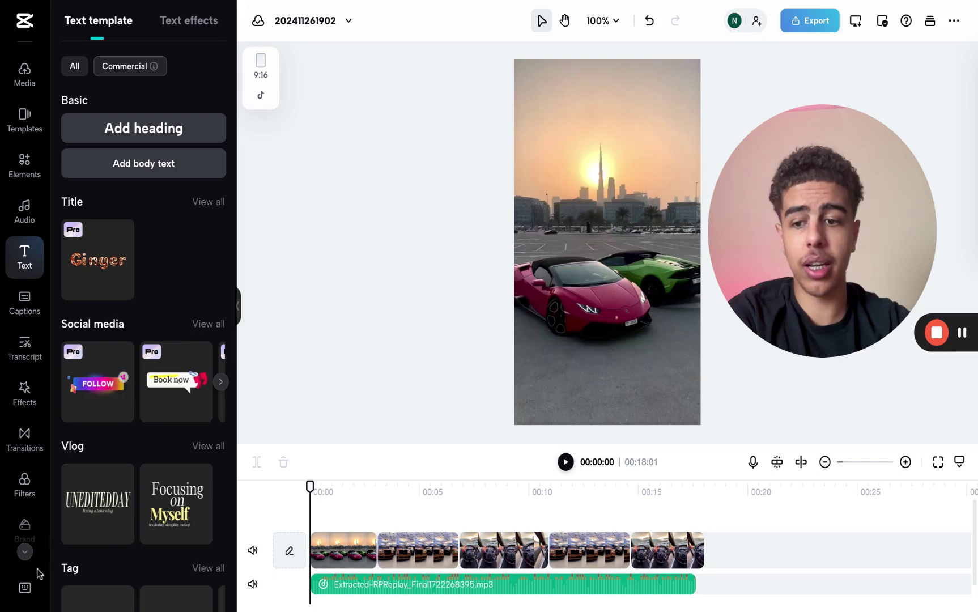
{"action": "left_click", "coordinate": [25, 553]}
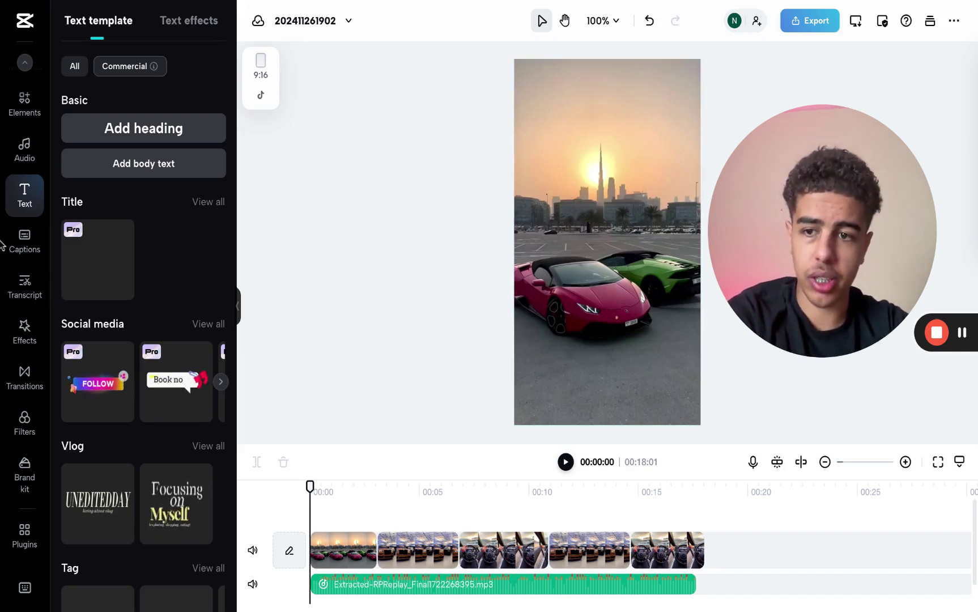
{"action": "left_click", "coordinate": [26, 243]}
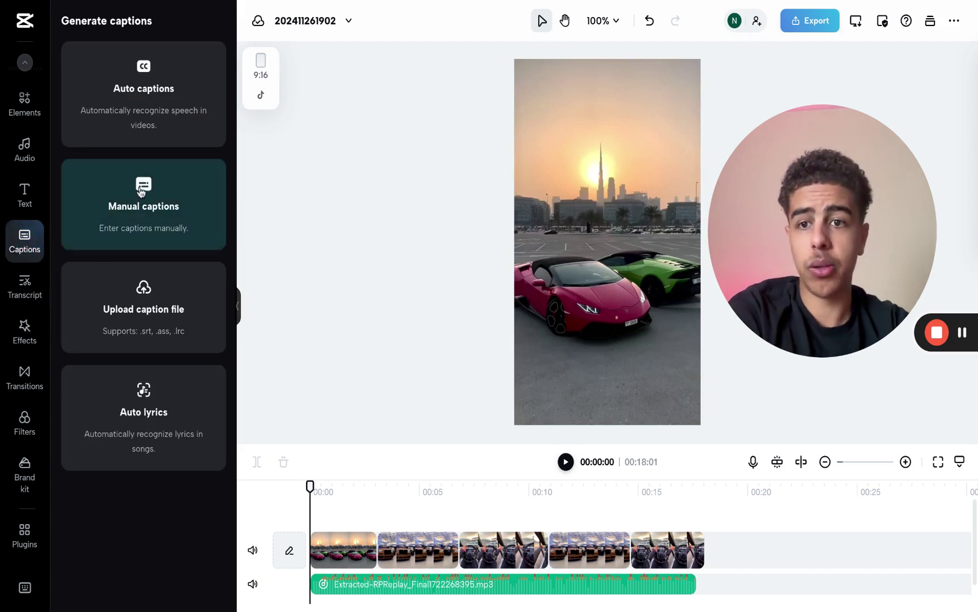
{"action": "left_click", "coordinate": [121, 88]}
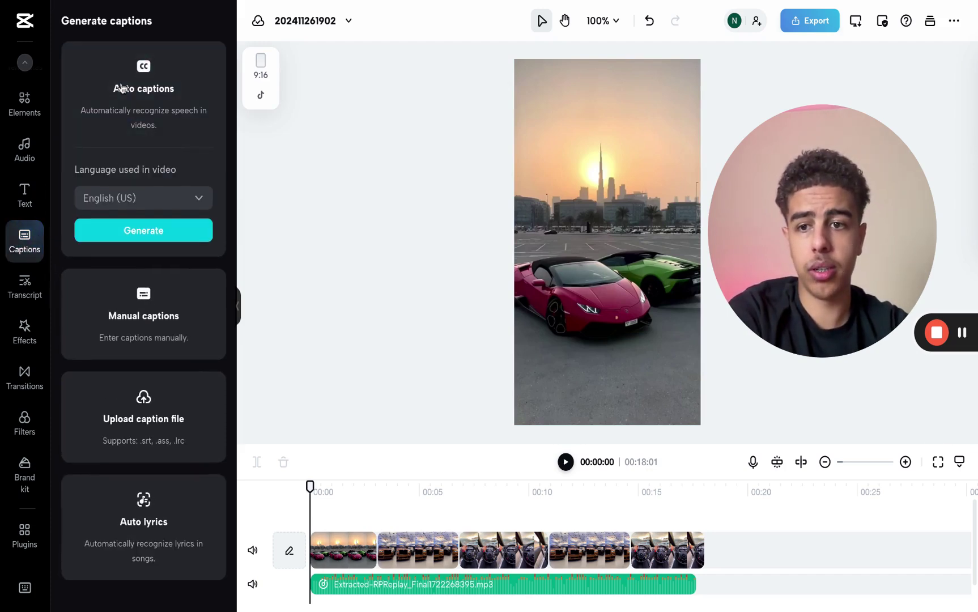
{"action": "left_click", "coordinate": [141, 241]}
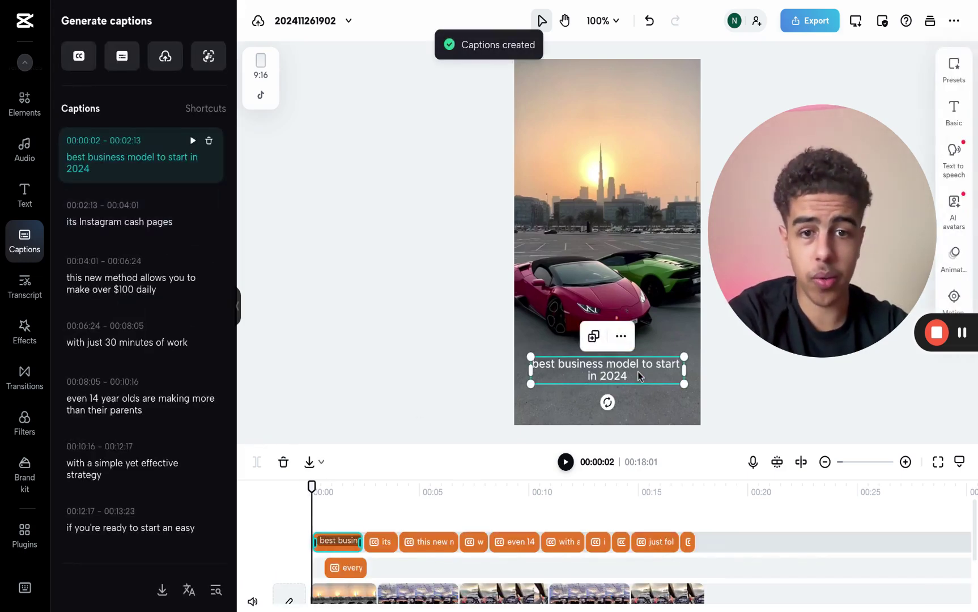
Move the captions up to just below the middle of the frame and delete the extra "every" caption on the second caption track
{"action": "left_click_drag", "start_coordinate": [639, 375], "coordinate": [638, 295]}
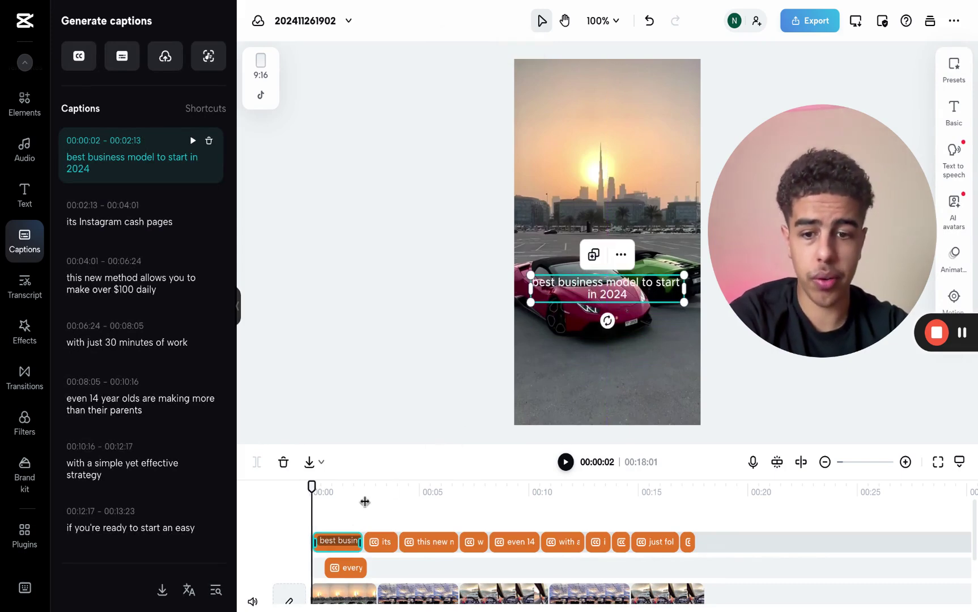
{"action": "key", "text": "space"}
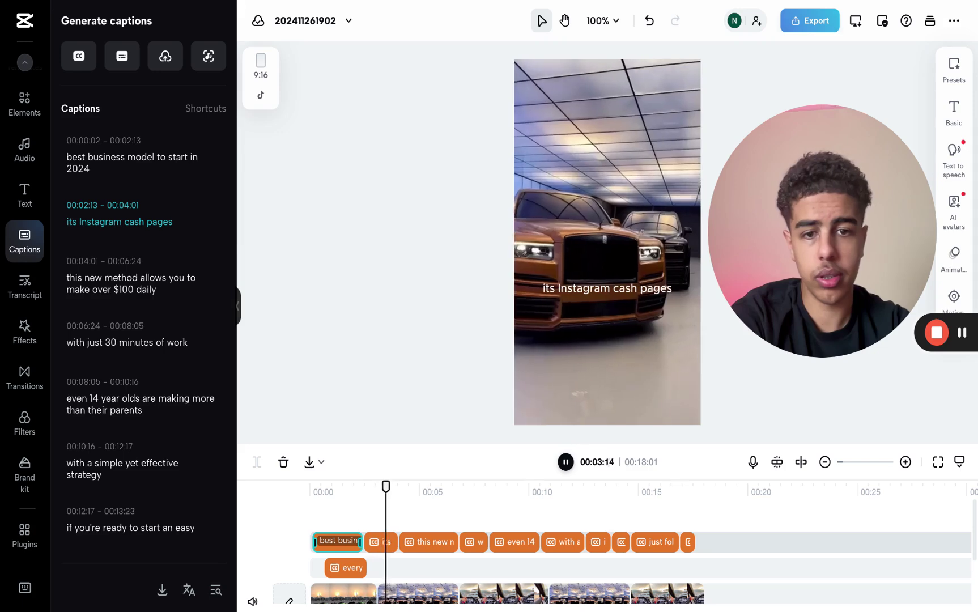
{"action": "key", "text": "space"}
{"action": "left_click", "coordinate": [349, 568]}
{"action": "key", "text": "Delete"}
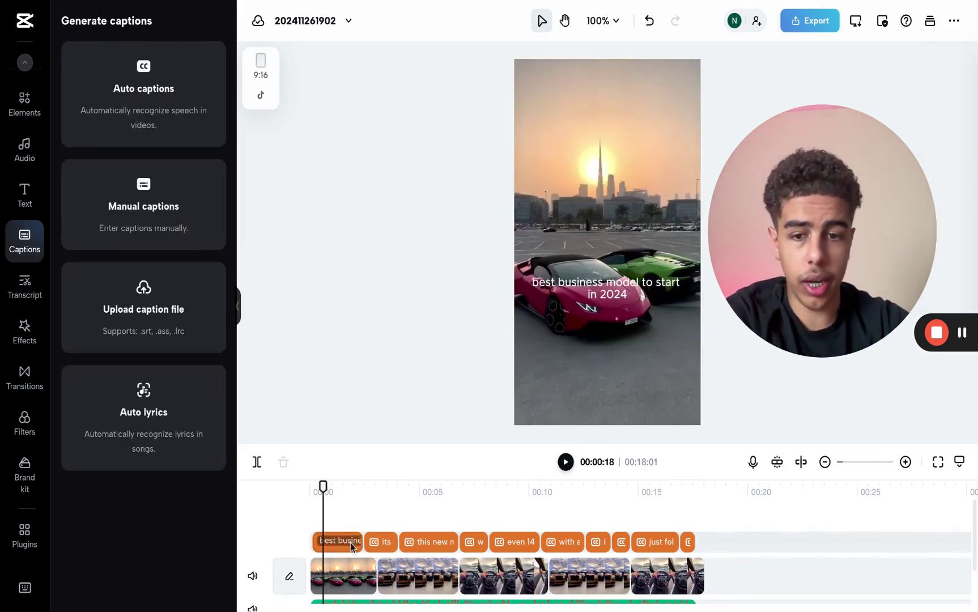
Apply the Spring caption animation to all captions and scrub through the first caption to preview it
{"action": "left_click", "coordinate": [353, 548]}
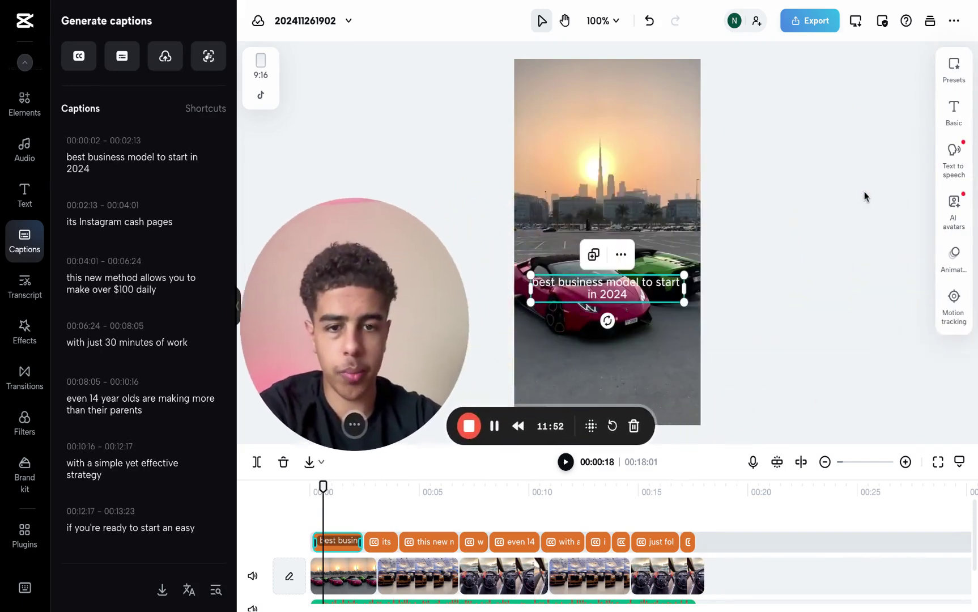
{"action": "left_click", "coordinate": [957, 270]}
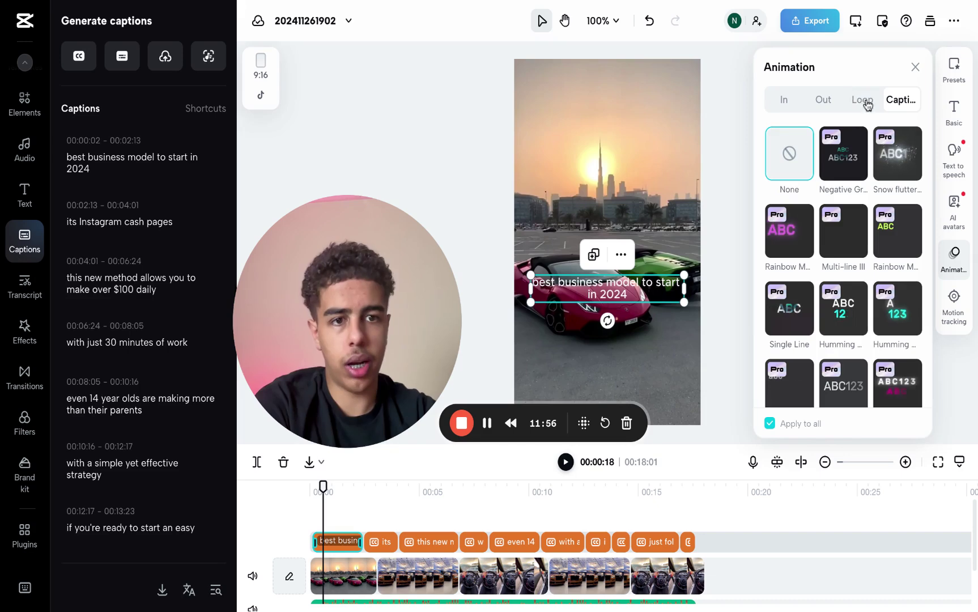
{"action": "scroll", "coordinate": [867, 176], "scroll_direction": "down", "scroll_amount": 10}
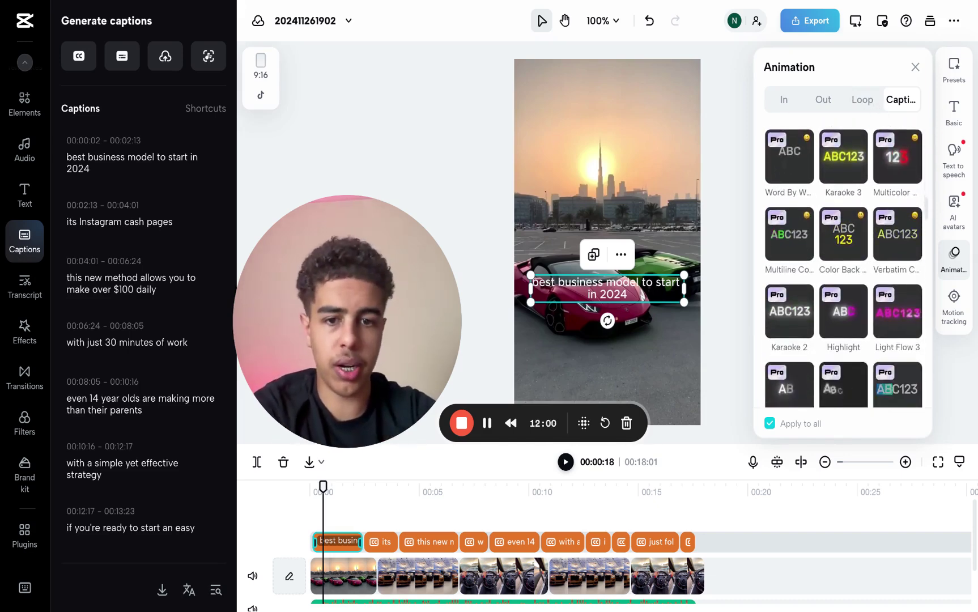
{"action": "scroll", "coordinate": [844, 267], "scroll_direction": "down", "scroll_amount": 3}
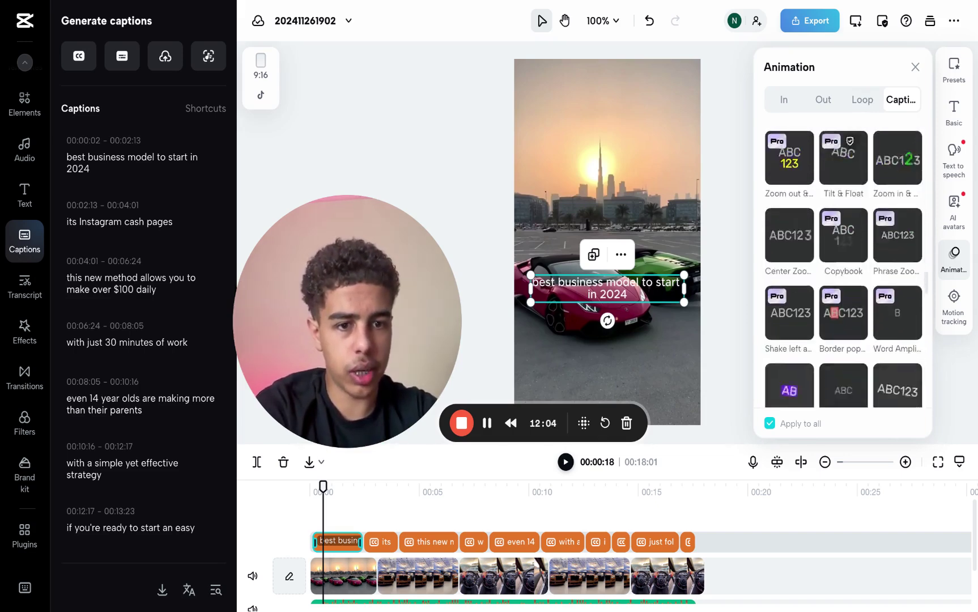
{"action": "scroll", "coordinate": [843, 176], "scroll_direction": "down", "scroll_amount": 8}
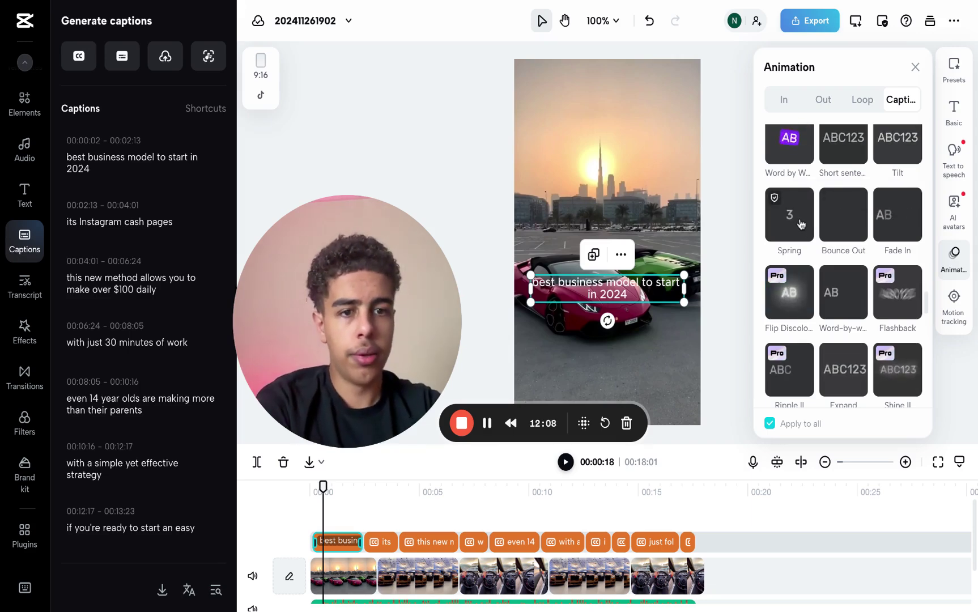
{"action": "left_click", "coordinate": [784, 221]}
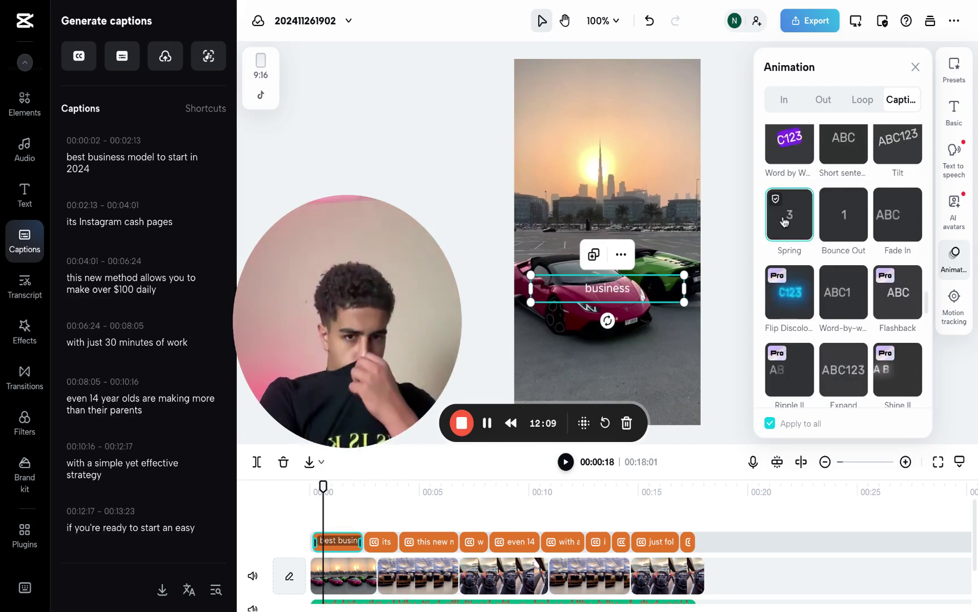
{"action": "left_click", "coordinate": [723, 212]}
{"action": "left_click_drag", "start_coordinate": [363, 486], "coordinate": [346, 486]}
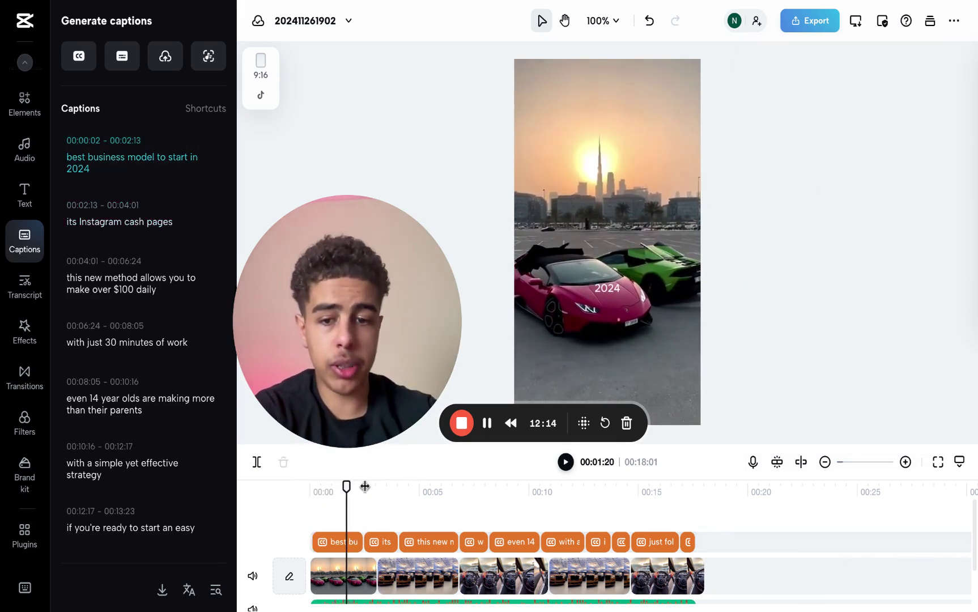
Set the font of all captions to ZY Fervent, starting from the first caption
{"action": "left_click", "coordinate": [339, 542]}
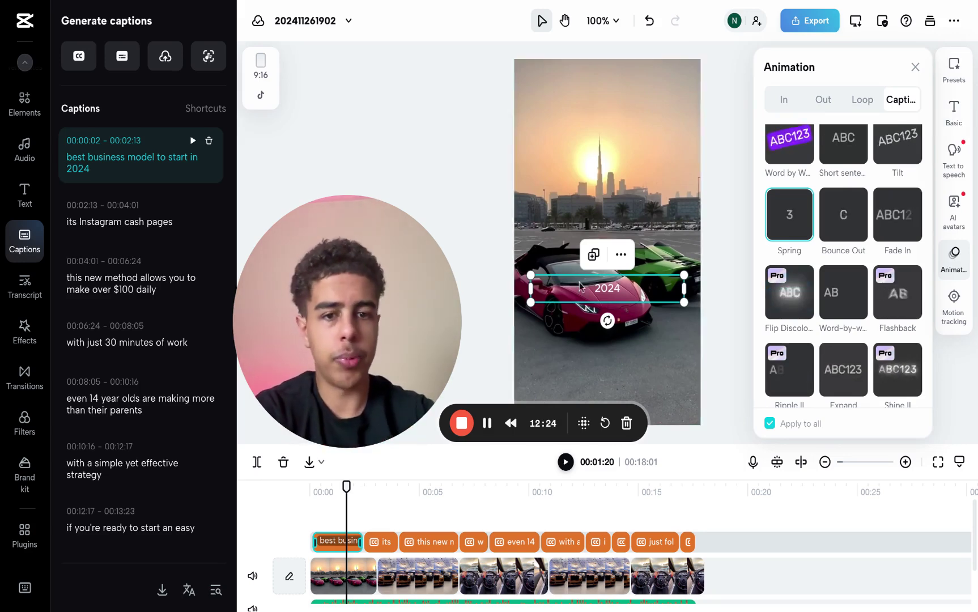
{"action": "left_click", "coordinate": [953, 115]}
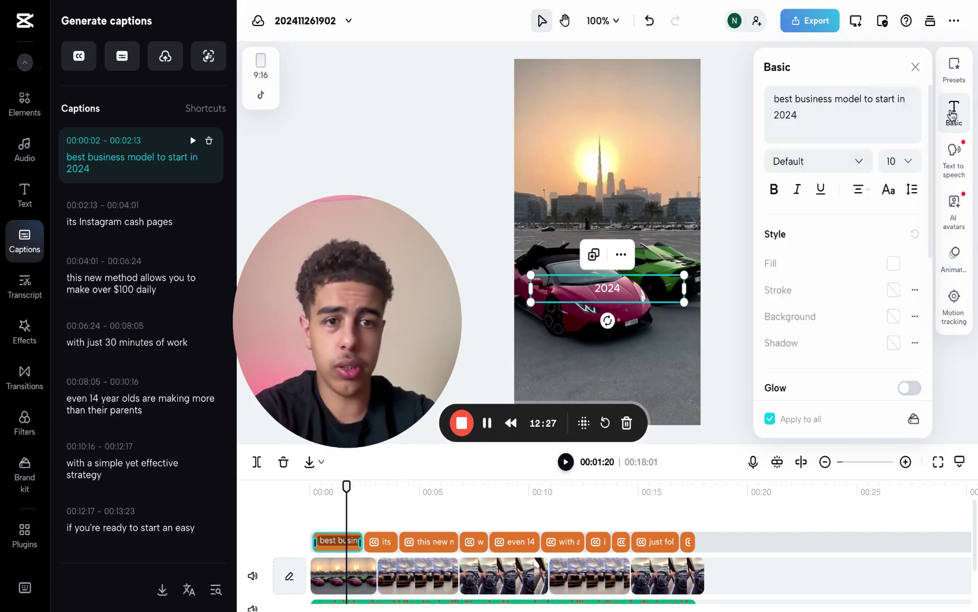
{"action": "left_click", "coordinate": [822, 162]}
{"action": "scroll", "coordinate": [809, 237], "scroll_direction": "down", "scroll_amount": 5}
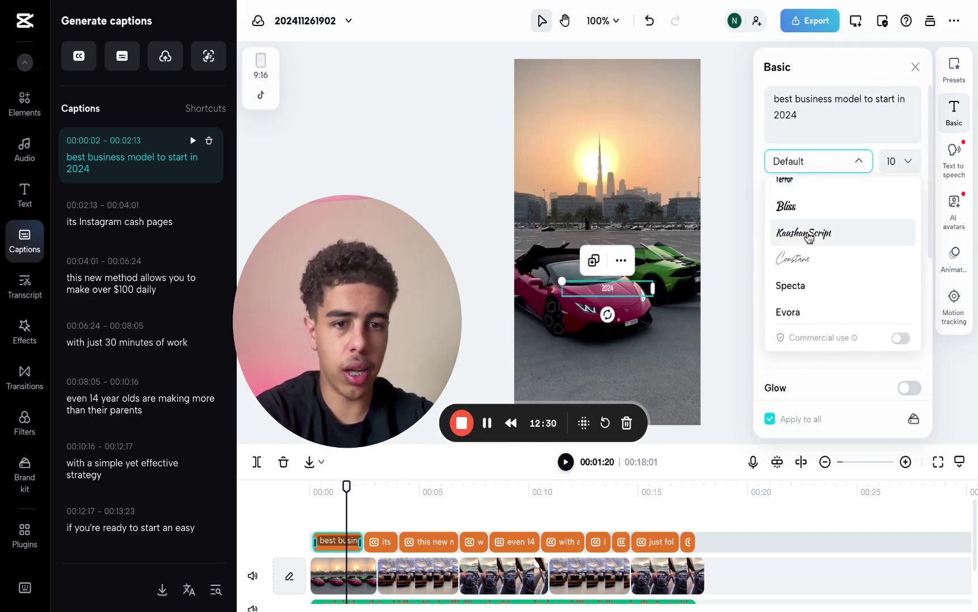
{"action": "scroll", "coordinate": [809, 237], "scroll_direction": "down", "scroll_amount": 10}
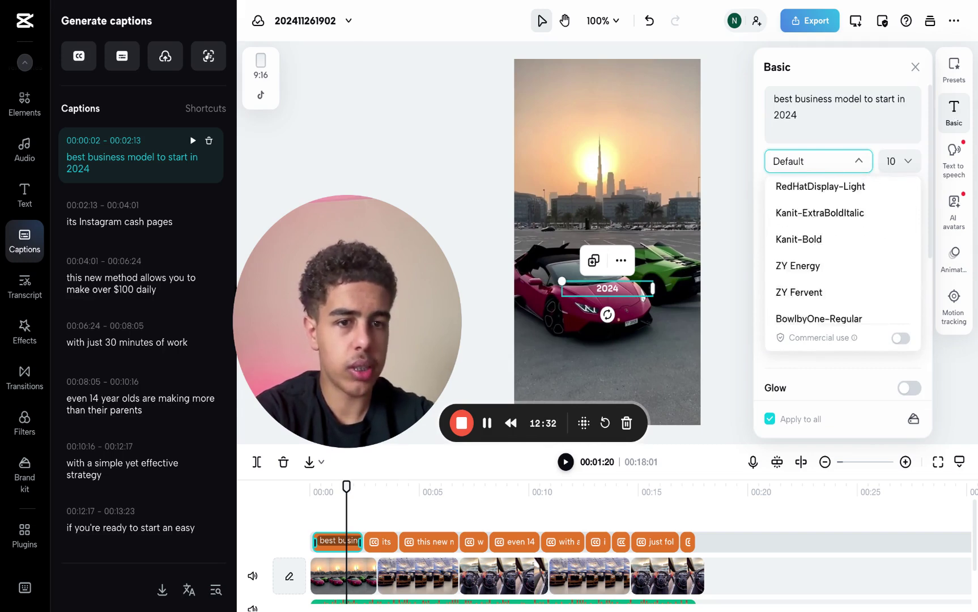
{"action": "scroll", "coordinate": [822, 266], "scroll_direction": "down", "scroll_amount": 3}
{"action": "scroll", "coordinate": [822, 267], "scroll_direction": "up", "scroll_amount": 2}
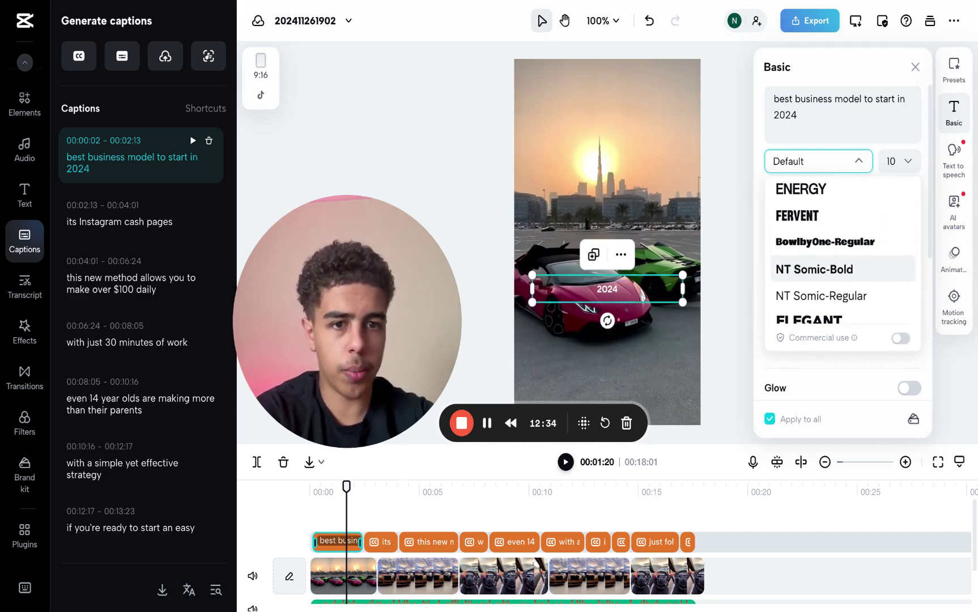
{"action": "left_click", "coordinate": [806, 217]}
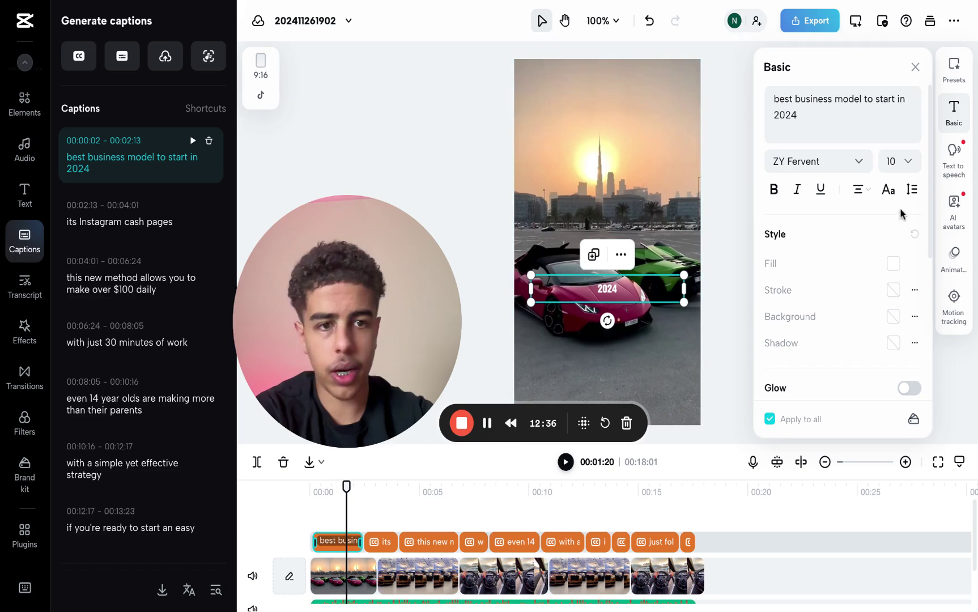
Give the captions a black shadow with the blur raised to 83%
{"action": "scroll", "coordinate": [912, 264], "scroll_direction": "down", "scroll_amount": 5}
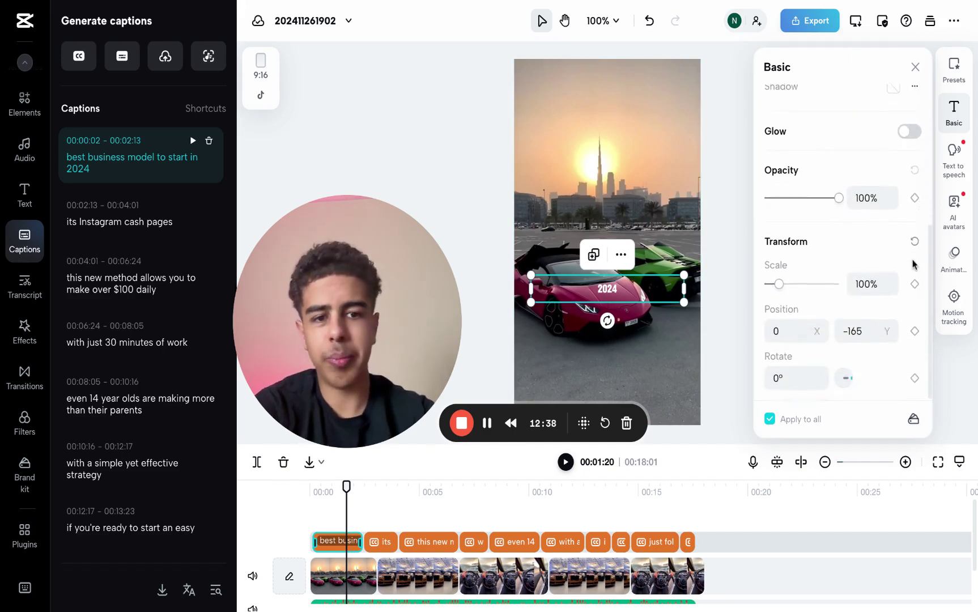
{"action": "scroll", "coordinate": [843, 244], "scroll_direction": "up", "scroll_amount": 4}
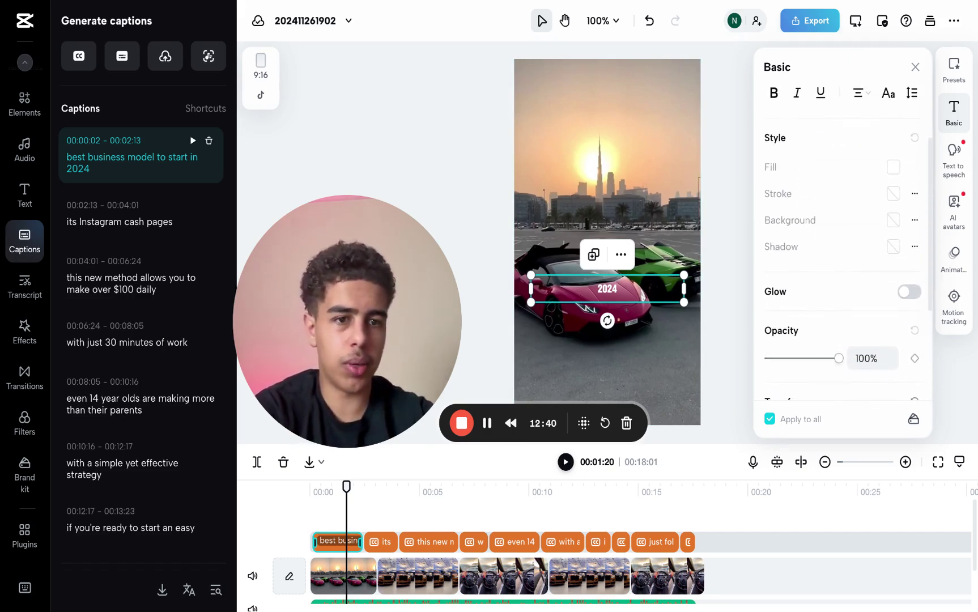
{"action": "left_click", "coordinate": [894, 247]}
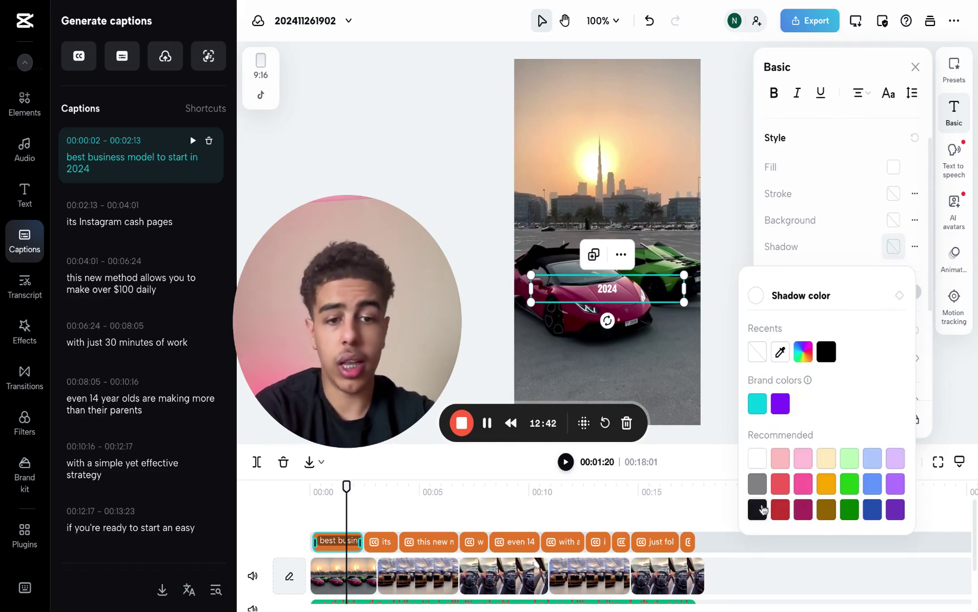
{"action": "left_click", "coordinate": [915, 248]}
{"action": "left_click_drag", "start_coordinate": [782, 346], "coordinate": [818, 345]}
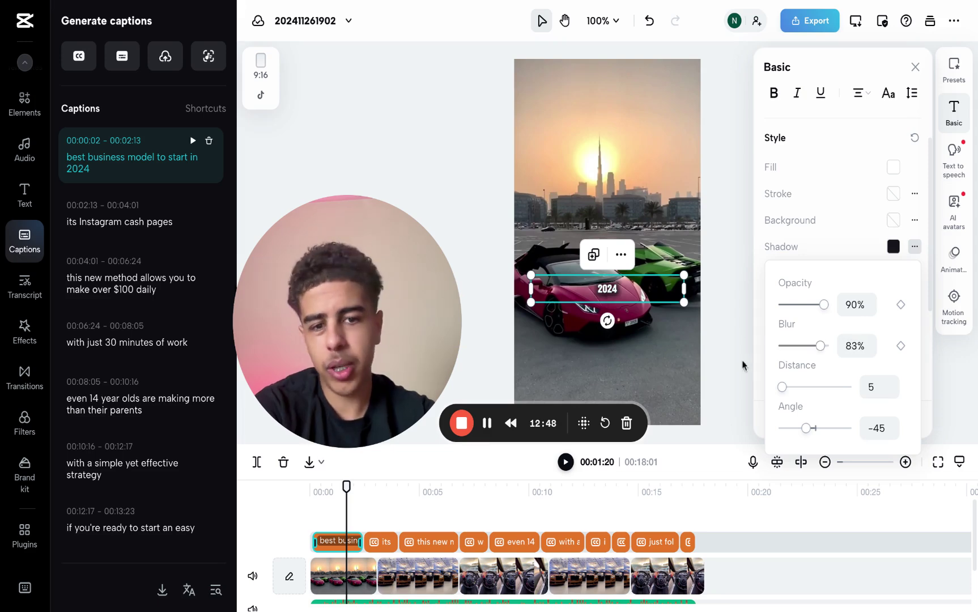
{"action": "left_click", "coordinate": [741, 328]}
Enlarge the captions to about twice their size, centred horizontally and slightly higher in the frame, and deselect everything
{"action": "left_click", "coordinate": [607, 289]}
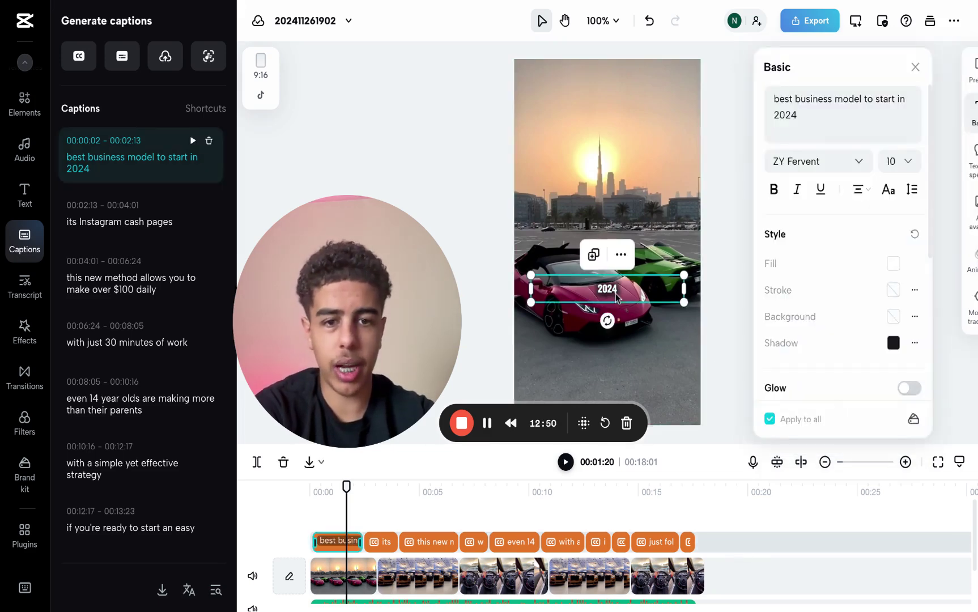
{"action": "left_click_drag", "start_coordinate": [531, 276], "coordinate": [486, 267]}
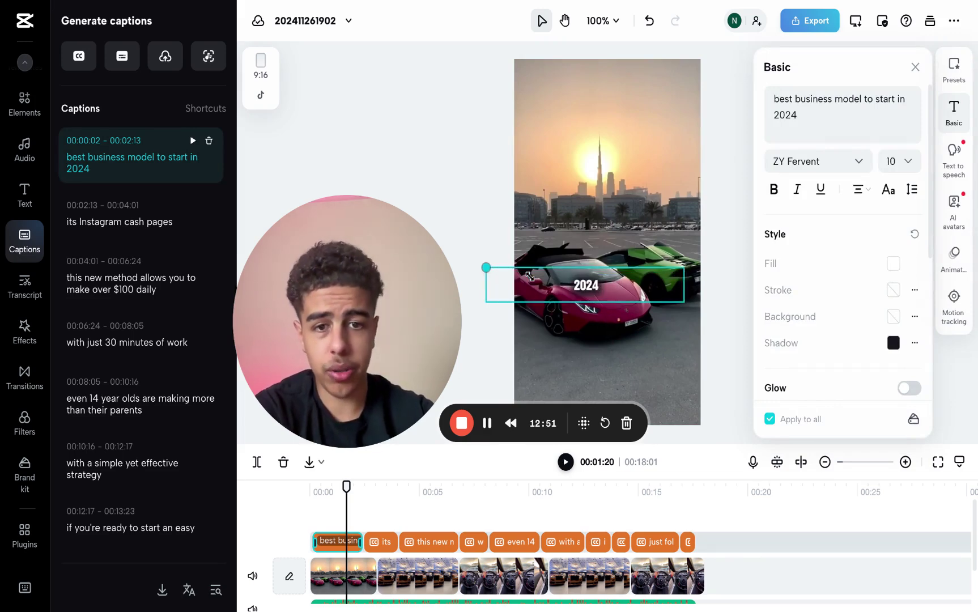
{"action": "left_click_drag", "start_coordinate": [685, 267], "coordinate": [720, 274]}
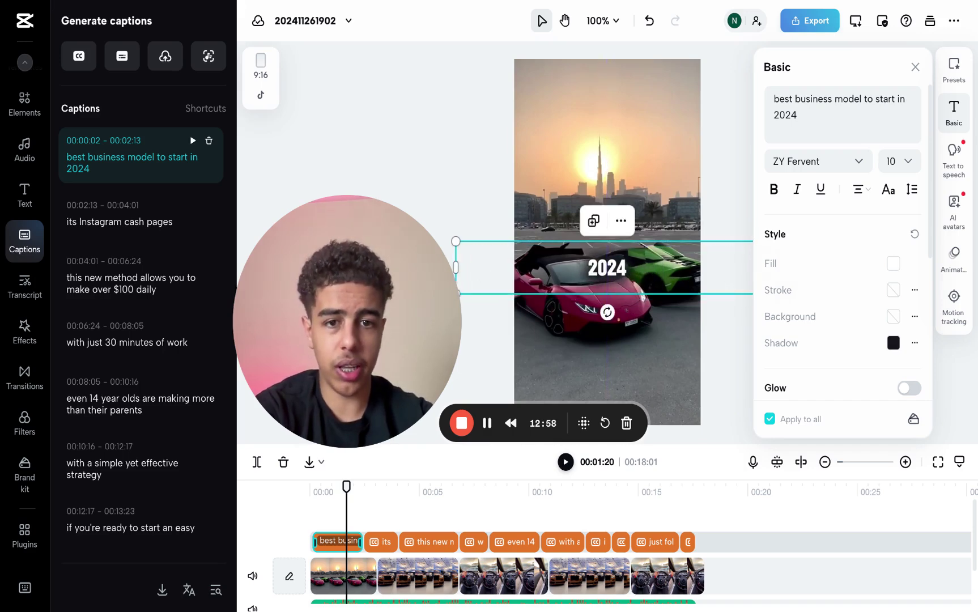
{"action": "left_click", "coordinate": [685, 325]}
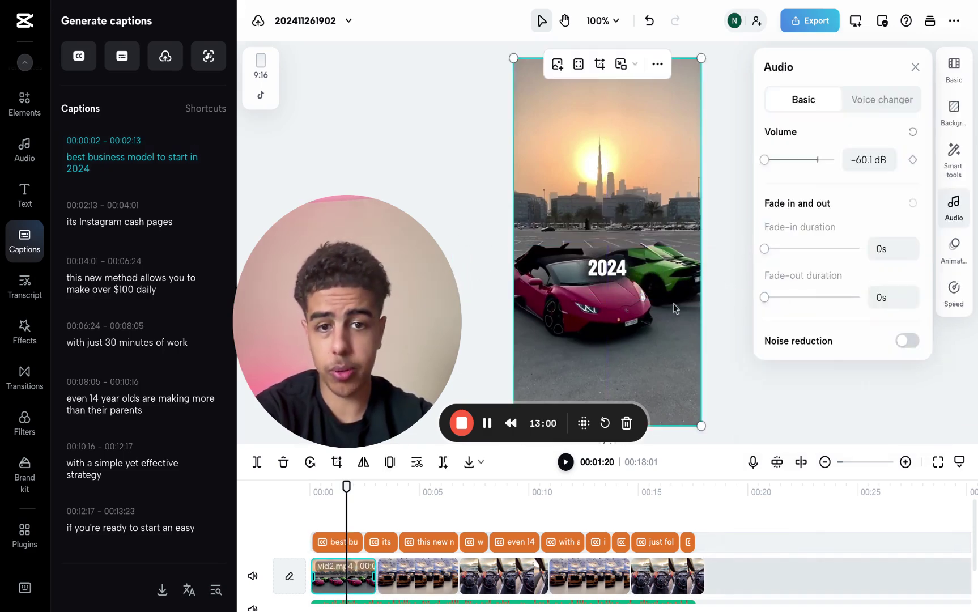
{"action": "left_click", "coordinate": [715, 361]}
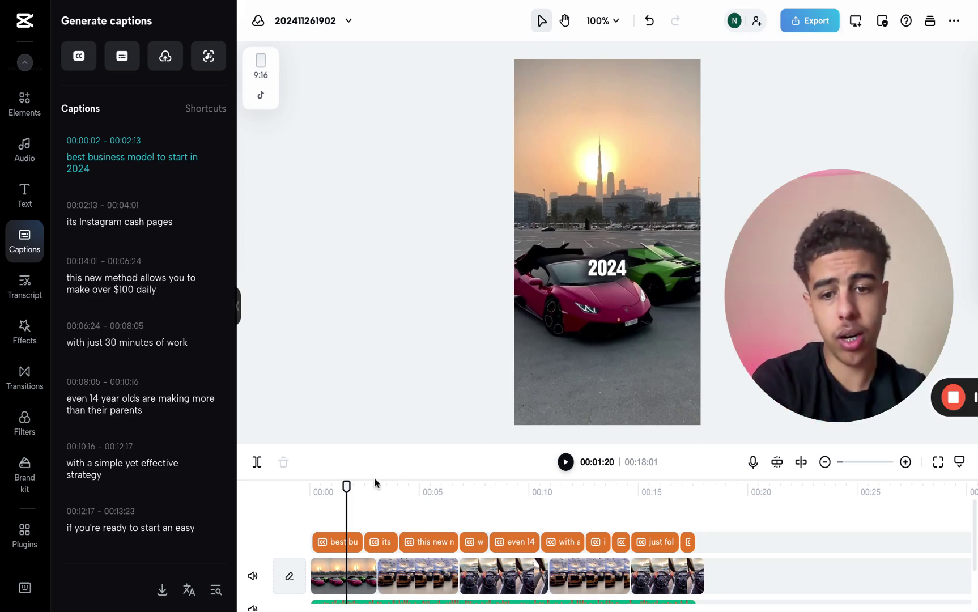
Play the captioned reel from the start to its end and return the playhead to the opening
{"action": "key", "text": "Home"}
{"action": "key", "text": "space"}
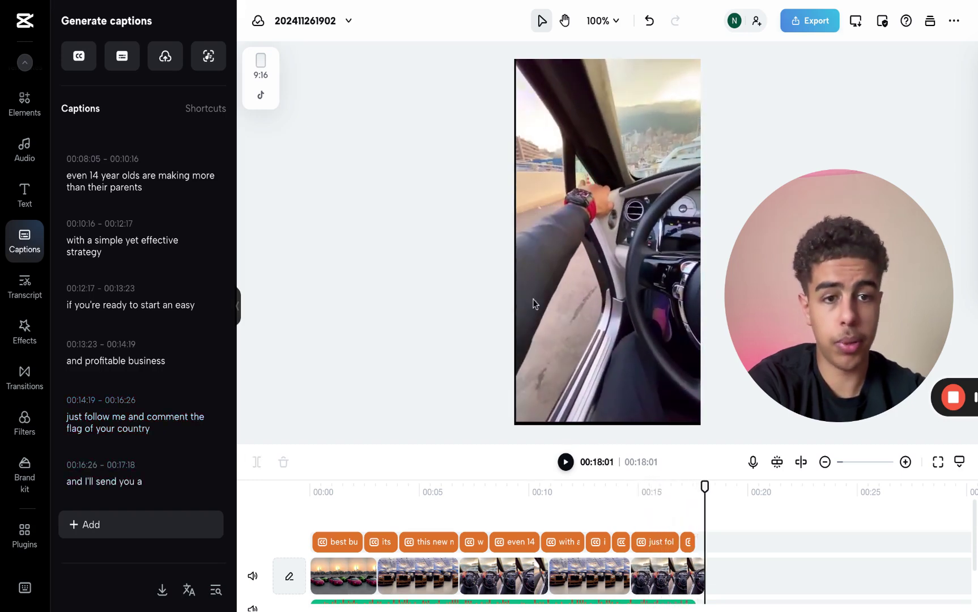
{"action": "left_click", "coordinate": [322, 490]}
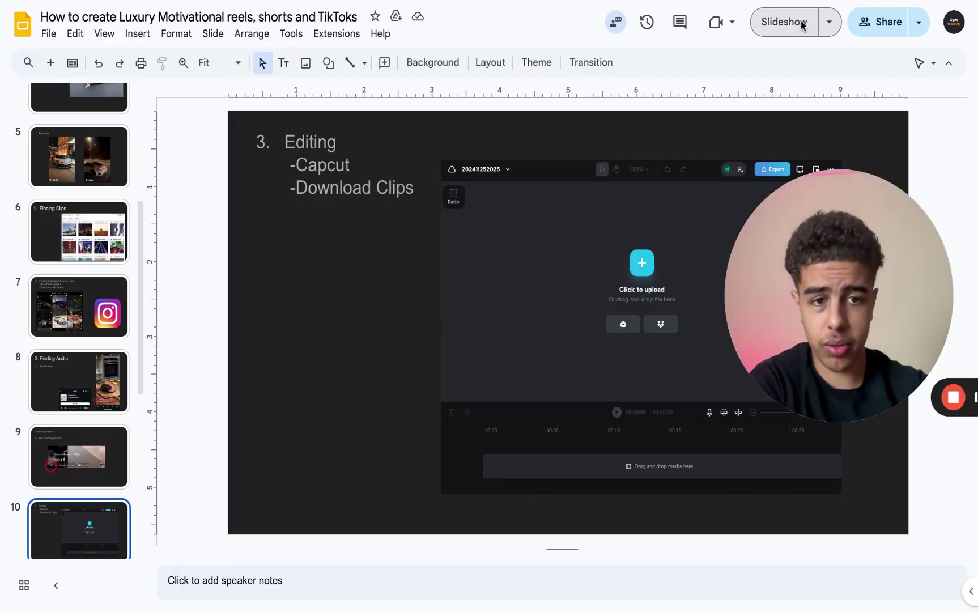
Present the Google Slides deck from the Editing slide through to the Bonus slide and leave the slideshow
{"action": "left_click", "coordinate": [785, 22]}
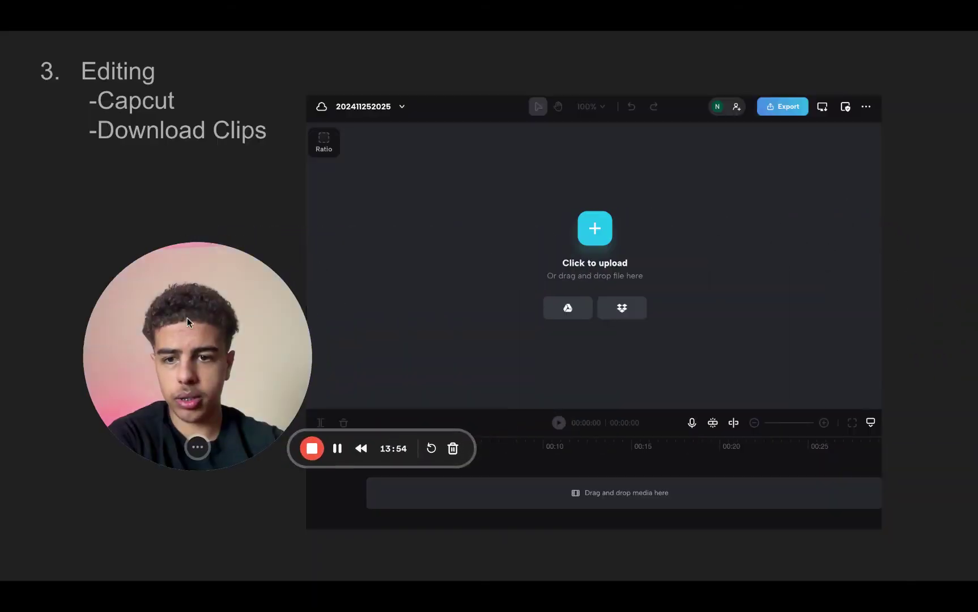
{"action": "left_click", "coordinate": [450, 259]}
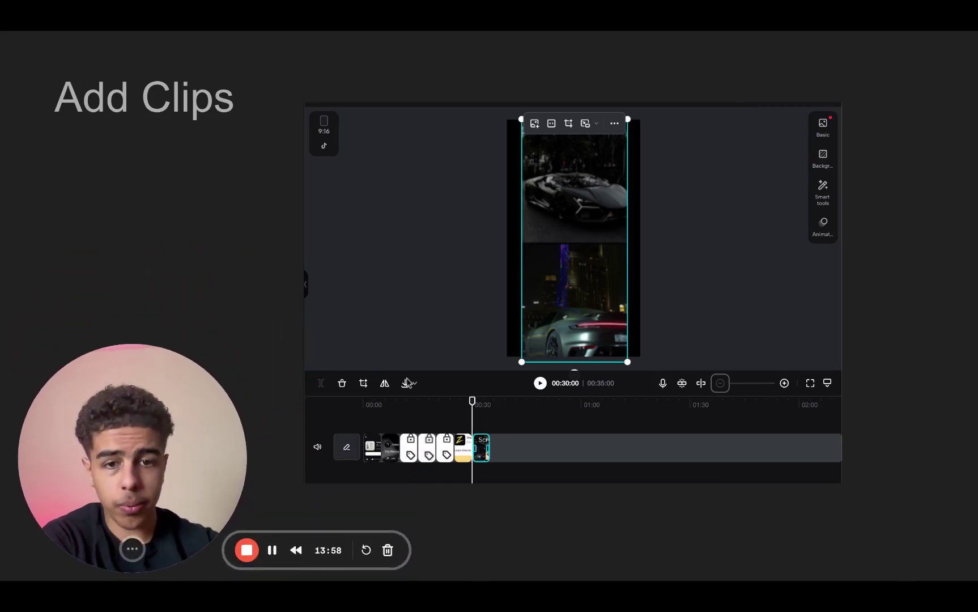
{"action": "left_click", "coordinate": [689, 364]}
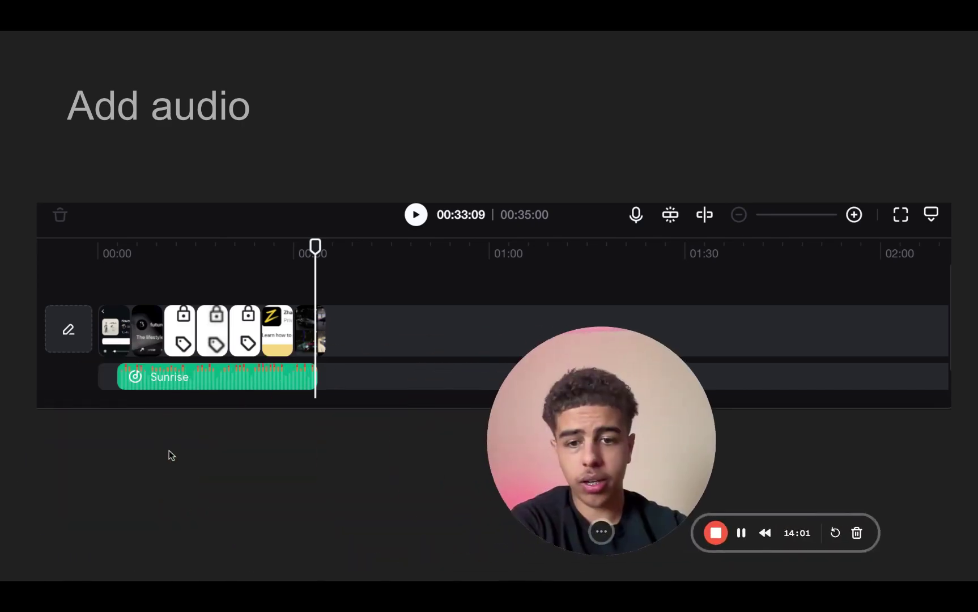
{"action": "left_click", "coordinate": [284, 425]}
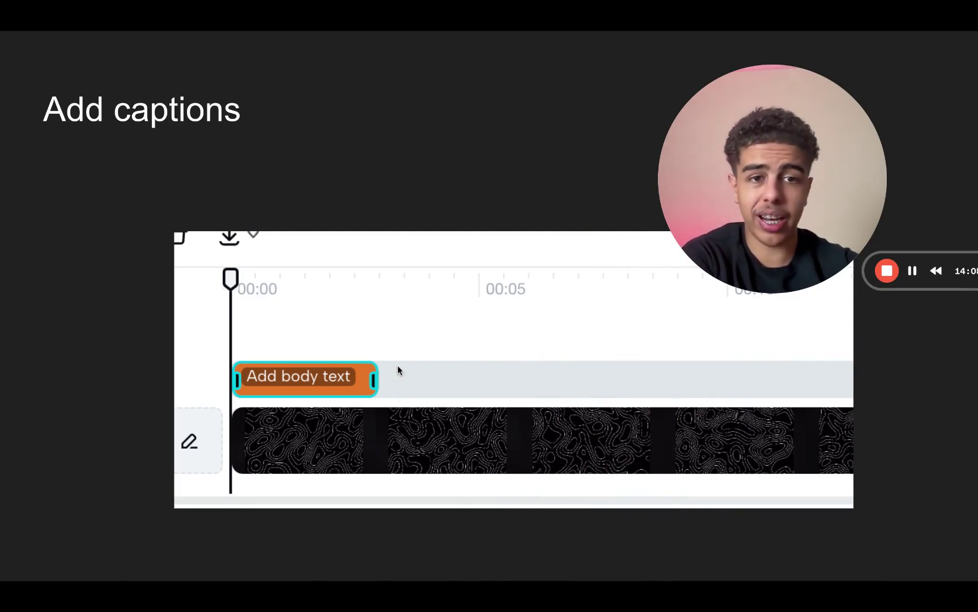
{"action": "left_click", "coordinate": [397, 366]}
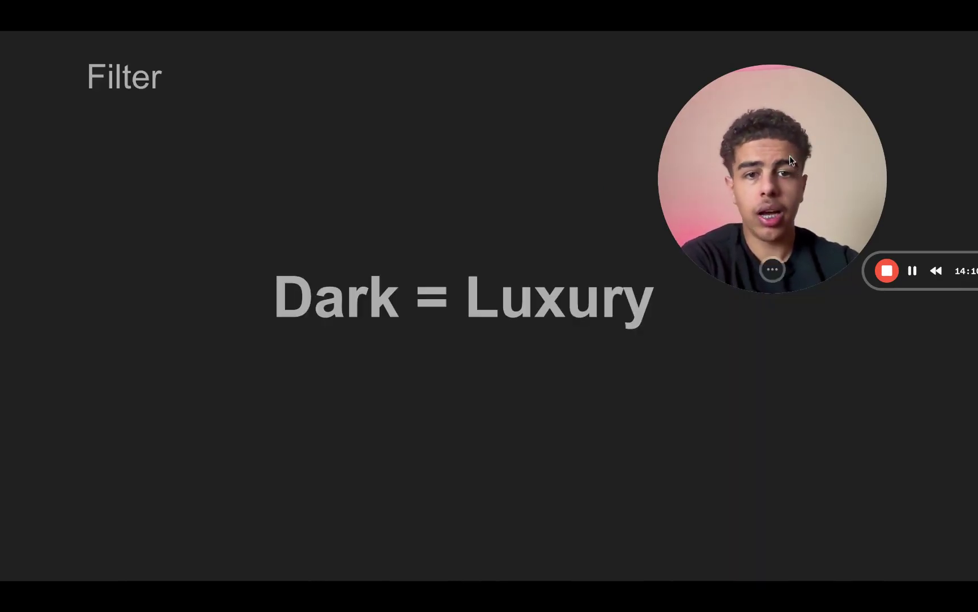
{"action": "left_click", "coordinate": [540, 215]}
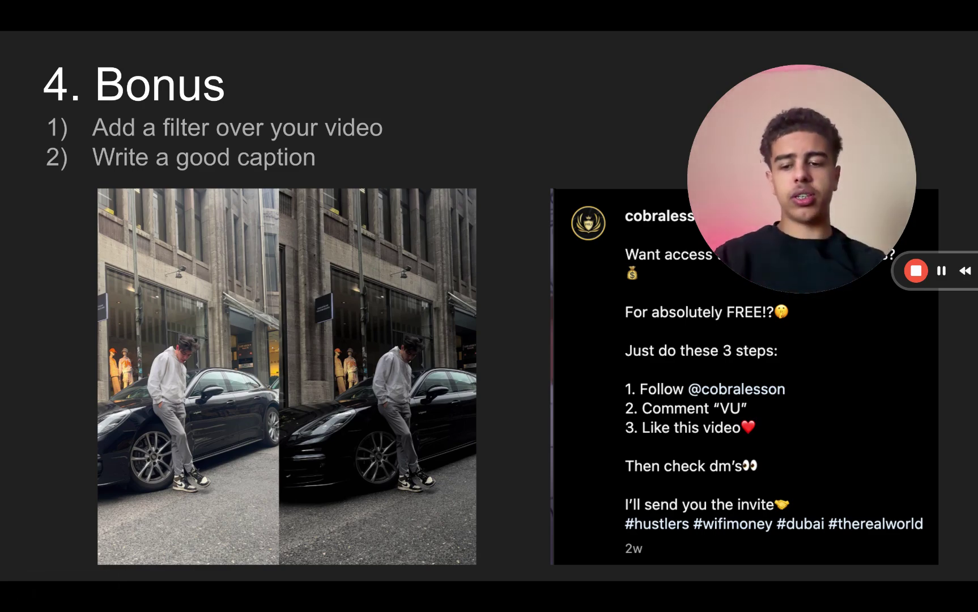
{"action": "key", "text": "Escape"}
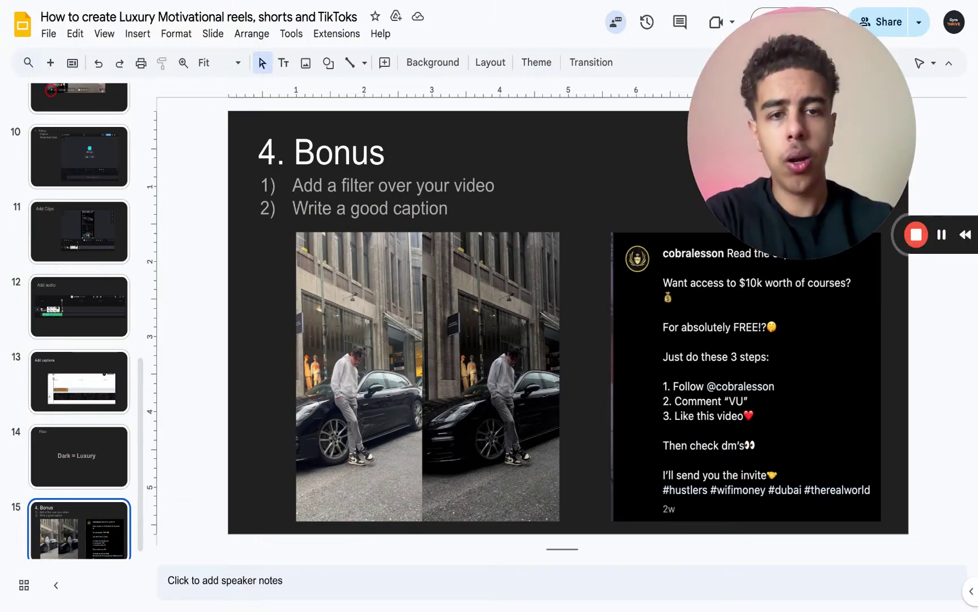
Switch back to CapCut and browse the uploaded media for the black.webp image
{"action": "key", "text": "ctrl+Tab"}
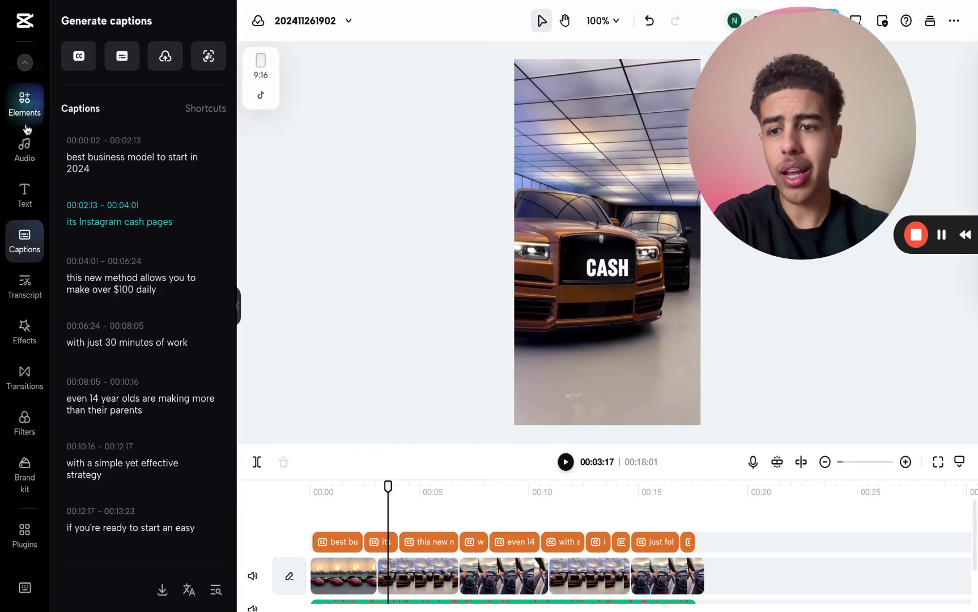
{"action": "scroll", "coordinate": [25, 139], "scroll_direction": "up", "scroll_amount": 2}
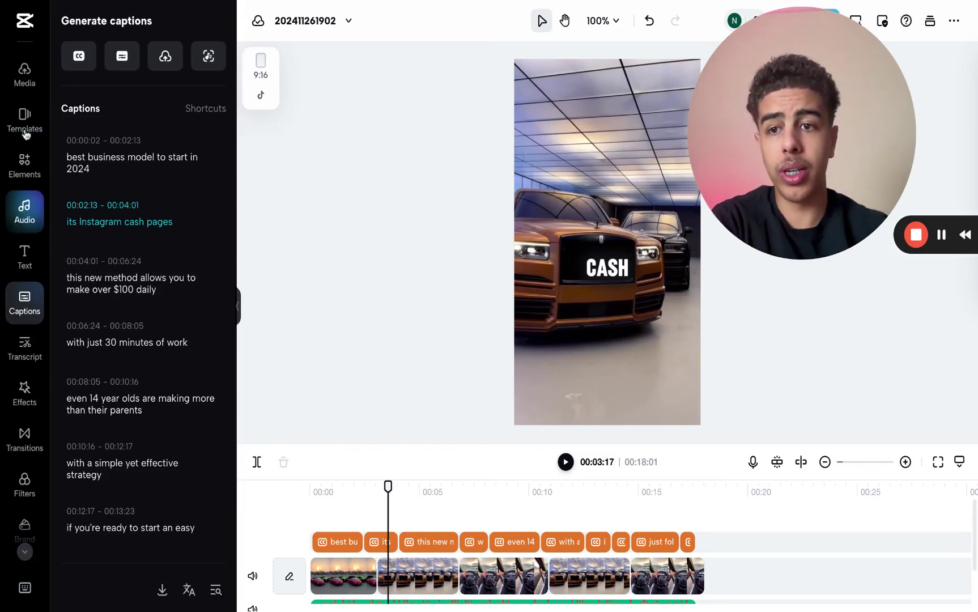
{"action": "left_click", "coordinate": [32, 76]}
{"action": "scroll", "coordinate": [133, 242], "scroll_direction": "up", "scroll_amount": 1}
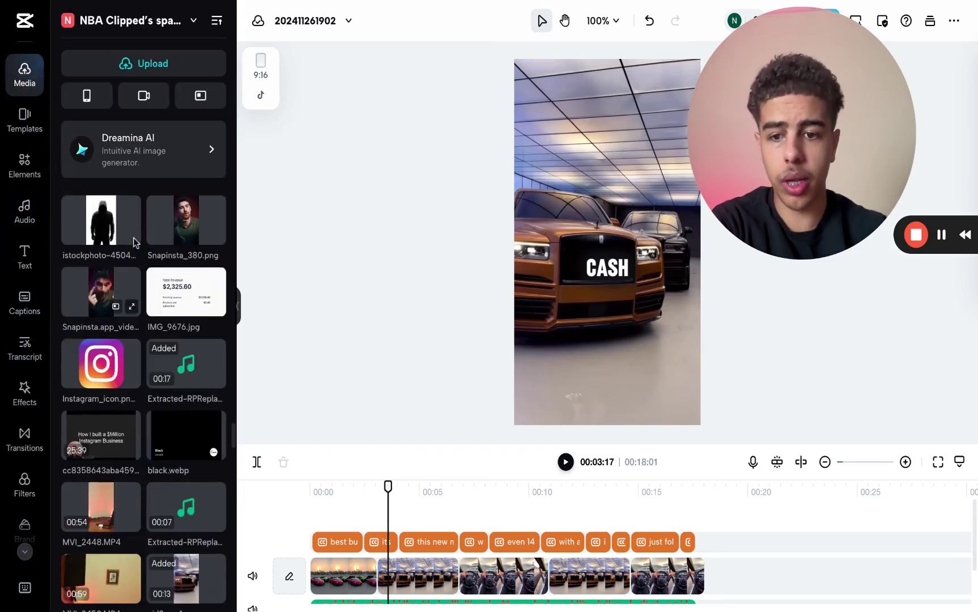
{"action": "scroll", "coordinate": [133, 242], "scroll_direction": "down", "scroll_amount": 10}
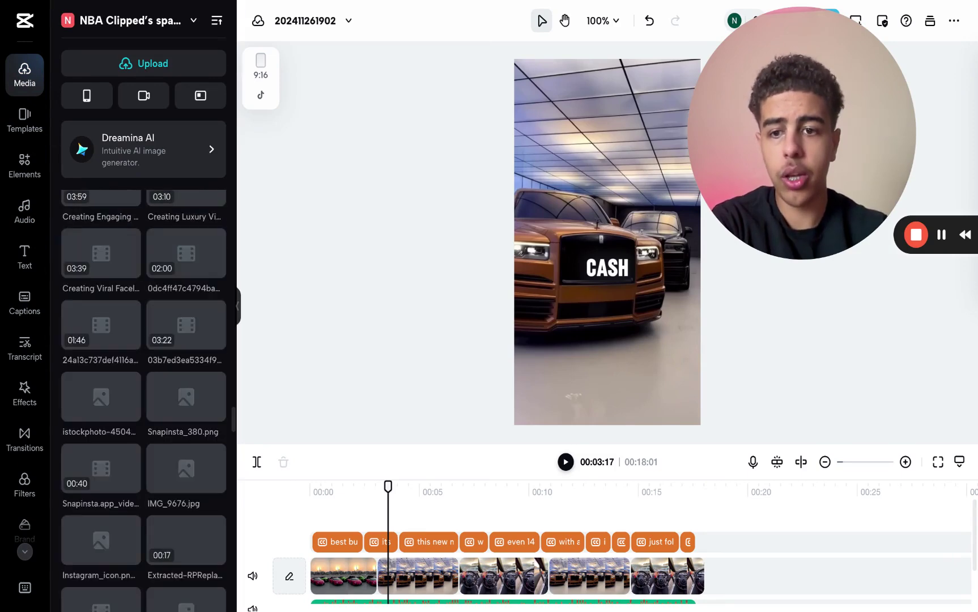
{"action": "scroll", "coordinate": [135, 242], "scroll_direction": "down", "scroll_amount": 3}
{"action": "scroll", "coordinate": [143, 397], "scroll_direction": "down", "scroll_amount": 3}
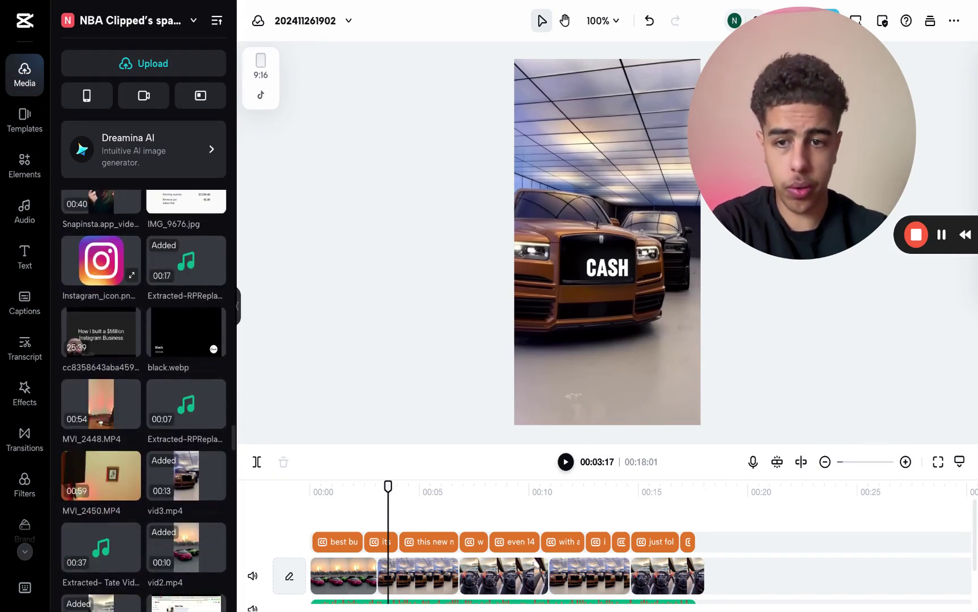
Switch to the Google search for "black color", show the image results and open the Canva black image
{"action": "left_click_drag", "start_coordinate": [824, 132], "coordinate": [843, 212]}
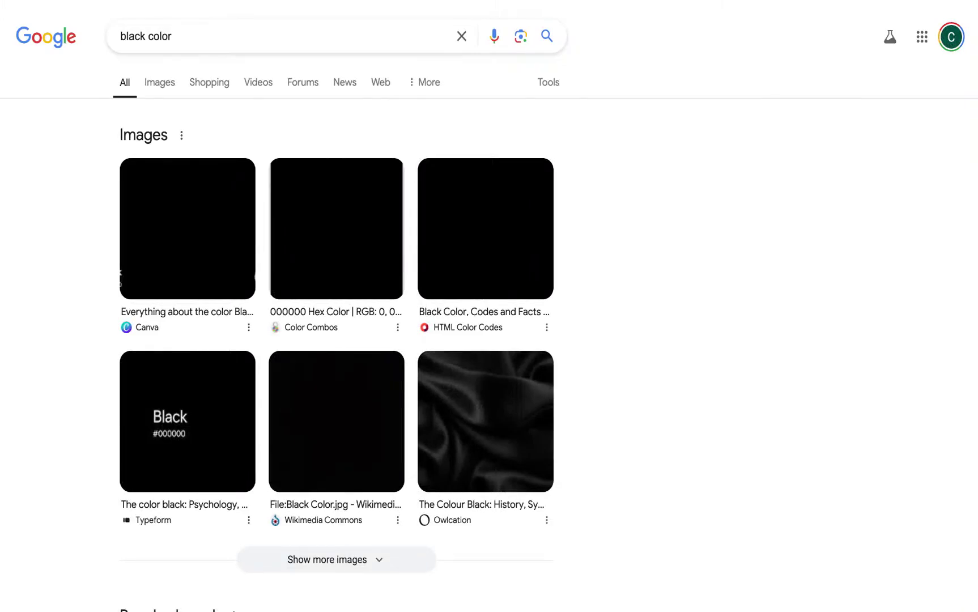
{"action": "left_click", "coordinate": [160, 84]}
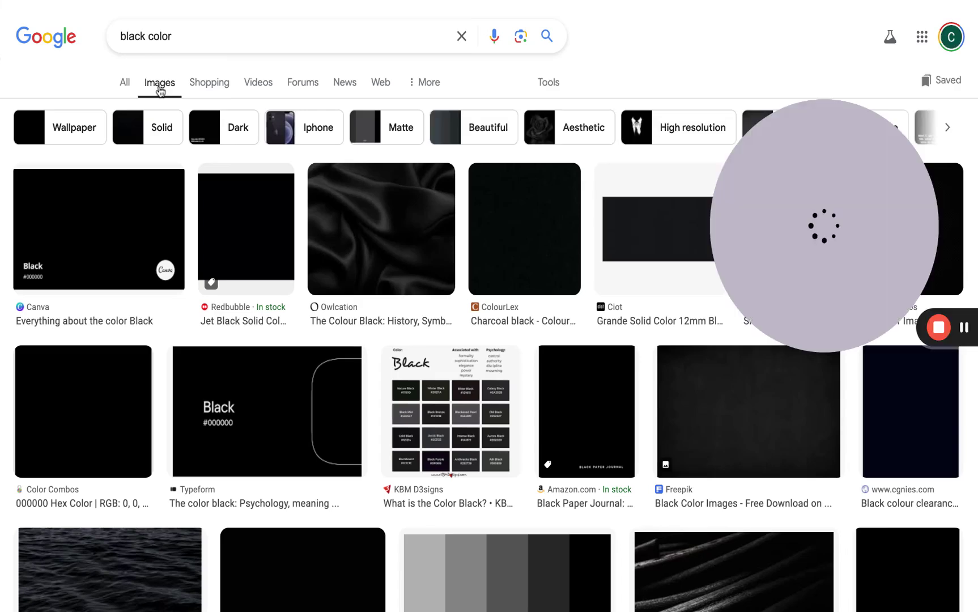
{"action": "left_click", "coordinate": [84, 264]}
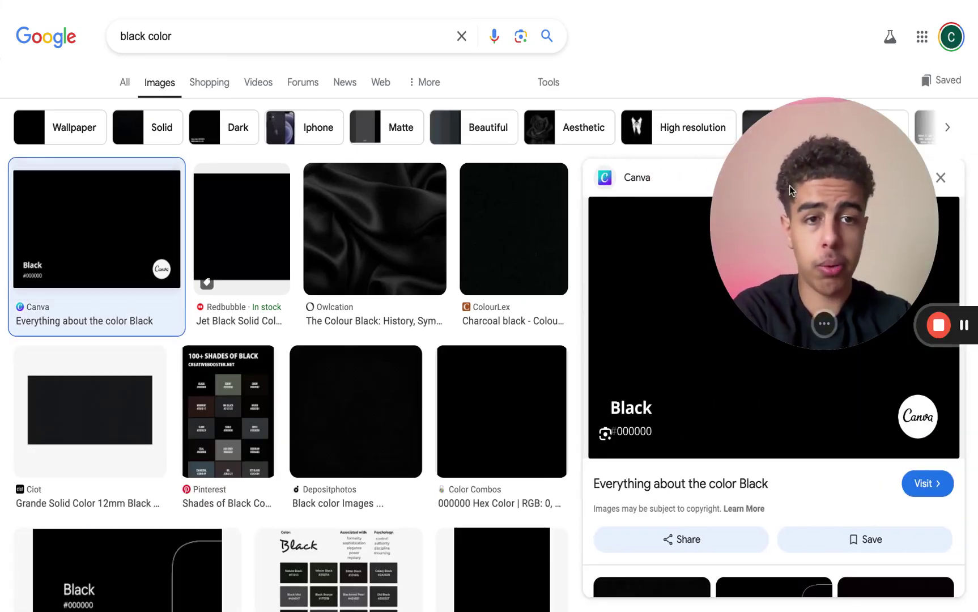
{"action": "left_click_drag", "start_coordinate": [790, 186], "coordinate": [501, 93]}
Switch back to CapCut and add black.webp as an overlay above the captions at the start of the timeline
{"action": "left_click_drag", "start_coordinate": [559, 143], "coordinate": [260, 459]}
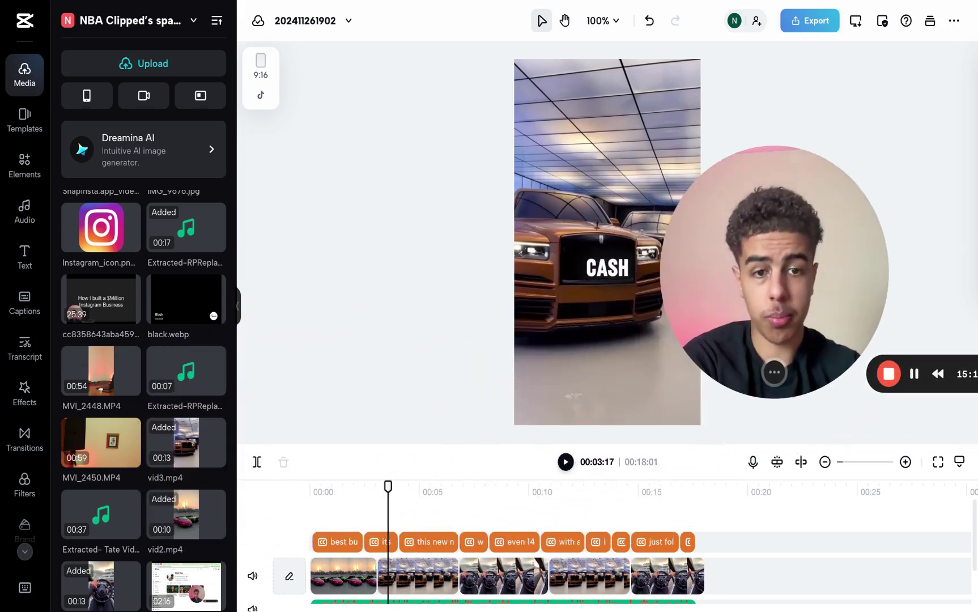
{"action": "left_click", "coordinate": [335, 489]}
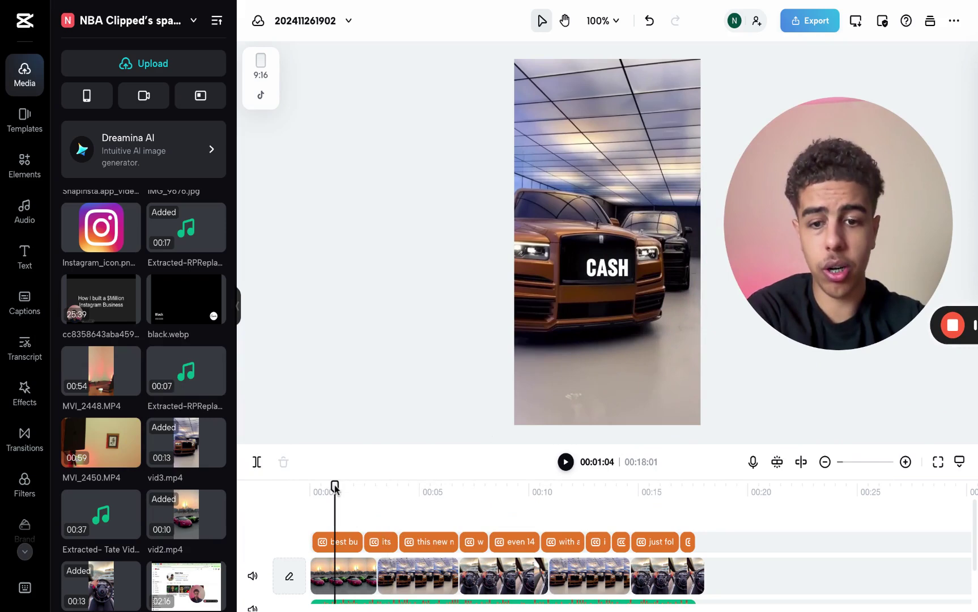
{"action": "left_click_drag", "start_coordinate": [164, 295], "coordinate": [333, 498]}
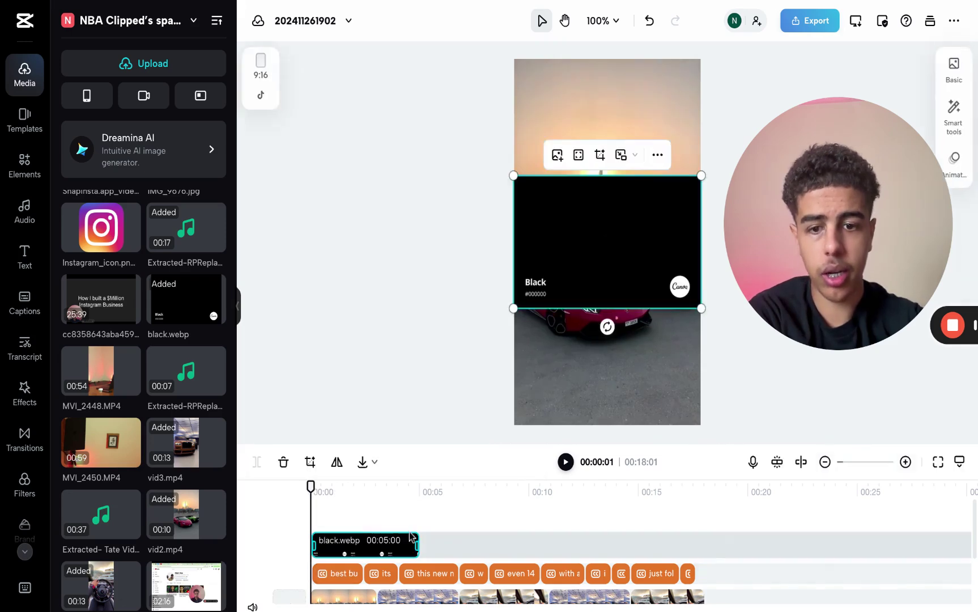
Enlarge the black.webp overlay to about 279% so it covers the whole frame, and extend its clip to 00:17:27
{"action": "left_click_drag", "start_coordinate": [701, 309], "coordinate": [868, 426]}
{"action": "left_click_drag", "start_coordinate": [513, 175], "coordinate": [347, 58]}
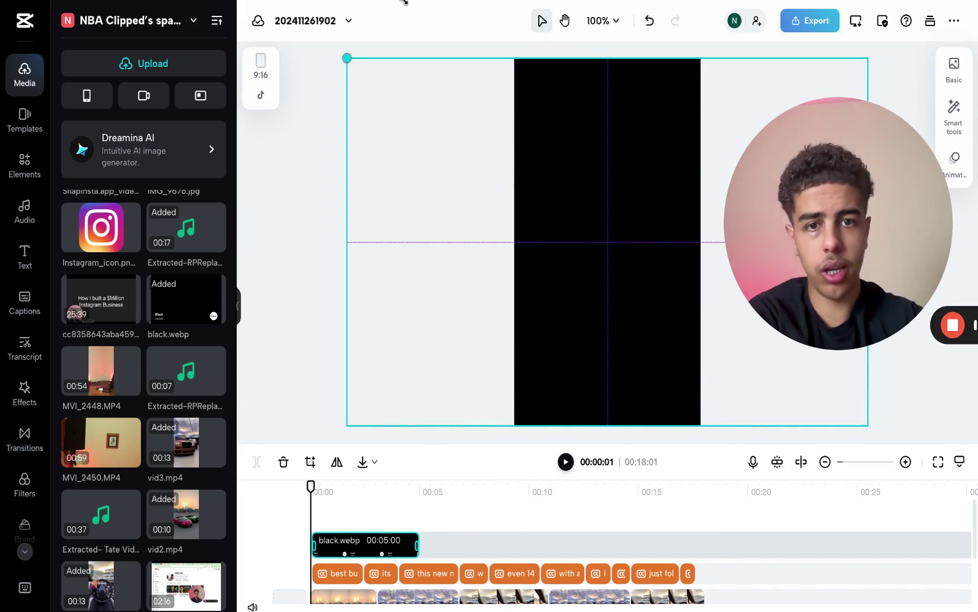
{"action": "left_click_drag", "start_coordinate": [417, 546], "coordinate": [700, 545]}
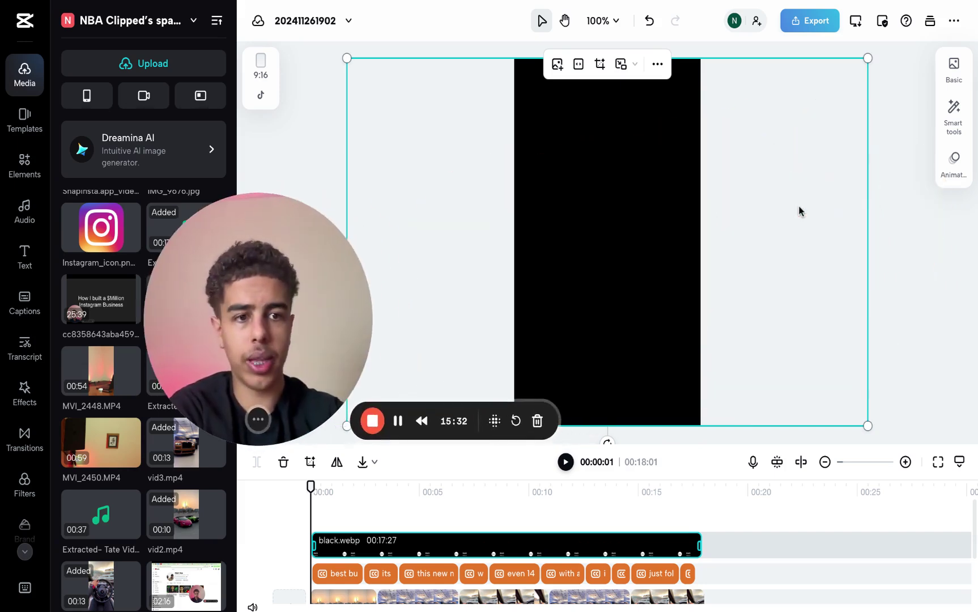
Lower the black overlay's opacity to 45% with the Normal blend mode kept, and close the settings
{"action": "left_click", "coordinate": [954, 67]}
{"action": "scroll", "coordinate": [831, 295], "scroll_direction": "down", "scroll_amount": 2}
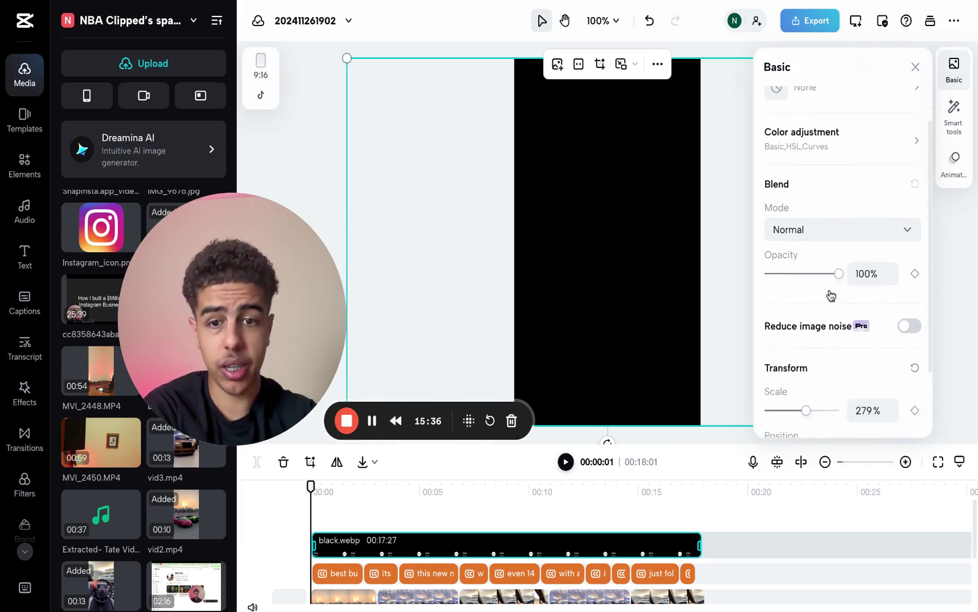
{"action": "scroll", "coordinate": [843, 273], "scroll_direction": "down", "scroll_amount": 9}
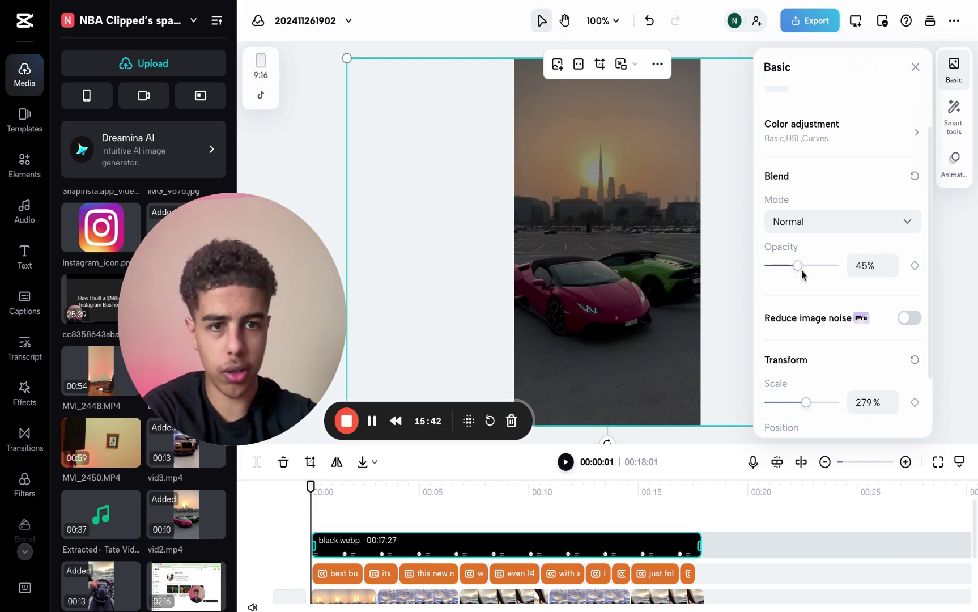
{"action": "left_click", "coordinate": [915, 68]}
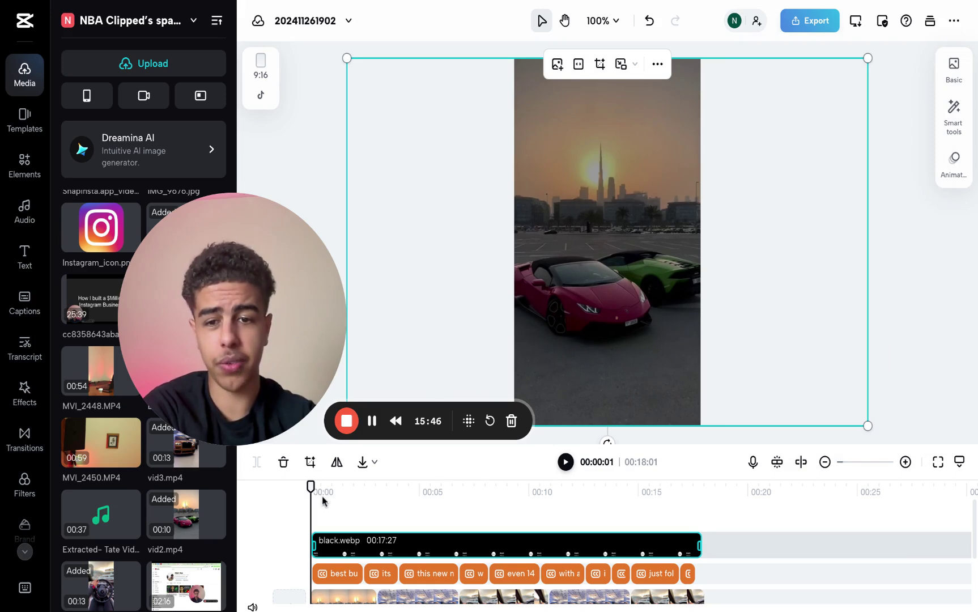
Move the black.webp overlay track beneath the captions so the caption text sits on top of it
{"action": "left_click_drag", "start_coordinate": [311, 486], "coordinate": [325, 486]}
{"action": "left_click_drag", "start_coordinate": [364, 539], "coordinate": [364, 584]}
{"action": "scroll", "coordinate": [437, 520], "scroll_direction": "down", "scroll_amount": 1}
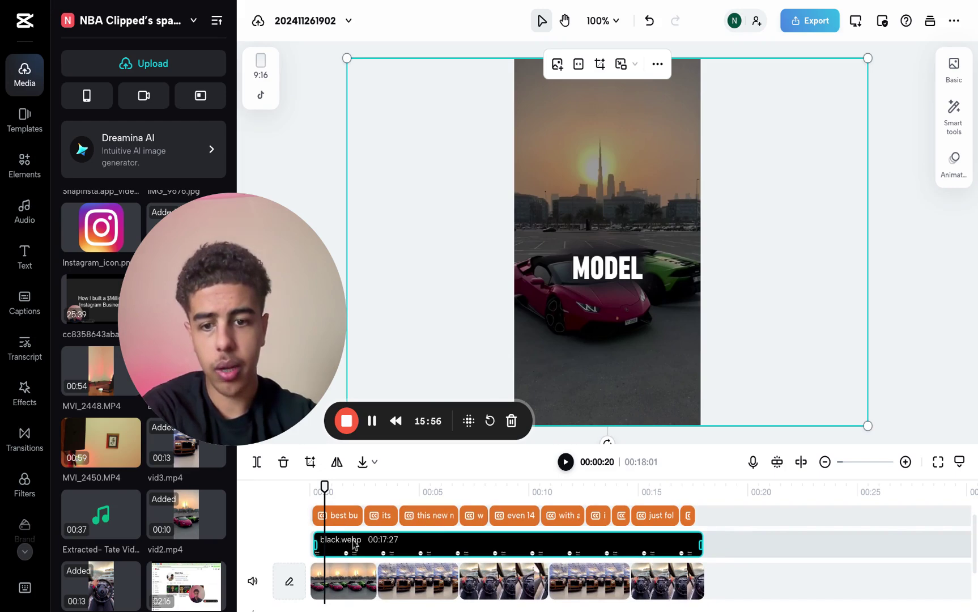
Play the darkened reel through to its end, return to the start of the timeline and deselect the overlay
{"action": "key", "text": "Home"}
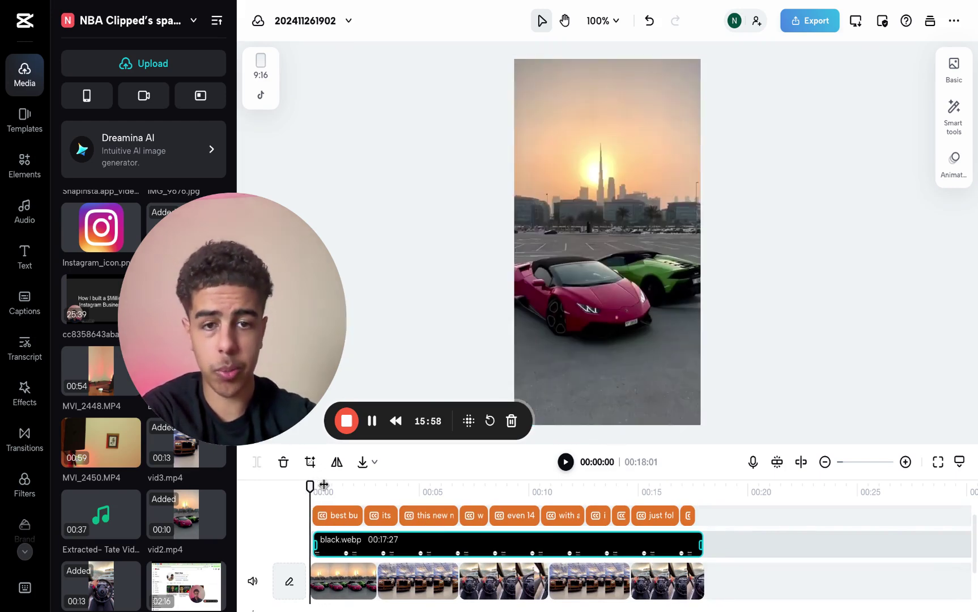
{"action": "left_click_drag", "start_coordinate": [312, 486], "coordinate": [326, 487]}
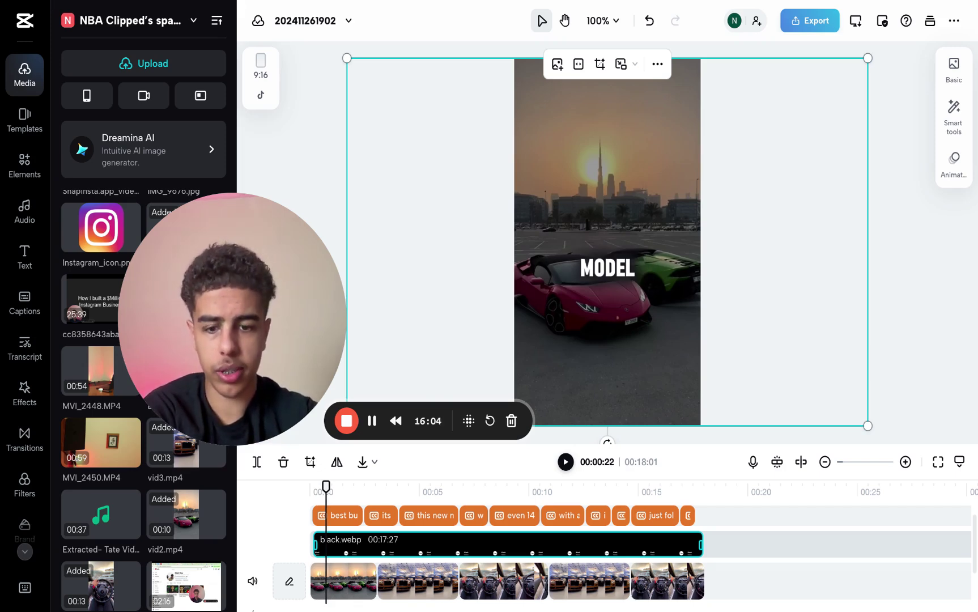
{"action": "key", "text": "space"}
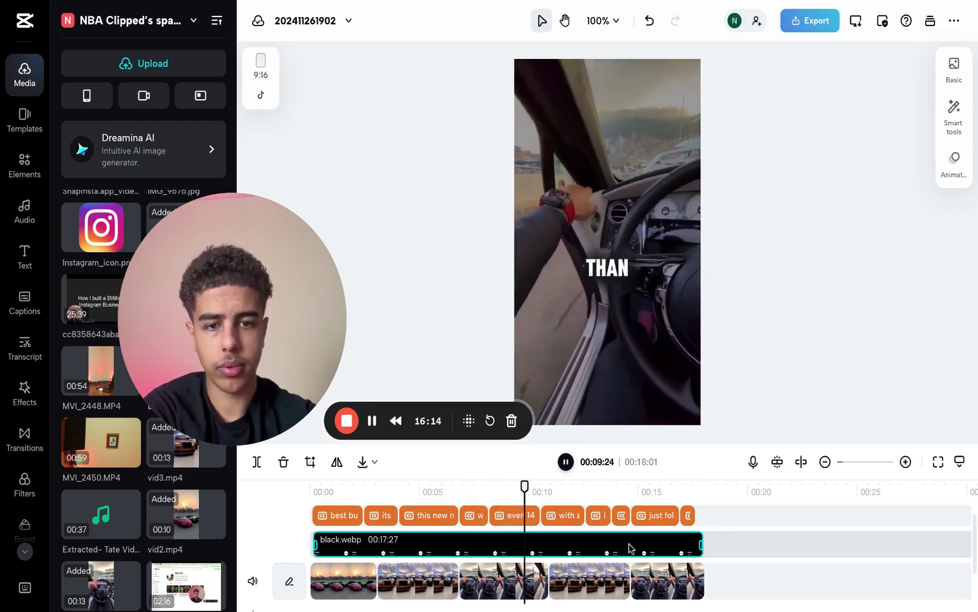
{"action": "scroll", "coordinate": [618, 544], "scroll_direction": "down", "scroll_amount": 1}
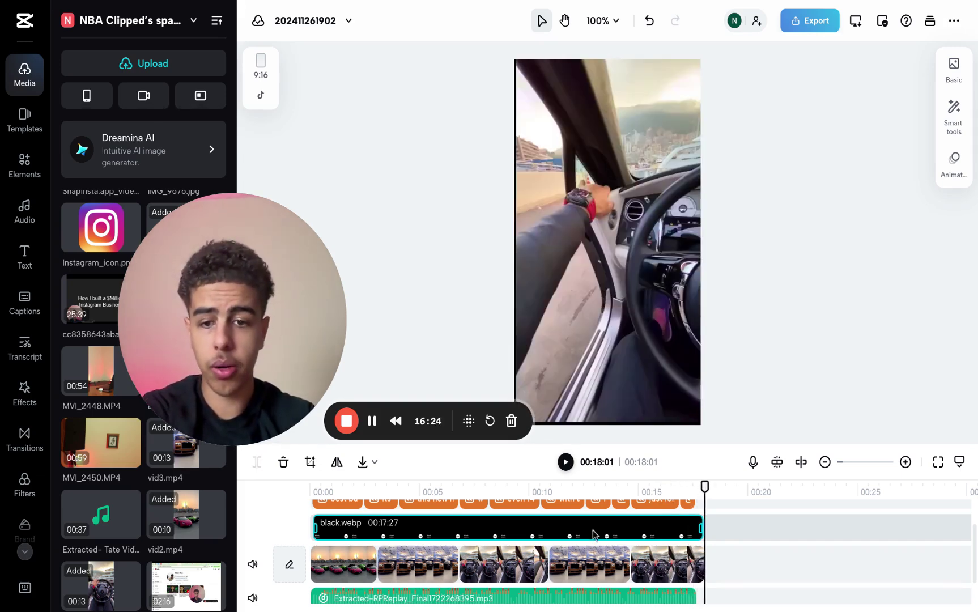
{"action": "left_click", "coordinate": [316, 490]}
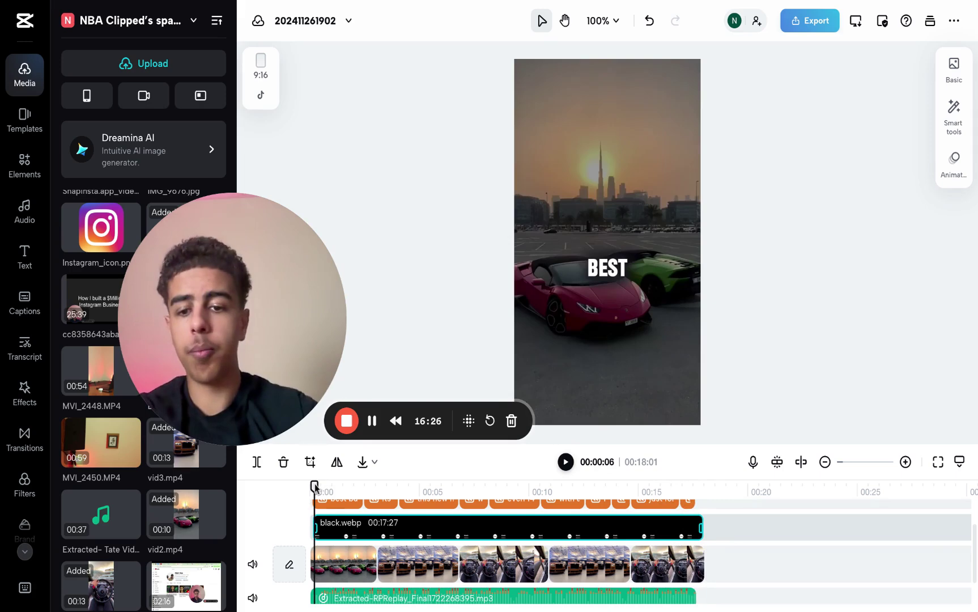
{"action": "left_click", "coordinate": [781, 187]}
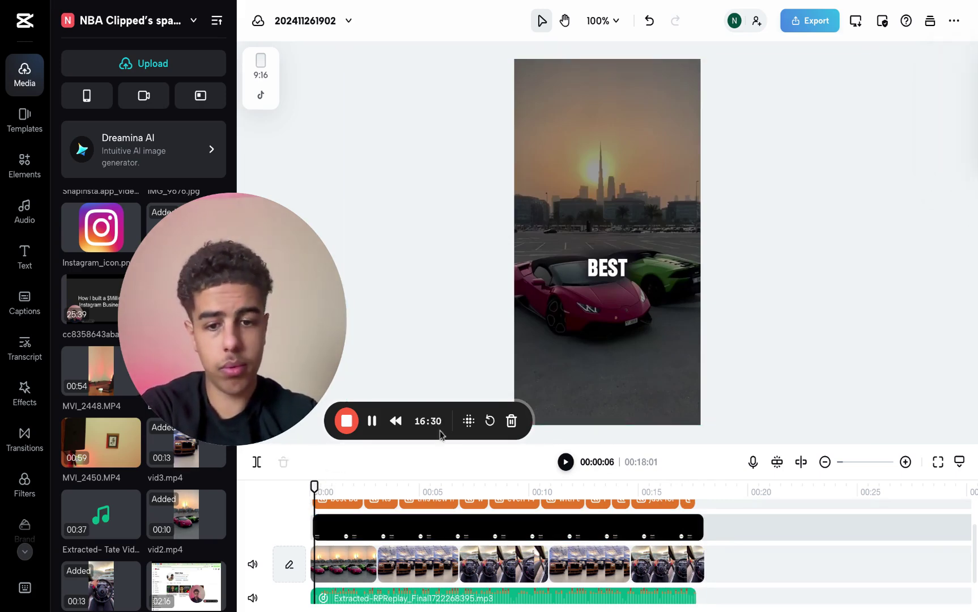
Switch to the Google Slides deck, present the Bonus slide full screen and leave the slideshow
{"action": "left_click", "coordinate": [617, 3]}
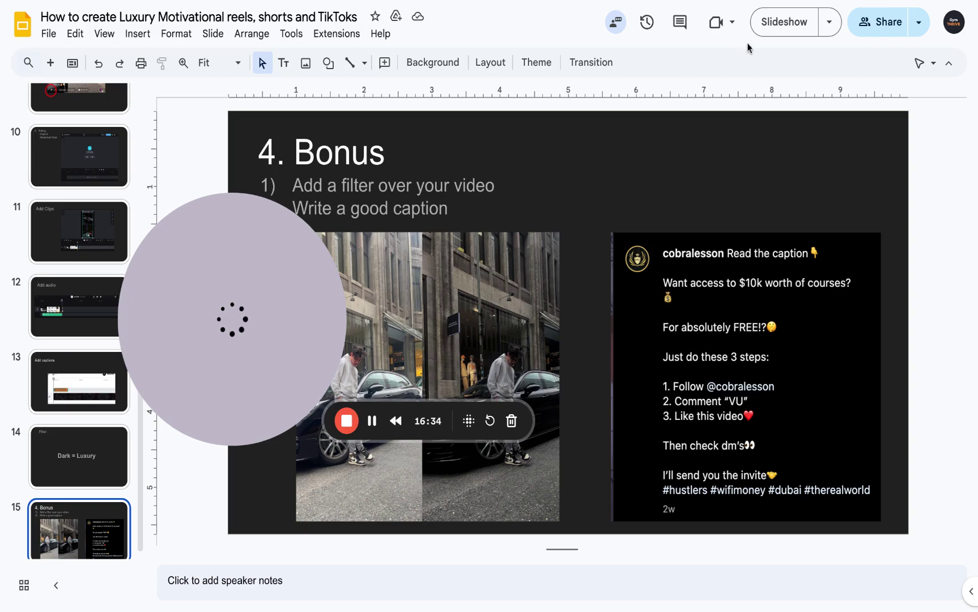
{"action": "left_click", "coordinate": [791, 29]}
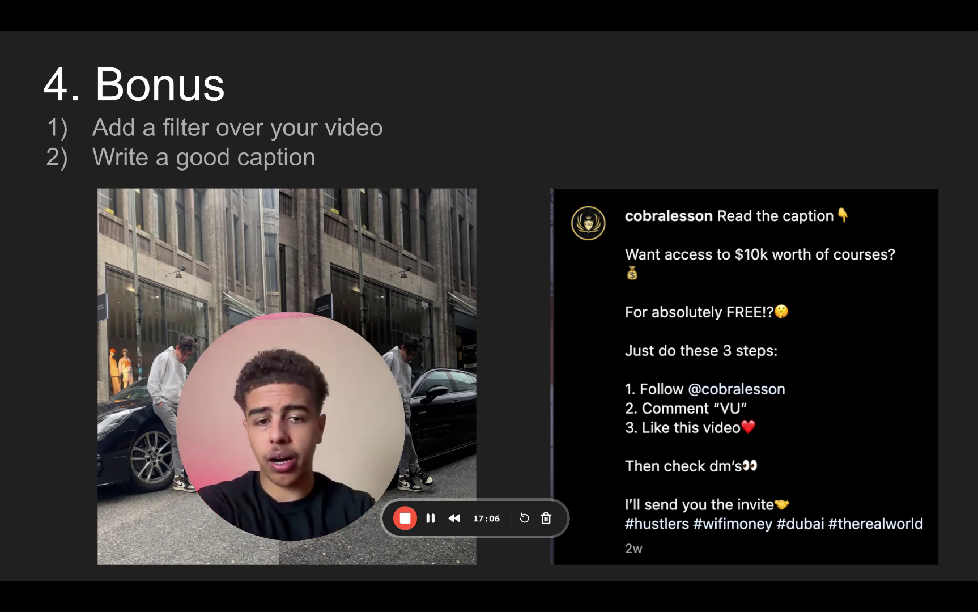
{"action": "key", "text": "Escape"}
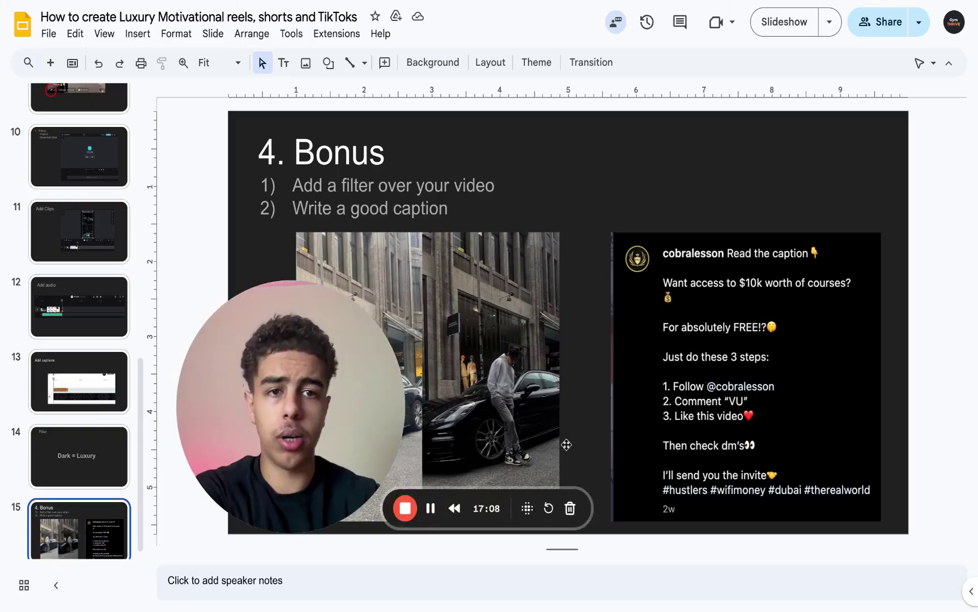
Switch to the Vine University (Free) page on Skool and highlight its member count and monthly price
{"action": "key", "text": "ctrl+Tab"}
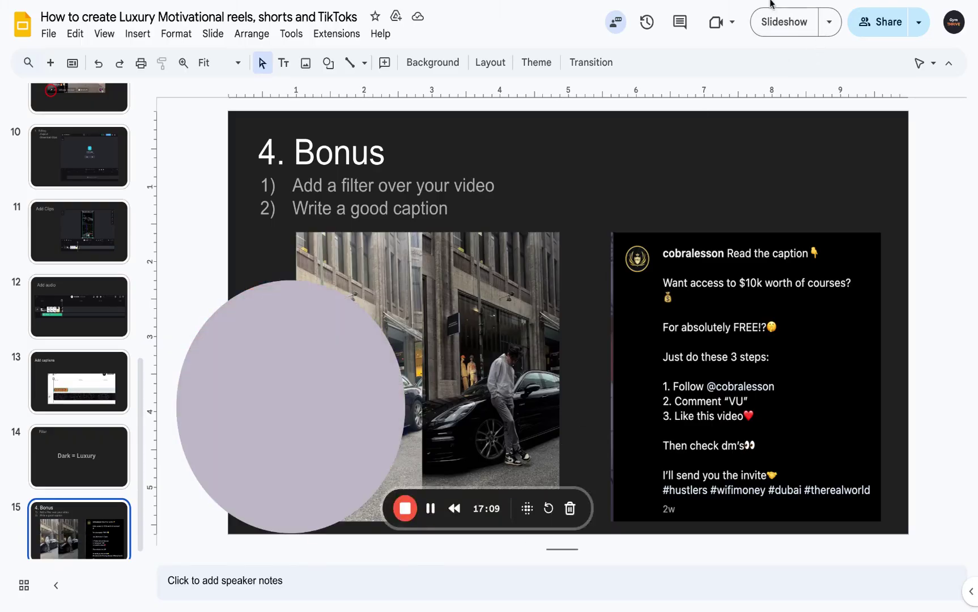
{"action": "left_click_drag", "start_coordinate": [368, 386], "coordinate": [730, 306]}
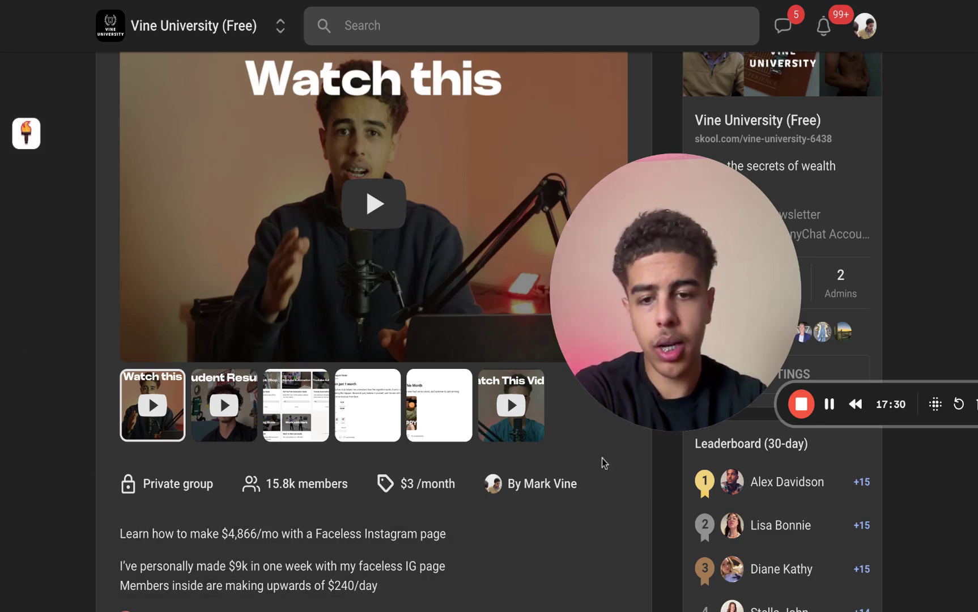
{"action": "left_click_drag", "start_coordinate": [265, 484], "coordinate": [481, 484]}
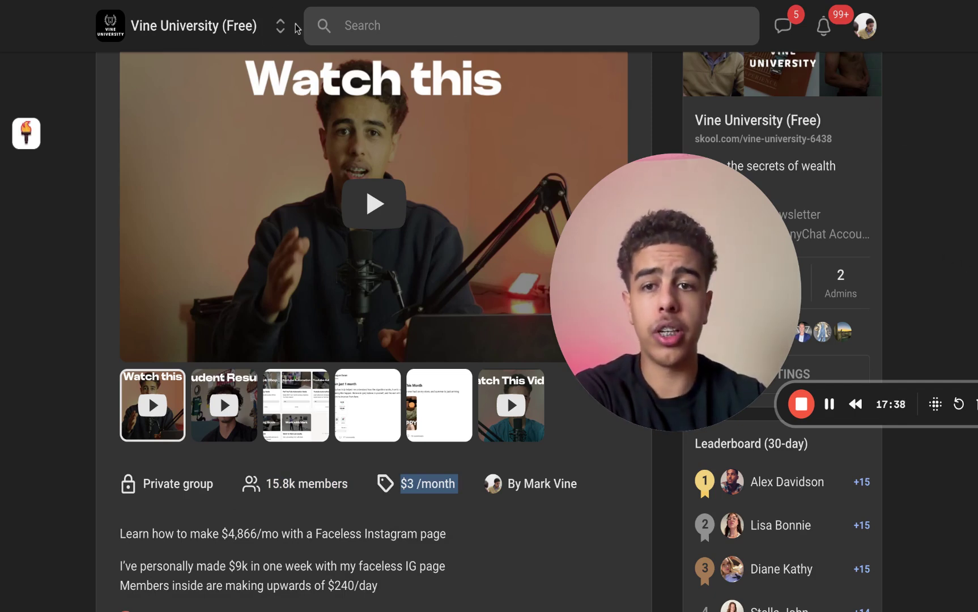
Switch to the Vine University community and open its Classroom
{"action": "left_click", "coordinate": [280, 29]}
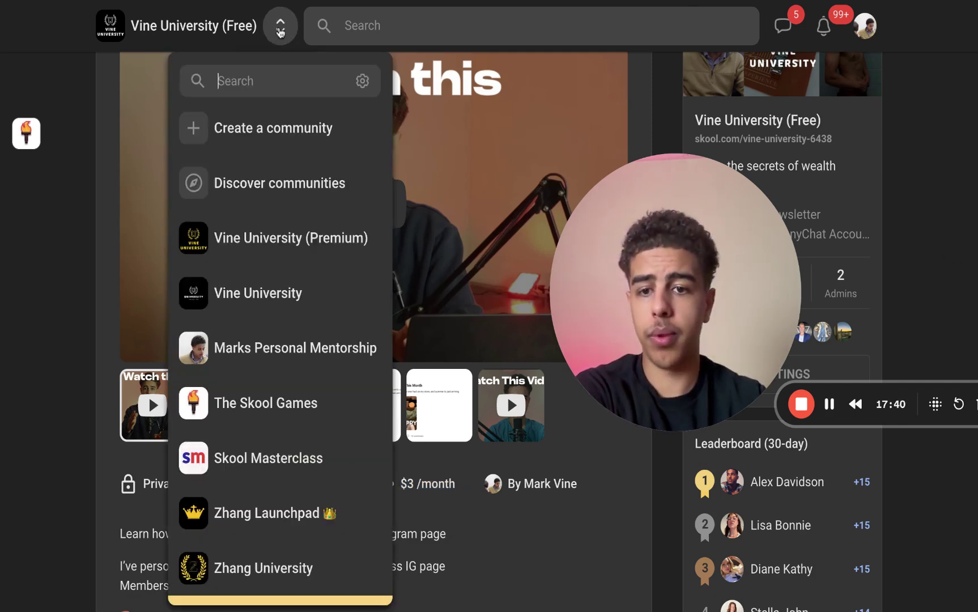
{"action": "left_click", "coordinate": [222, 301]}
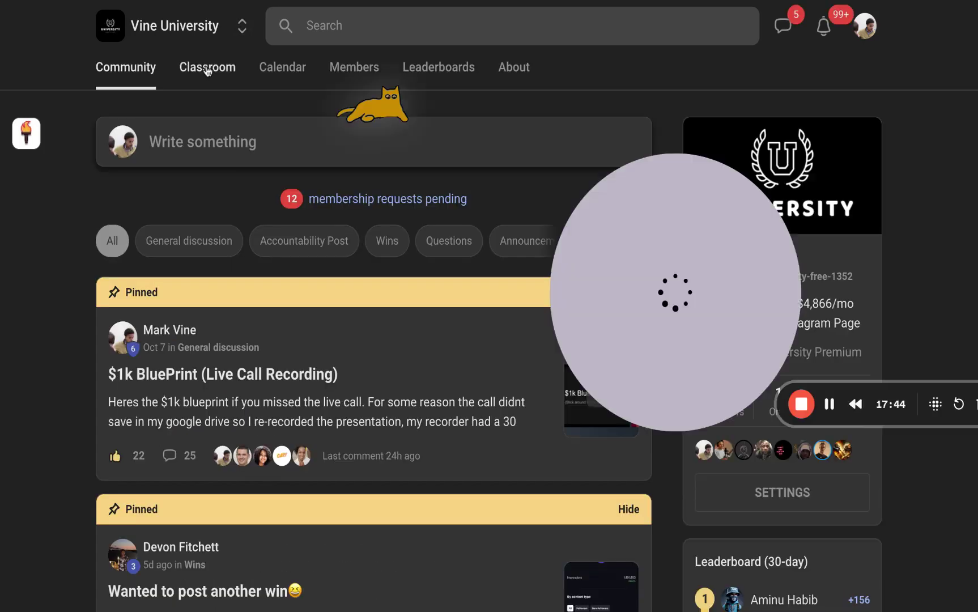
{"action": "left_click", "coordinate": [207, 70]}
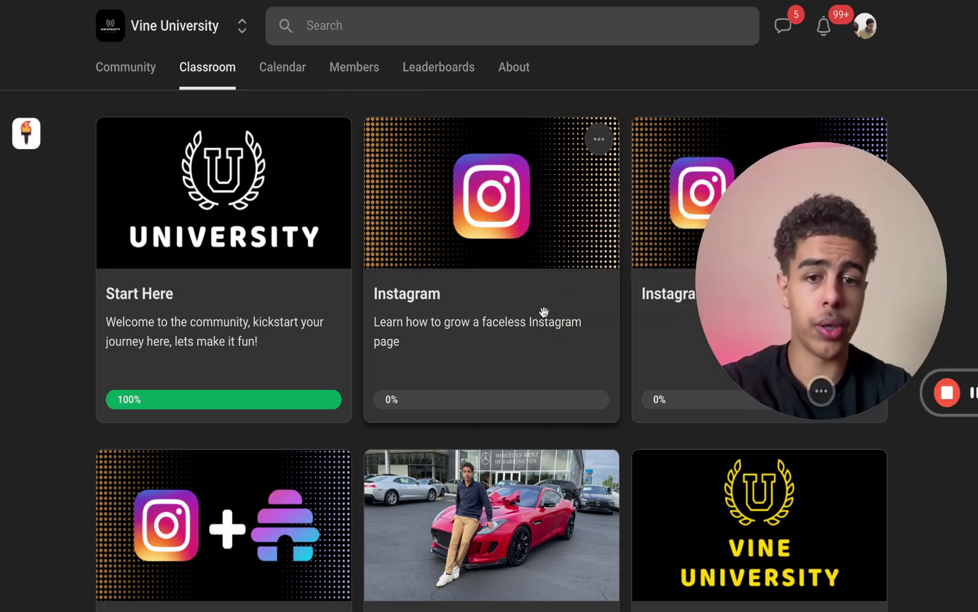
Open the Instagram course and look through its lessons from Watch this first to Setting up your Instagram
{"action": "left_click", "coordinate": [504, 312]}
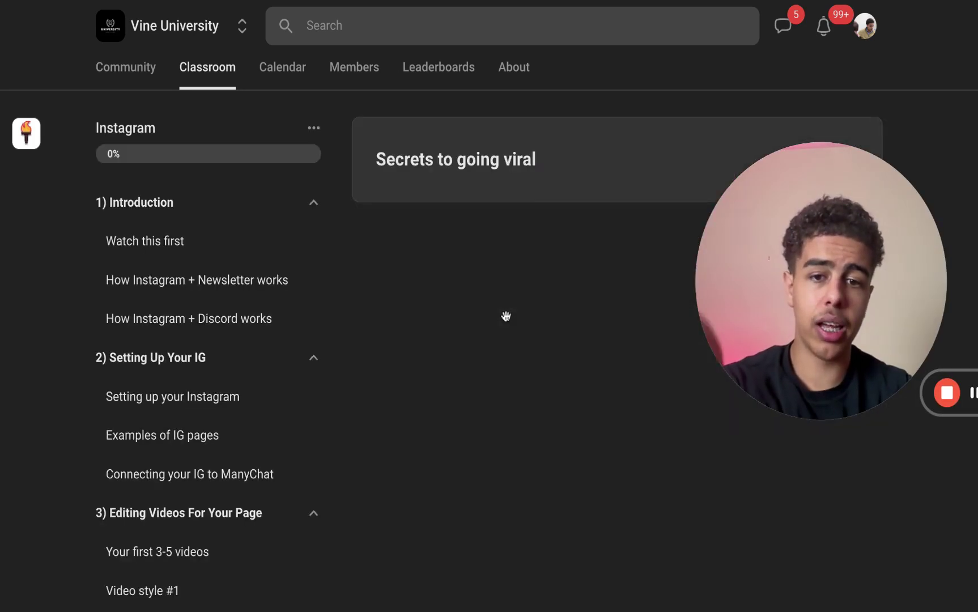
{"action": "left_click", "coordinate": [169, 245]}
{"action": "left_click", "coordinate": [169, 284]}
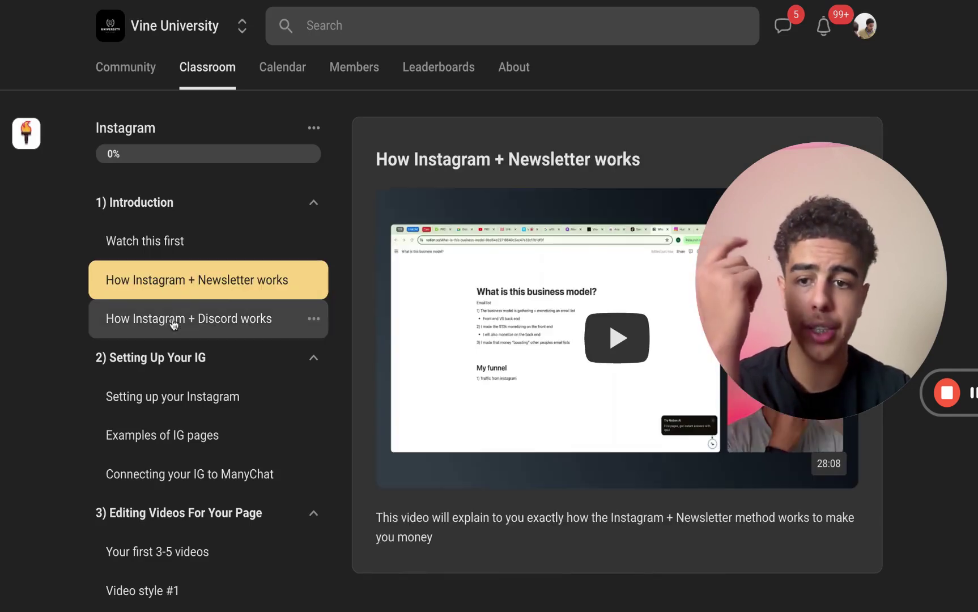
{"action": "left_click", "coordinate": [173, 323]}
{"action": "left_click", "coordinate": [164, 395]}
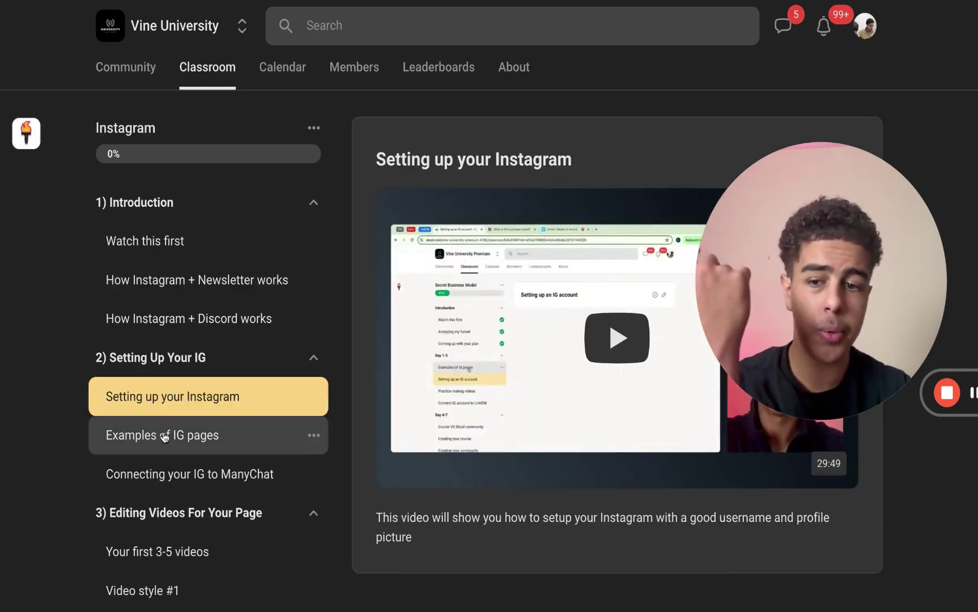
Return to the Classroom overview and look over the available course cards
{"action": "left_click", "coordinate": [206, 79]}
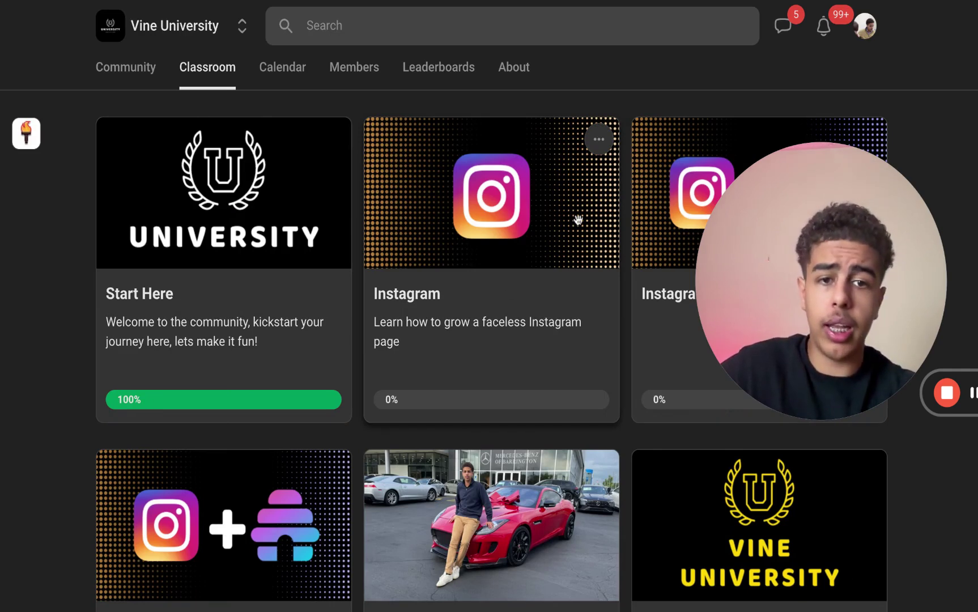
{"action": "scroll", "coordinate": [579, 221], "scroll_direction": "down", "scroll_amount": 2}
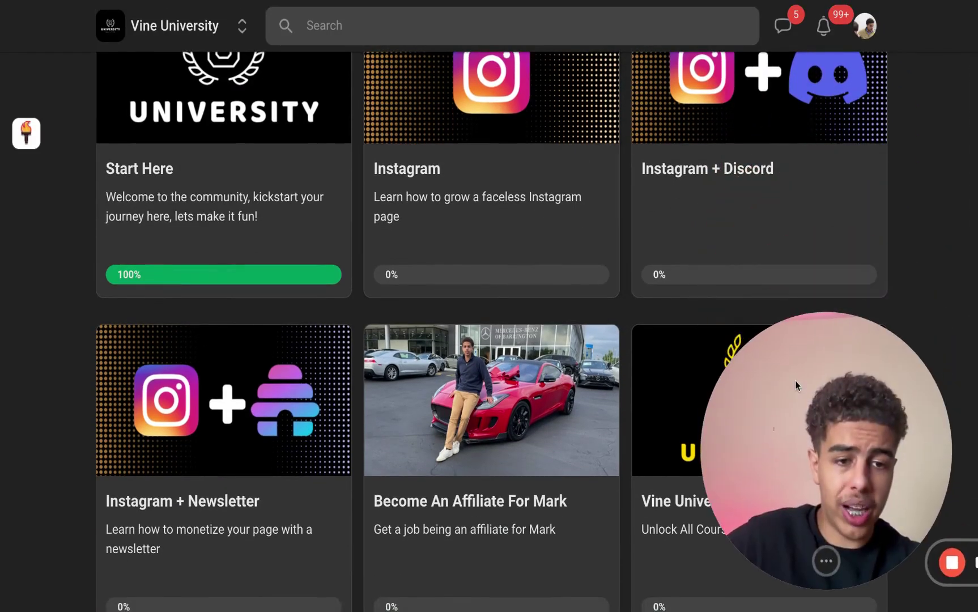
{"action": "scroll", "coordinate": [930, 164], "scroll_direction": "up", "scroll_amount": 1}
{"action": "scroll", "coordinate": [284, 411], "scroll_direction": "down", "scroll_amount": 2}
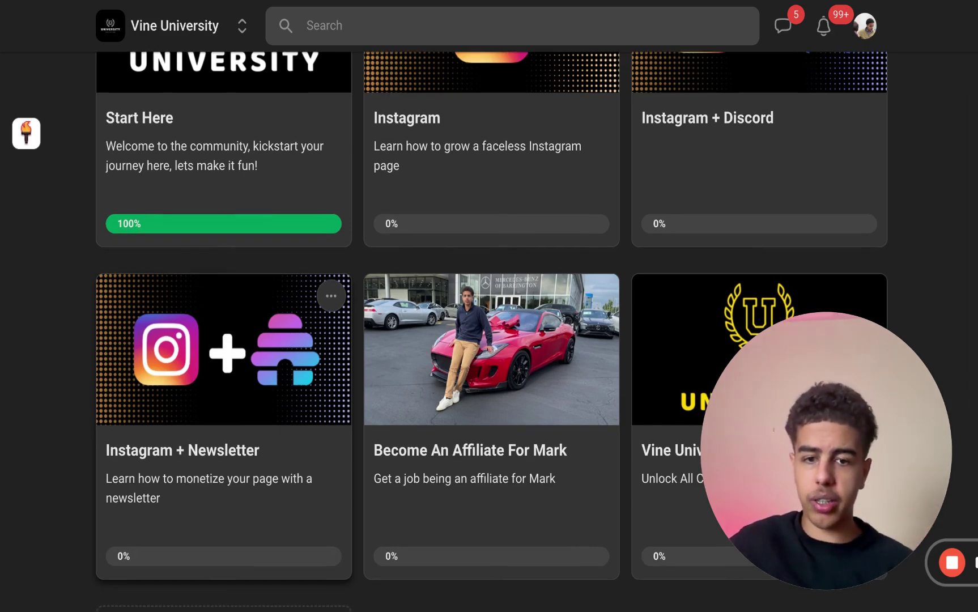
{"action": "scroll", "coordinate": [334, 300], "scroll_direction": "up", "scroll_amount": 4}
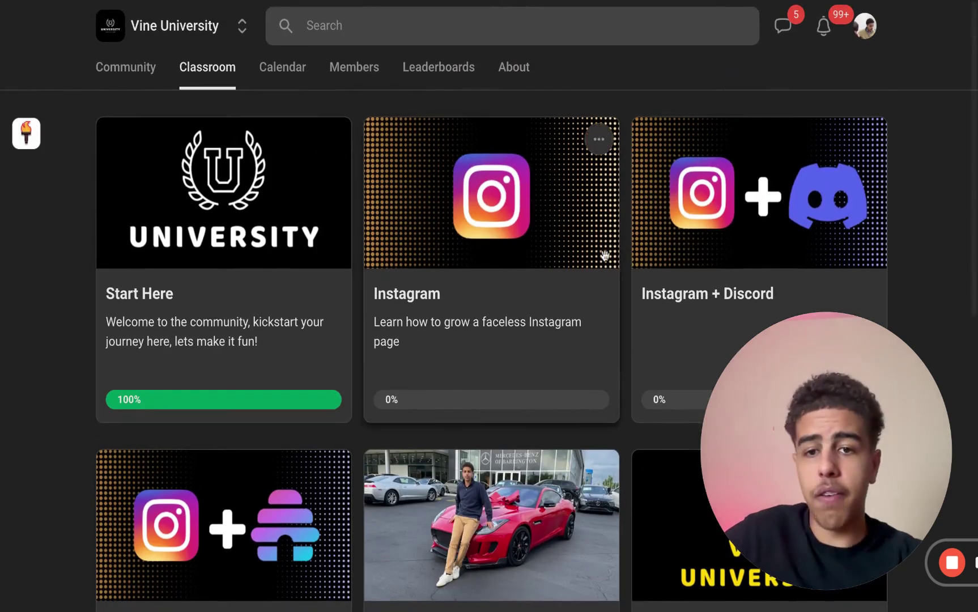